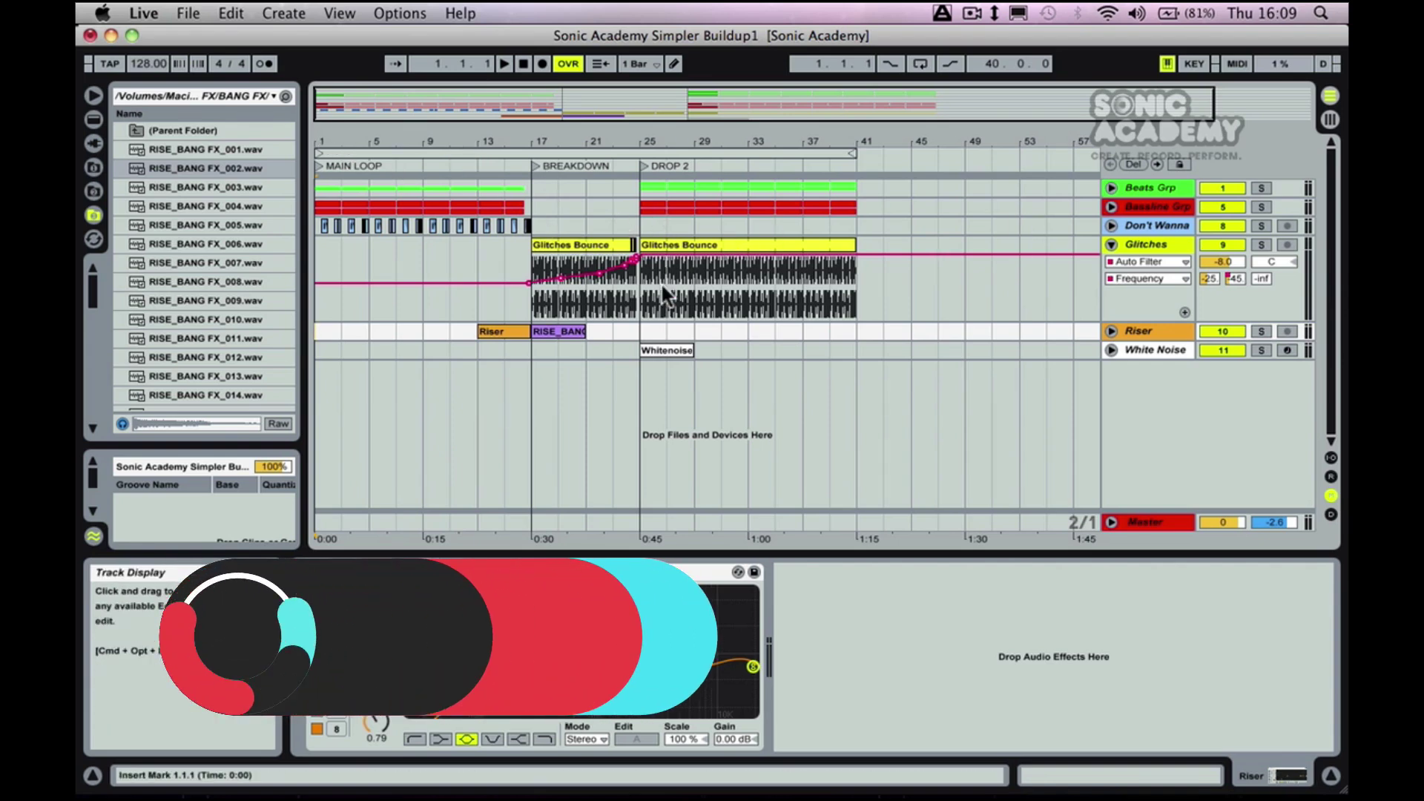
Expand the Beats Grp, solo it and play the main loop from bar 9, then collapse the group.
{"action": "left_click", "coordinate": [1159, 184]}
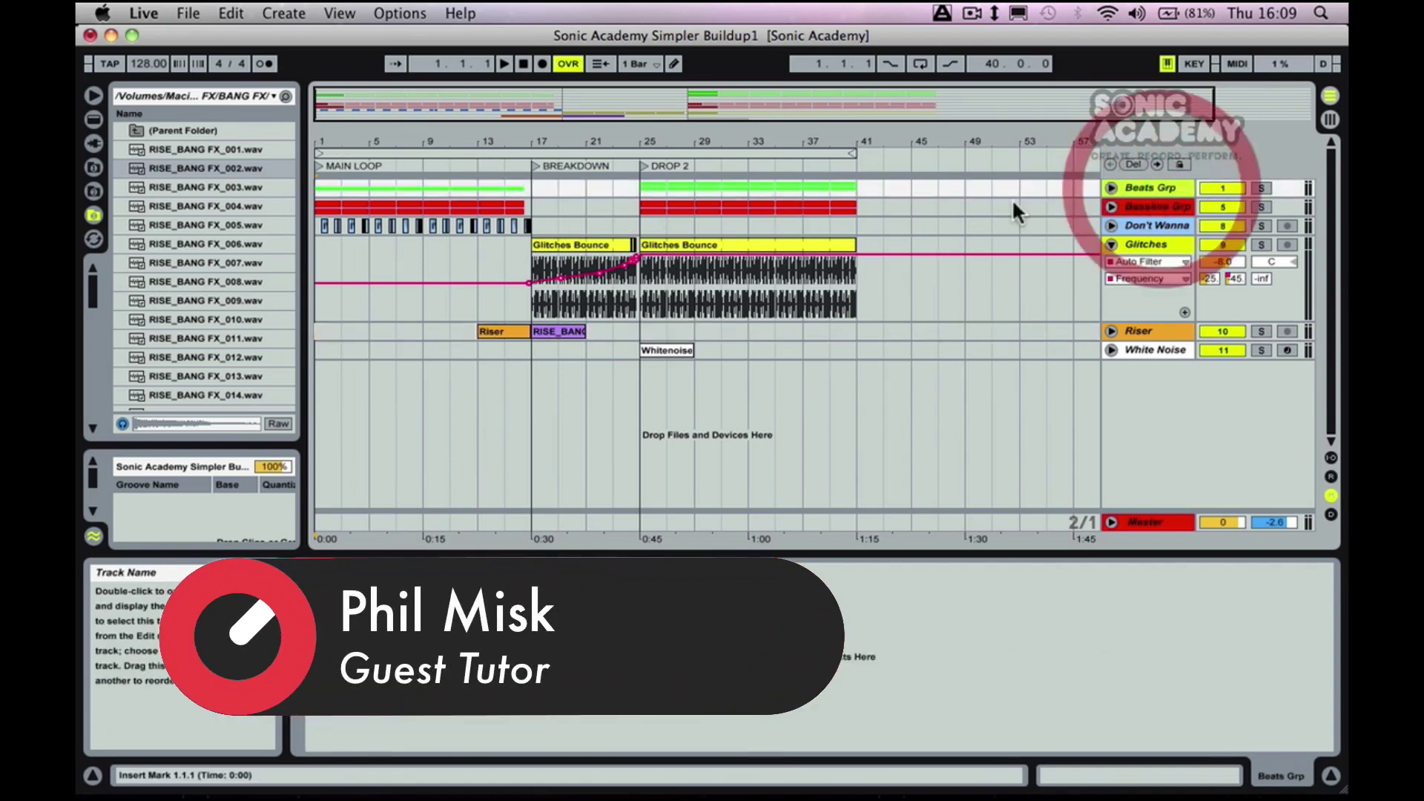
{"action": "left_click", "coordinate": [1111, 188]}
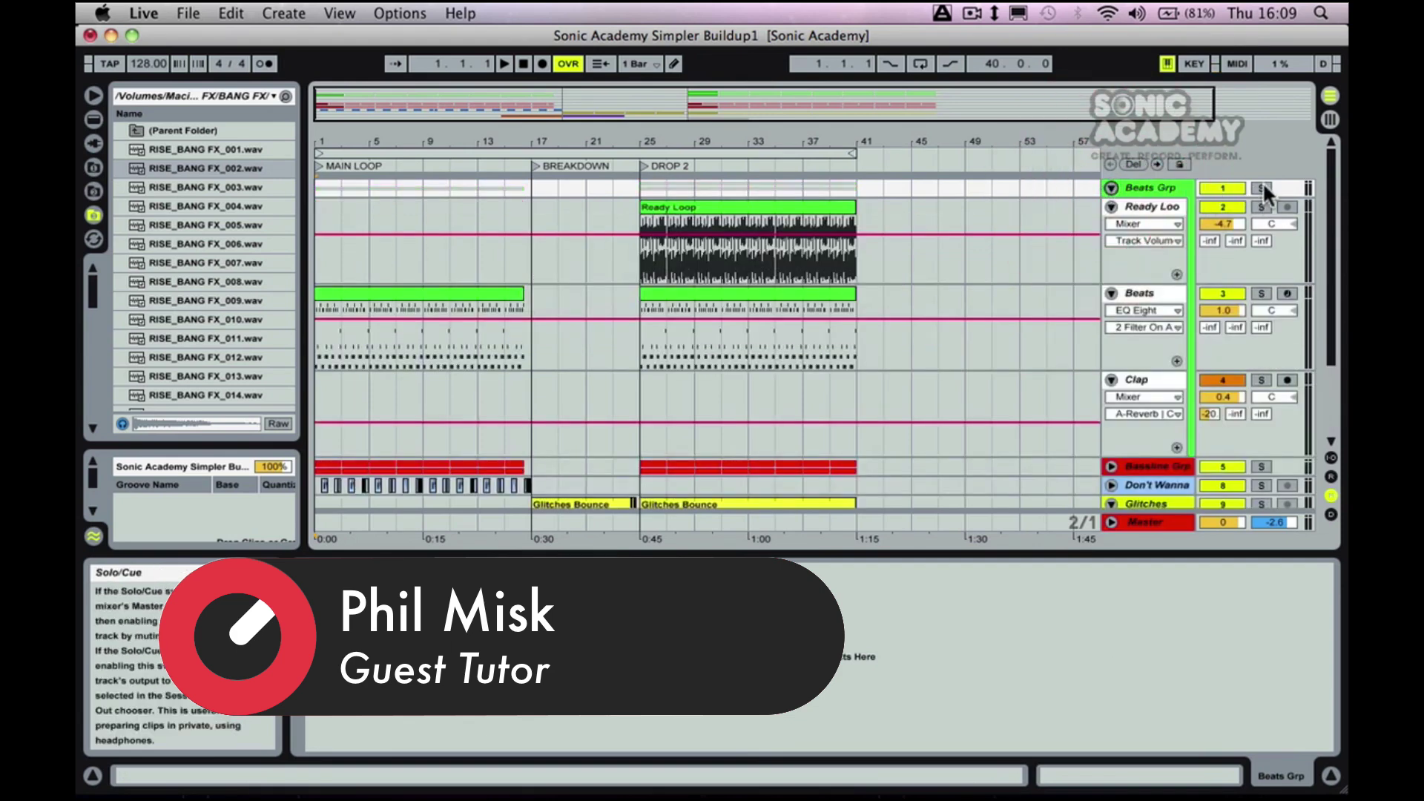
{"action": "left_click", "coordinate": [1260, 188]}
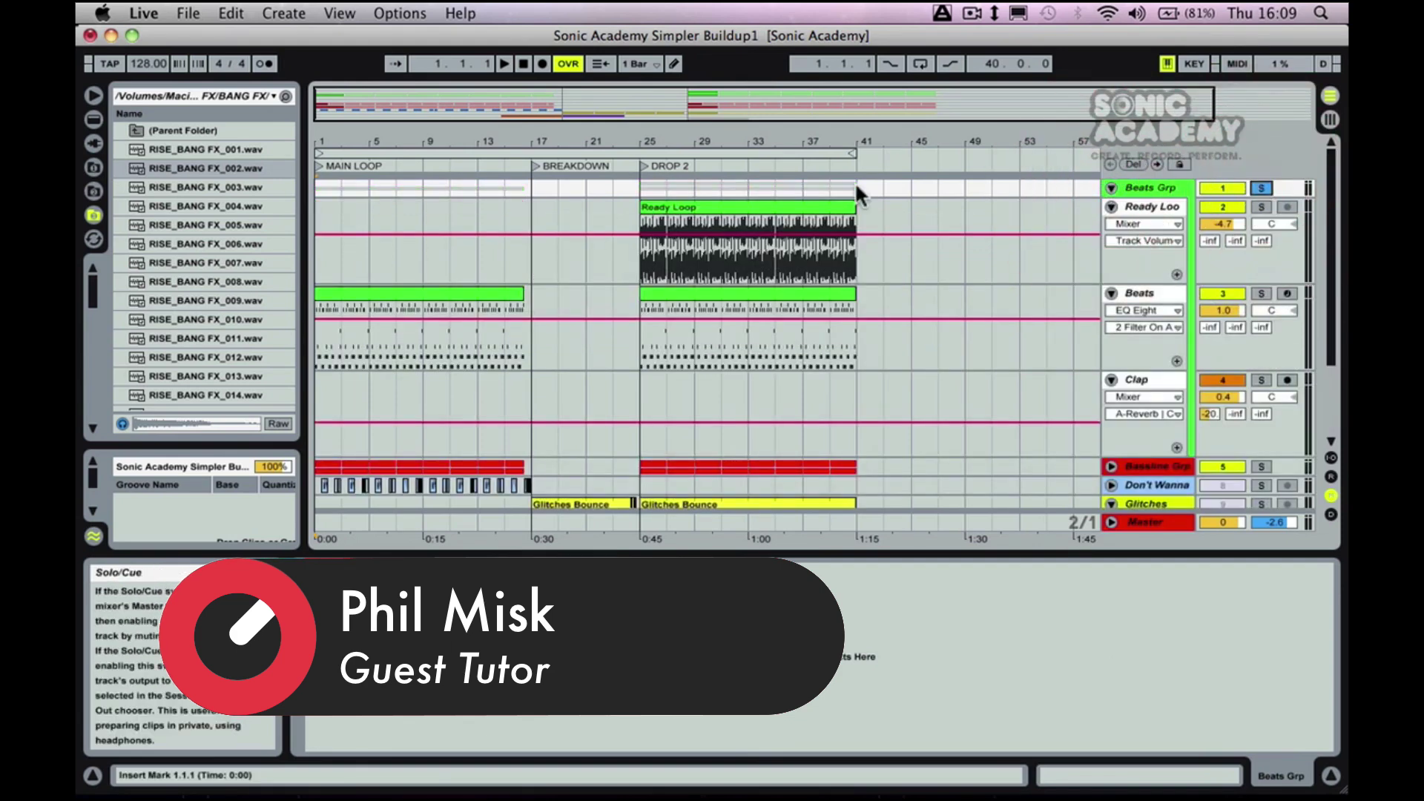
{"action": "left_click", "coordinate": [422, 255]}
{"action": "key", "text": "space"}
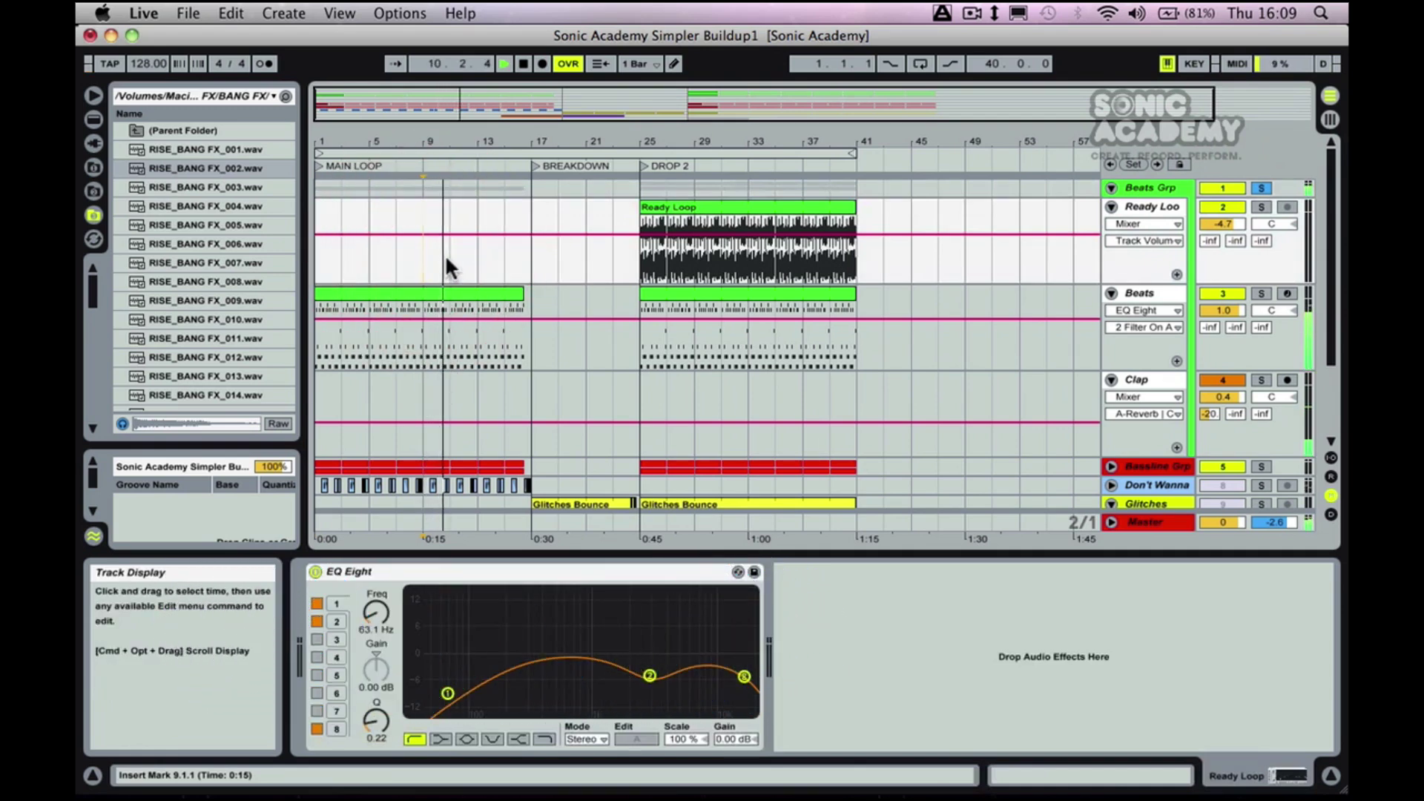
{"action": "key", "text": "space"}
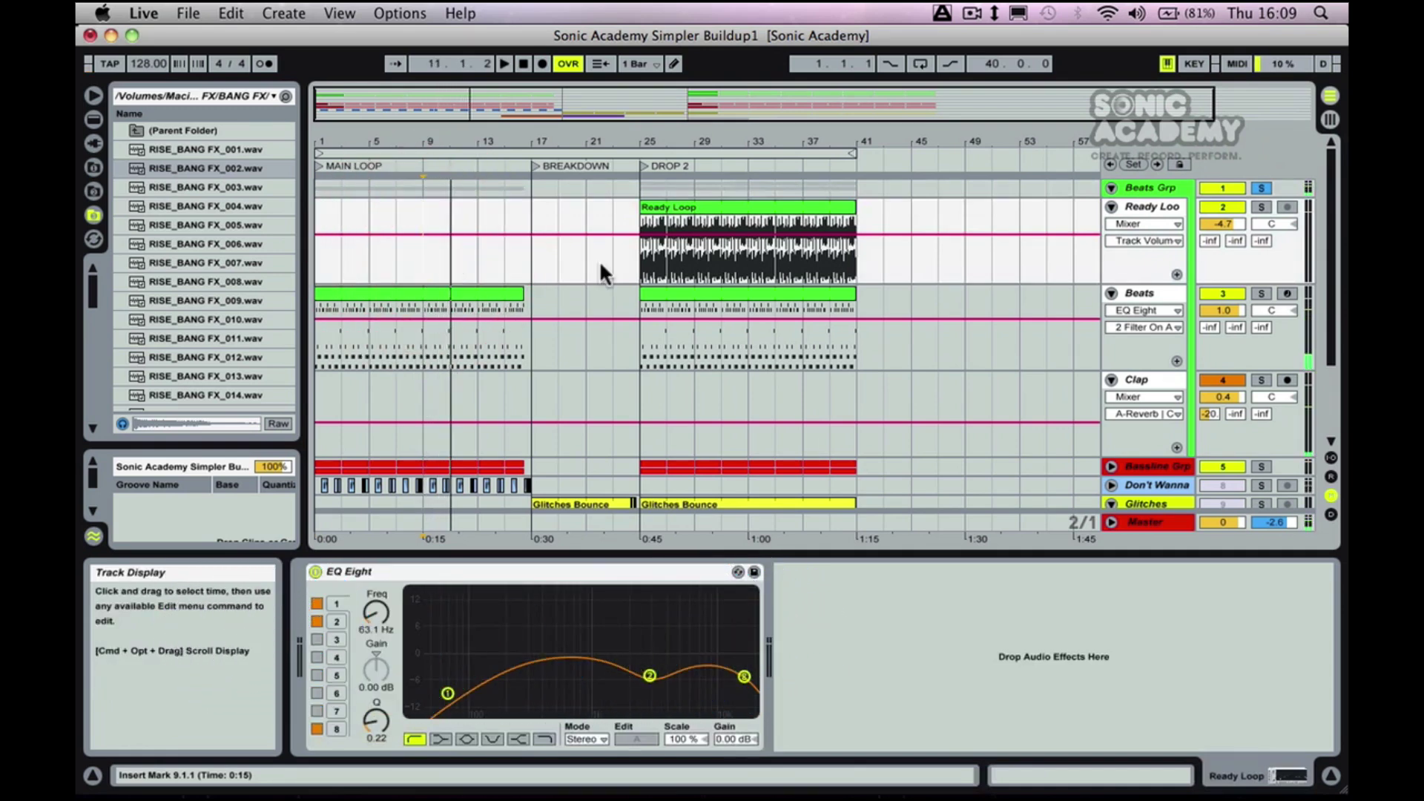
{"action": "left_click", "coordinate": [1111, 188]}
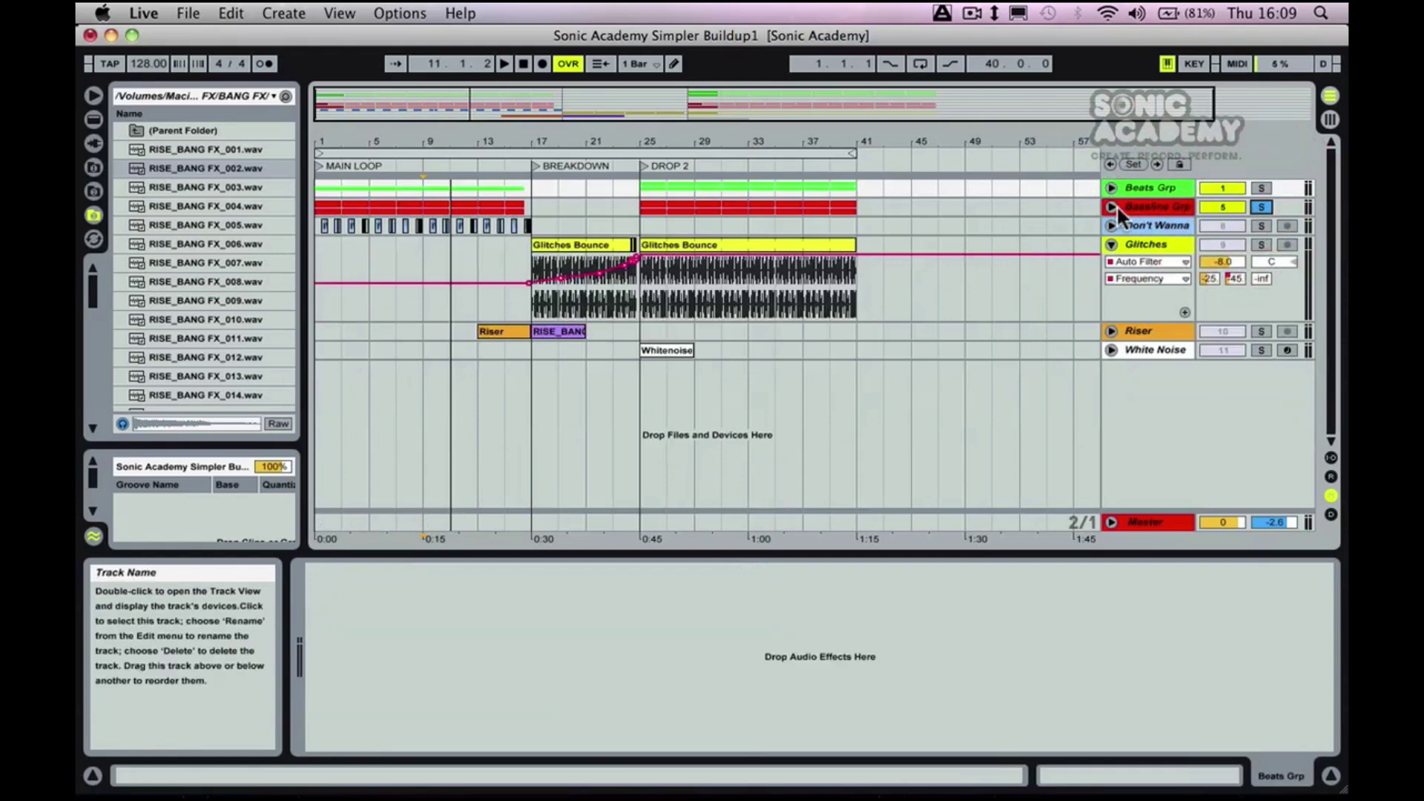
Expand the Bassline Grp and audition the Ana Bass track's main loop clip in solo.
{"action": "left_click", "coordinate": [1111, 207]}
{"action": "left_click", "coordinate": [1261, 226]}
{"action": "left_click", "coordinate": [493, 226]}
{"action": "key", "text": "space"}
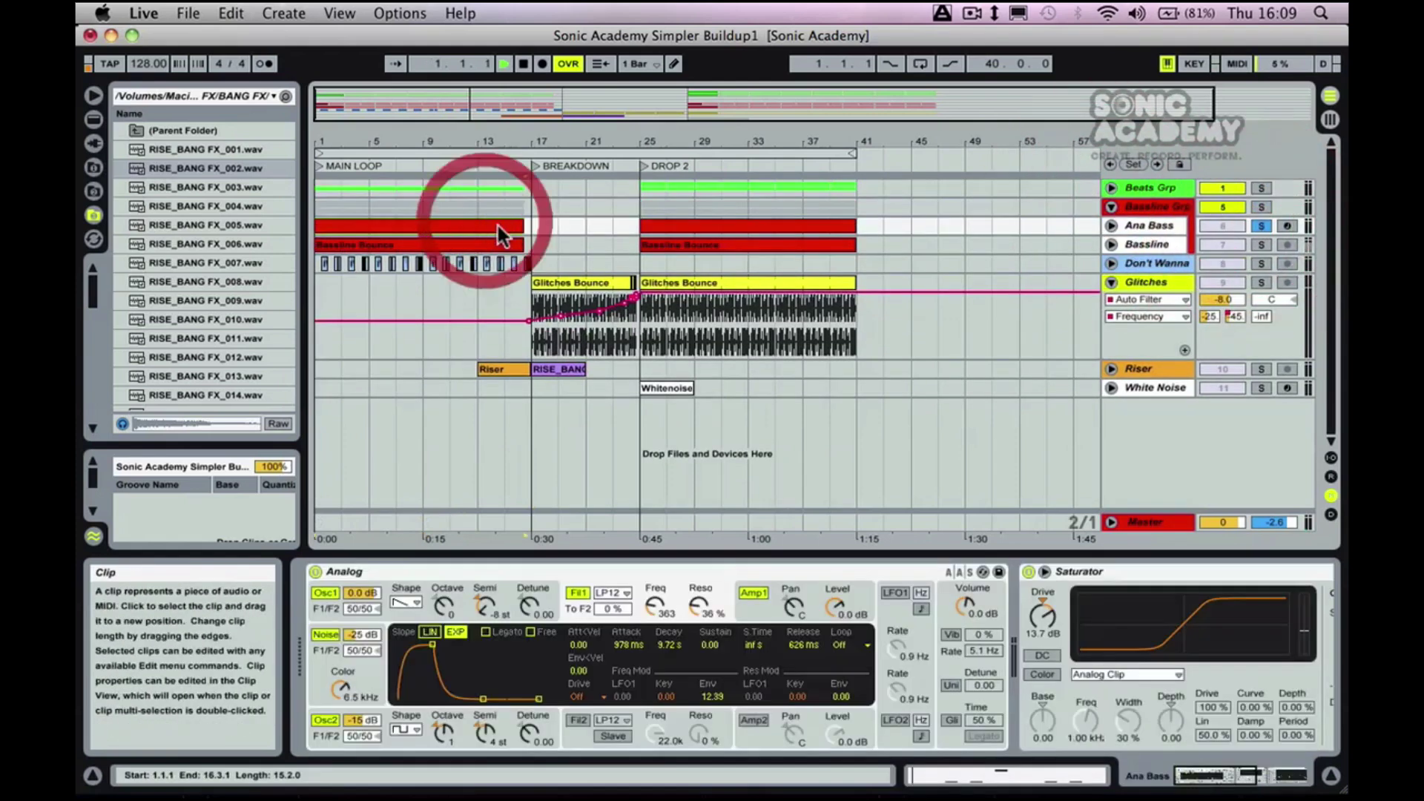
{"action": "key", "text": "space"}
{"action": "left_click", "coordinate": [1262, 226]}
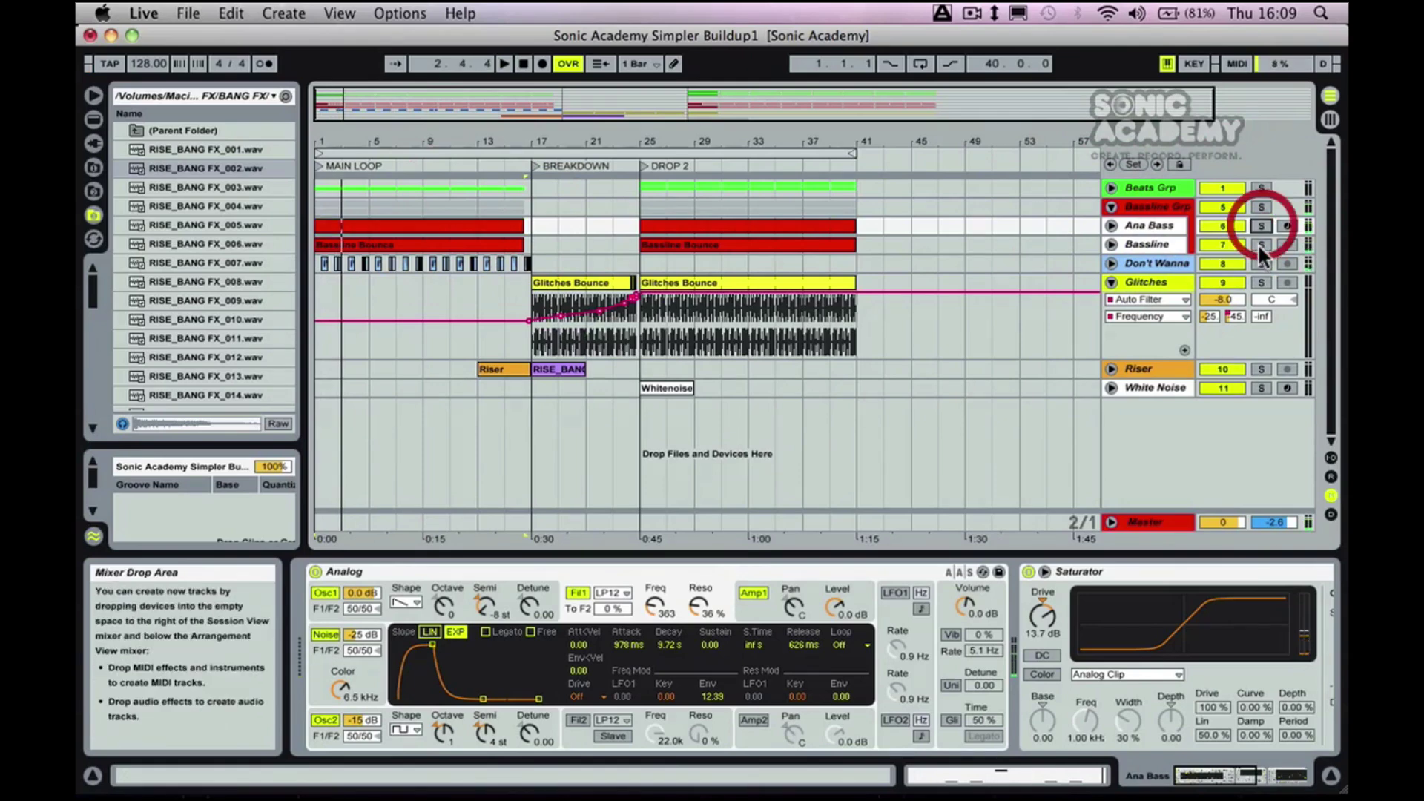
Solo and expand the Don't Wanna vocal track and audition its chopped clips from bar 9.
{"action": "left_click", "coordinate": [1262, 264]}
{"action": "left_click", "coordinate": [1111, 263]}
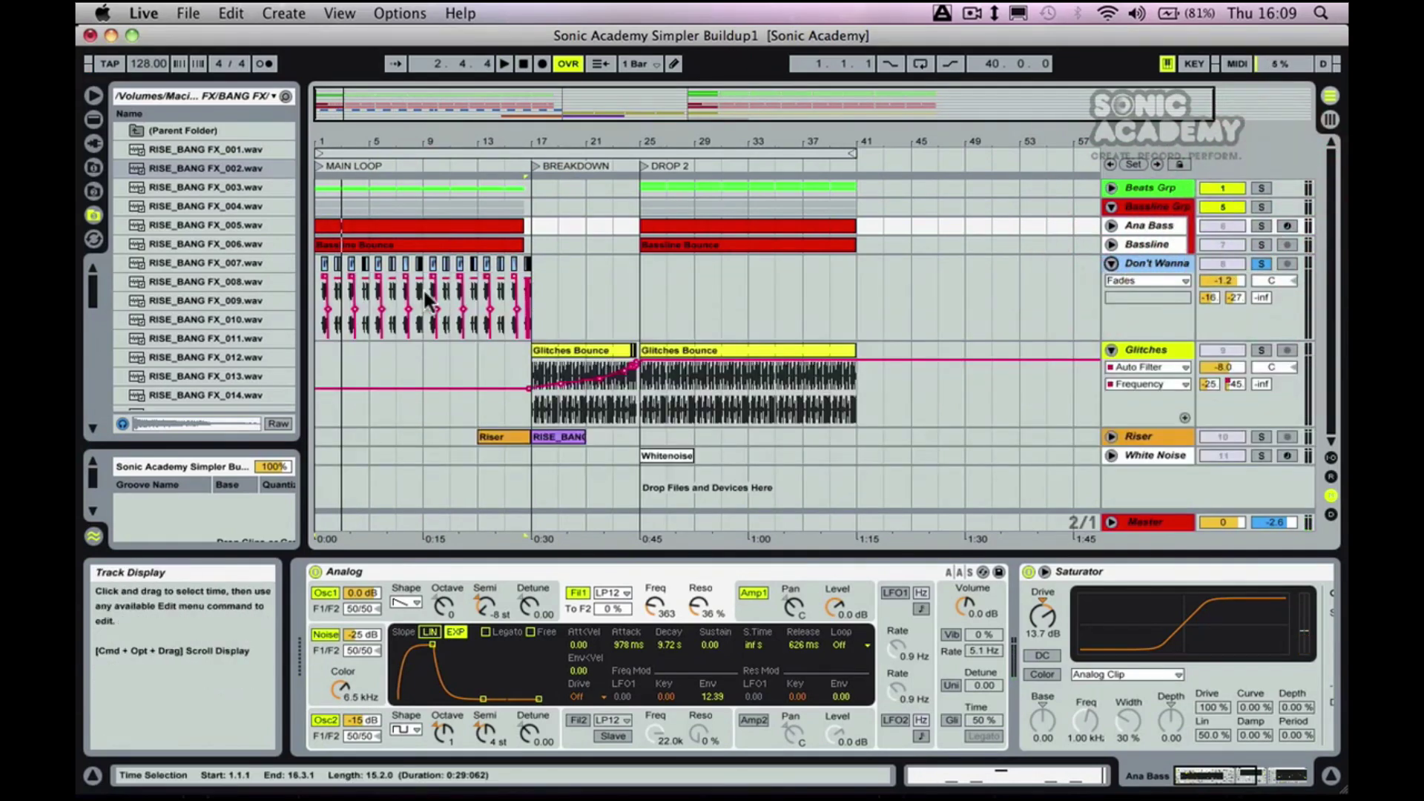
{"action": "left_click_drag", "start_coordinate": [420, 140], "coordinate": [416, 193]}
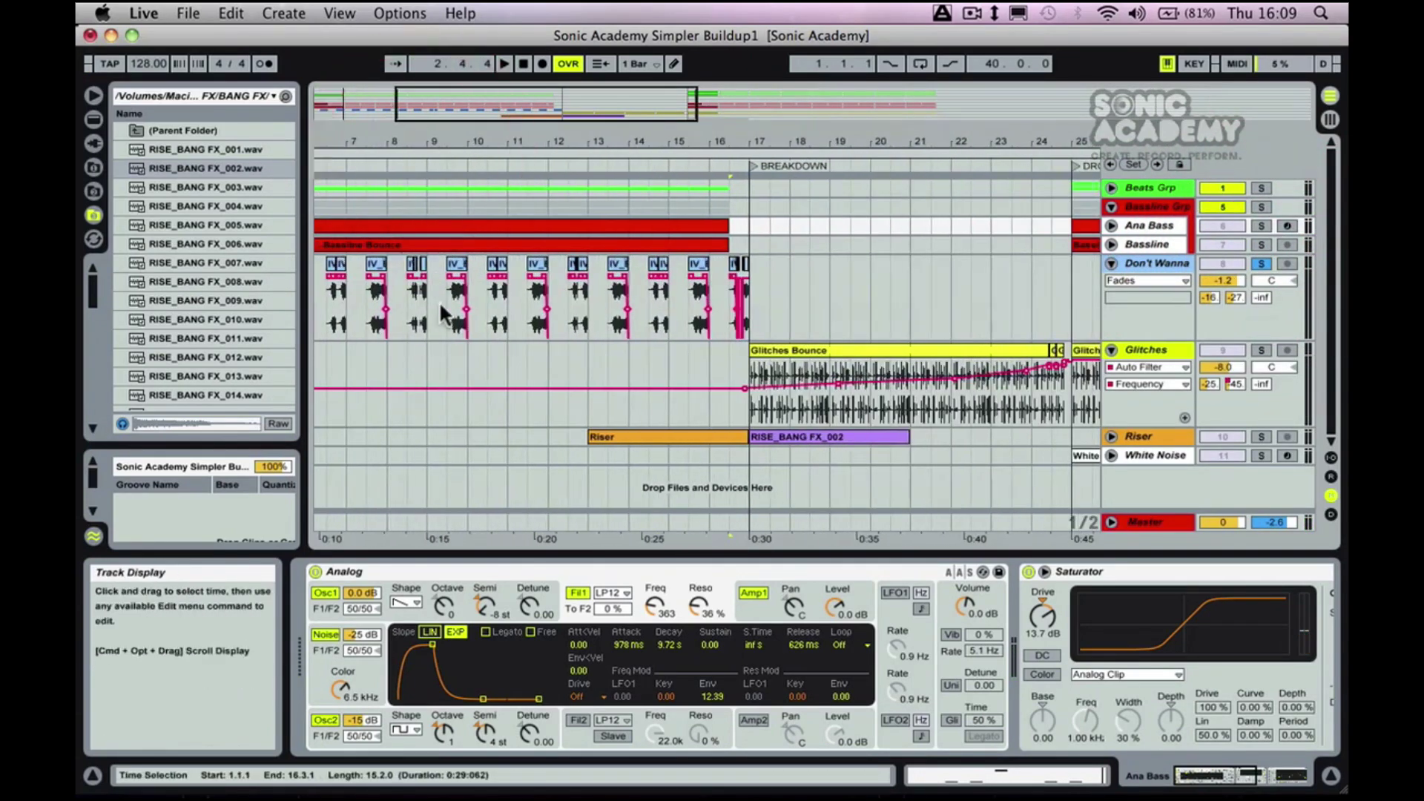
{"action": "left_click", "coordinate": [447, 313]}
{"action": "key", "text": "space"}
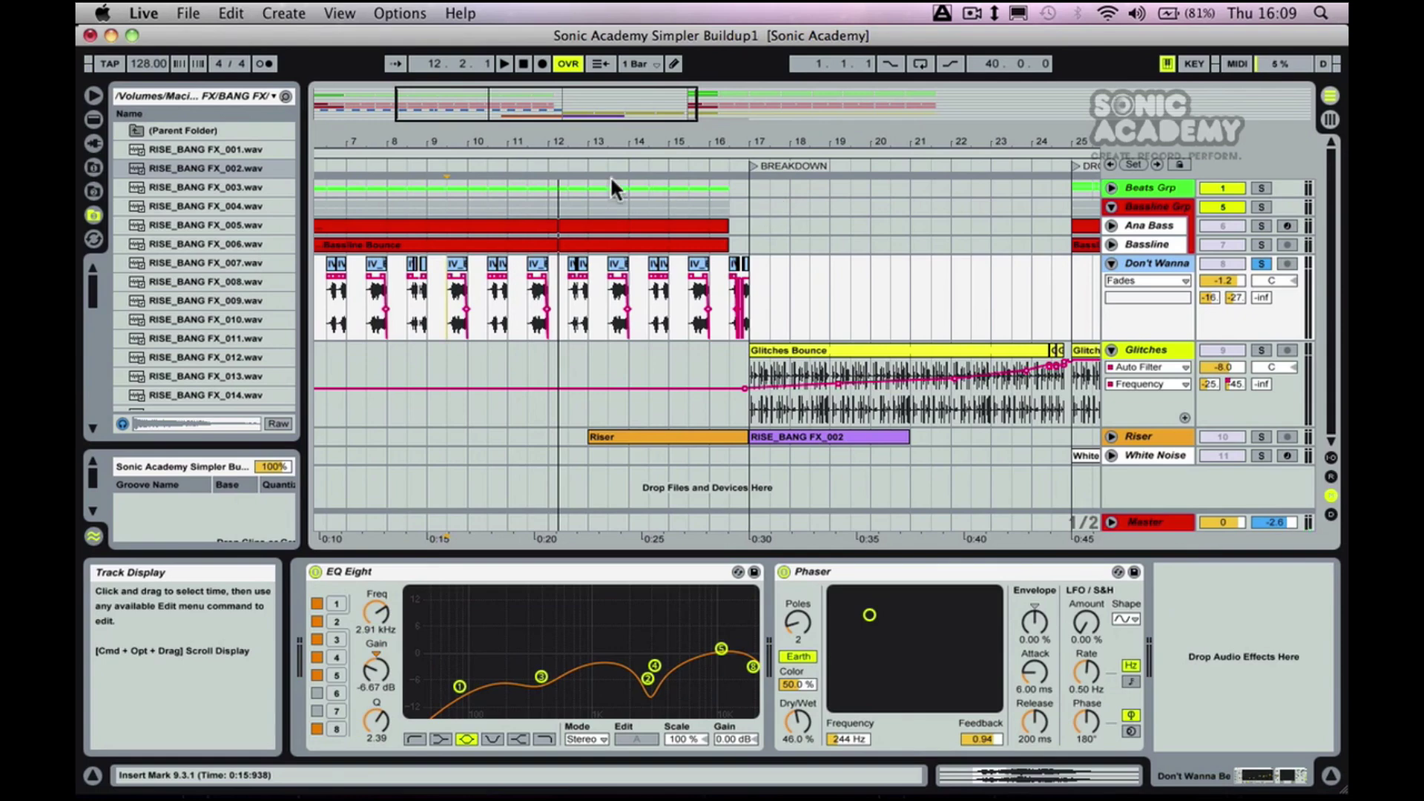
Hide the file browser and audition the Glitches track's Drop 2 clip in solo.
{"action": "left_click", "coordinate": [93, 95]}
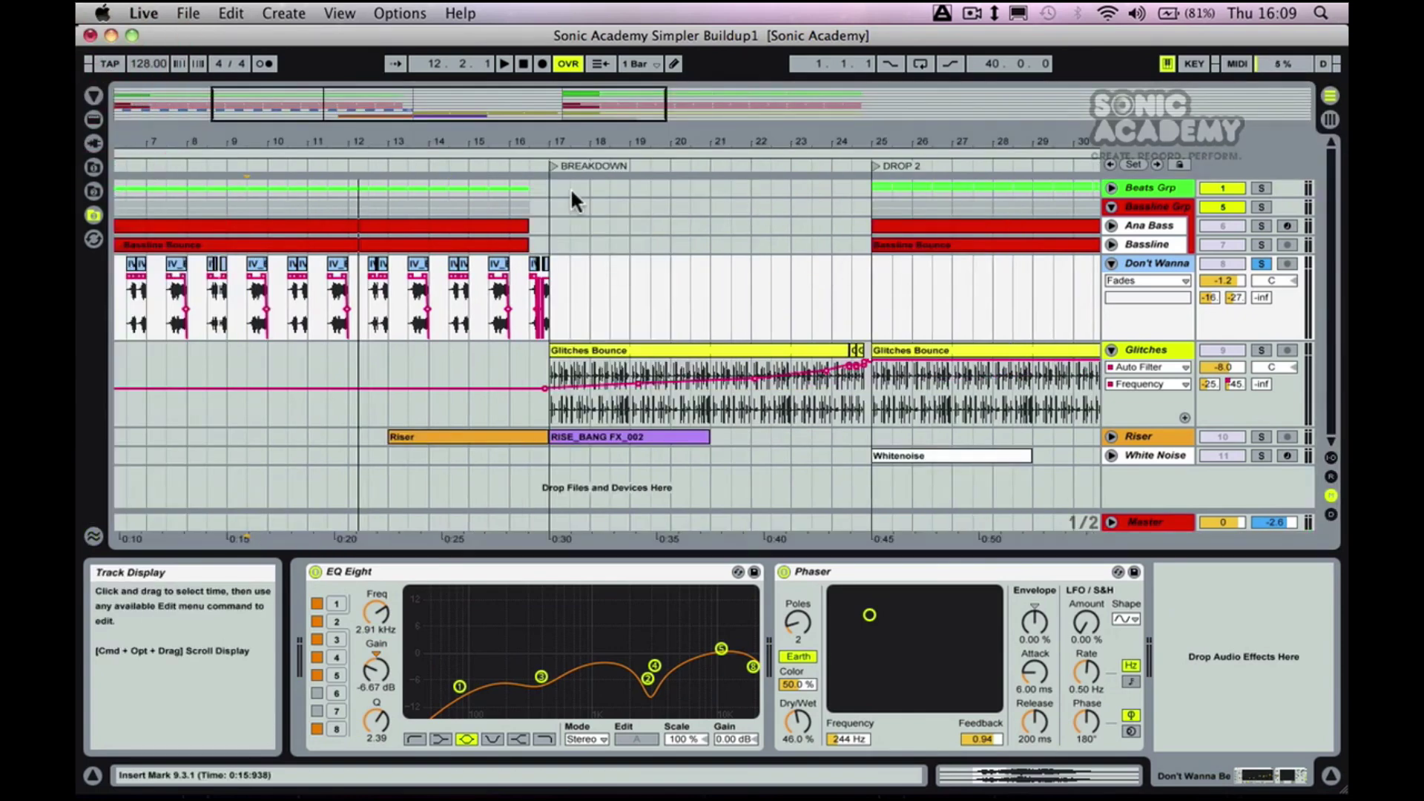
{"action": "left_click_drag", "start_coordinate": [548, 143], "coordinate": [547, 67]}
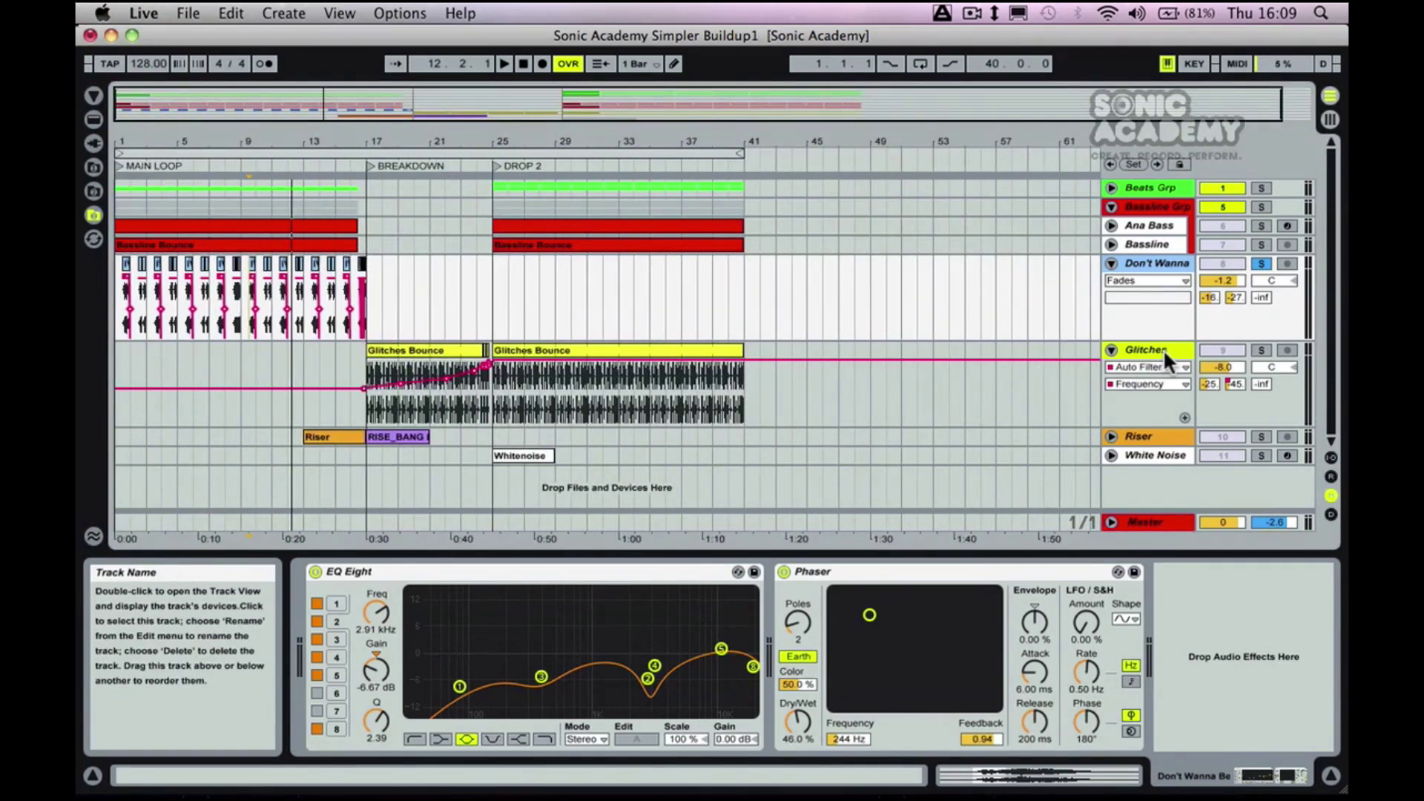
{"action": "left_click", "coordinate": [1258, 348]}
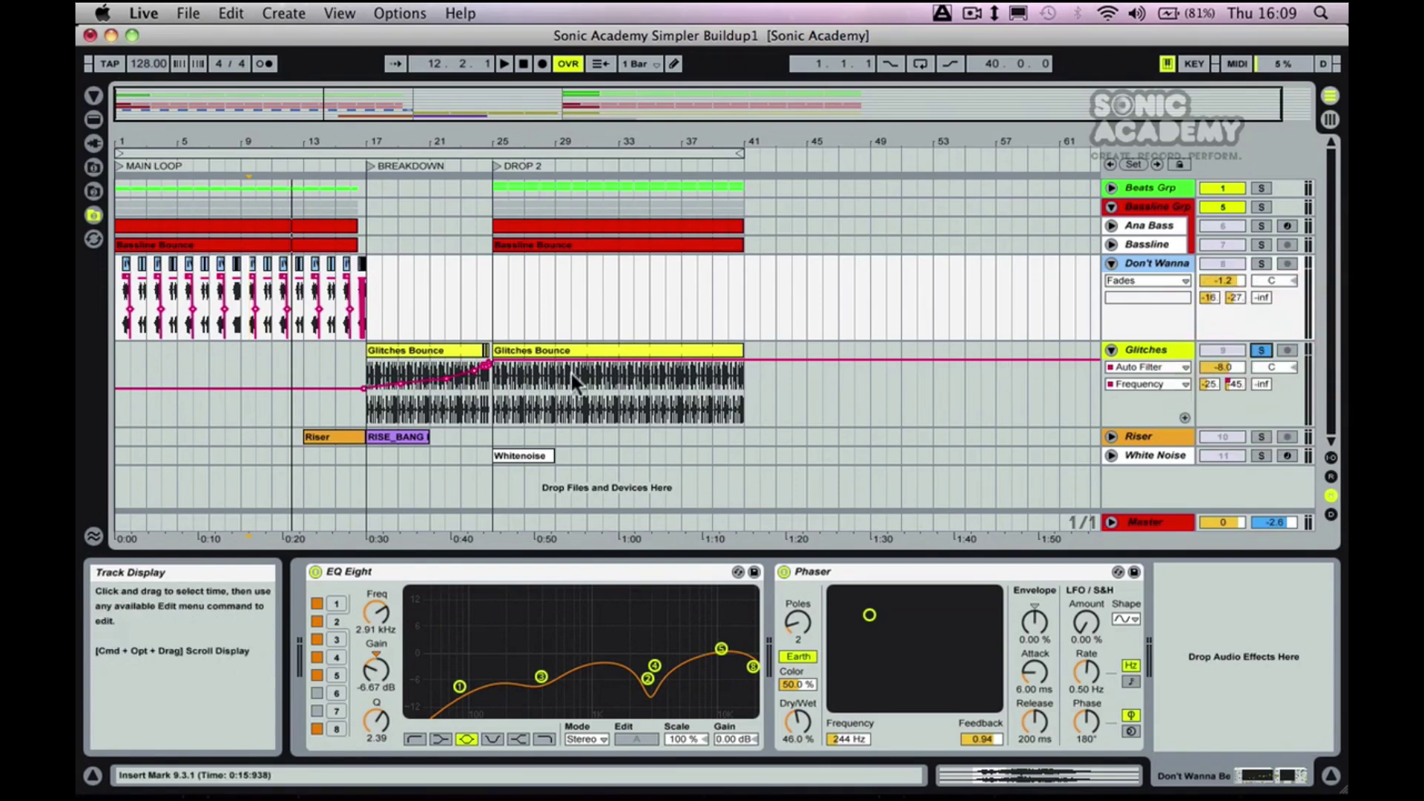
{"action": "left_click", "coordinate": [534, 345]}
{"action": "key", "text": "space"}
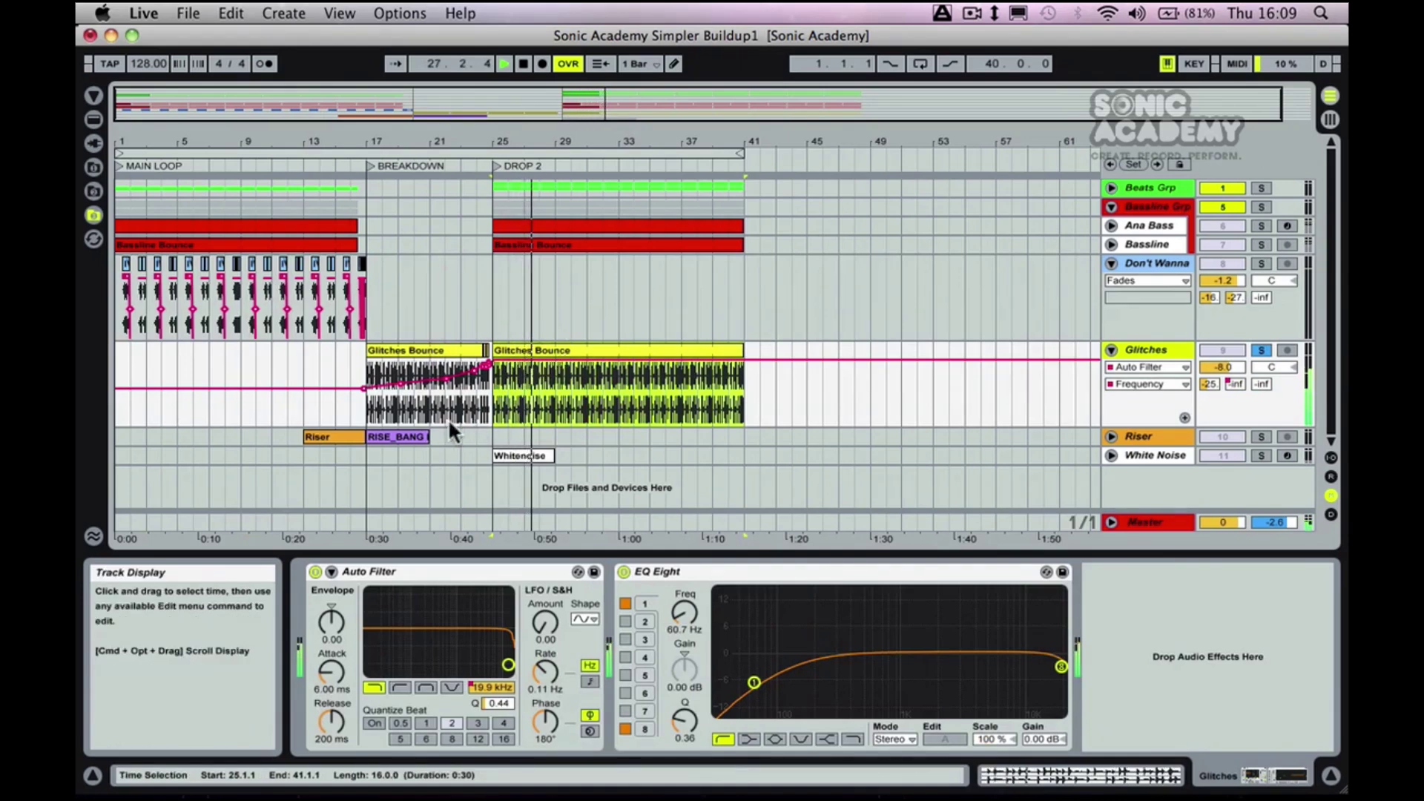
{"action": "key", "text": "space"}
Audition the soloed Glitches track's filter build-up in the breakdown from bar 21.
{"action": "left_click", "coordinate": [429, 403]}
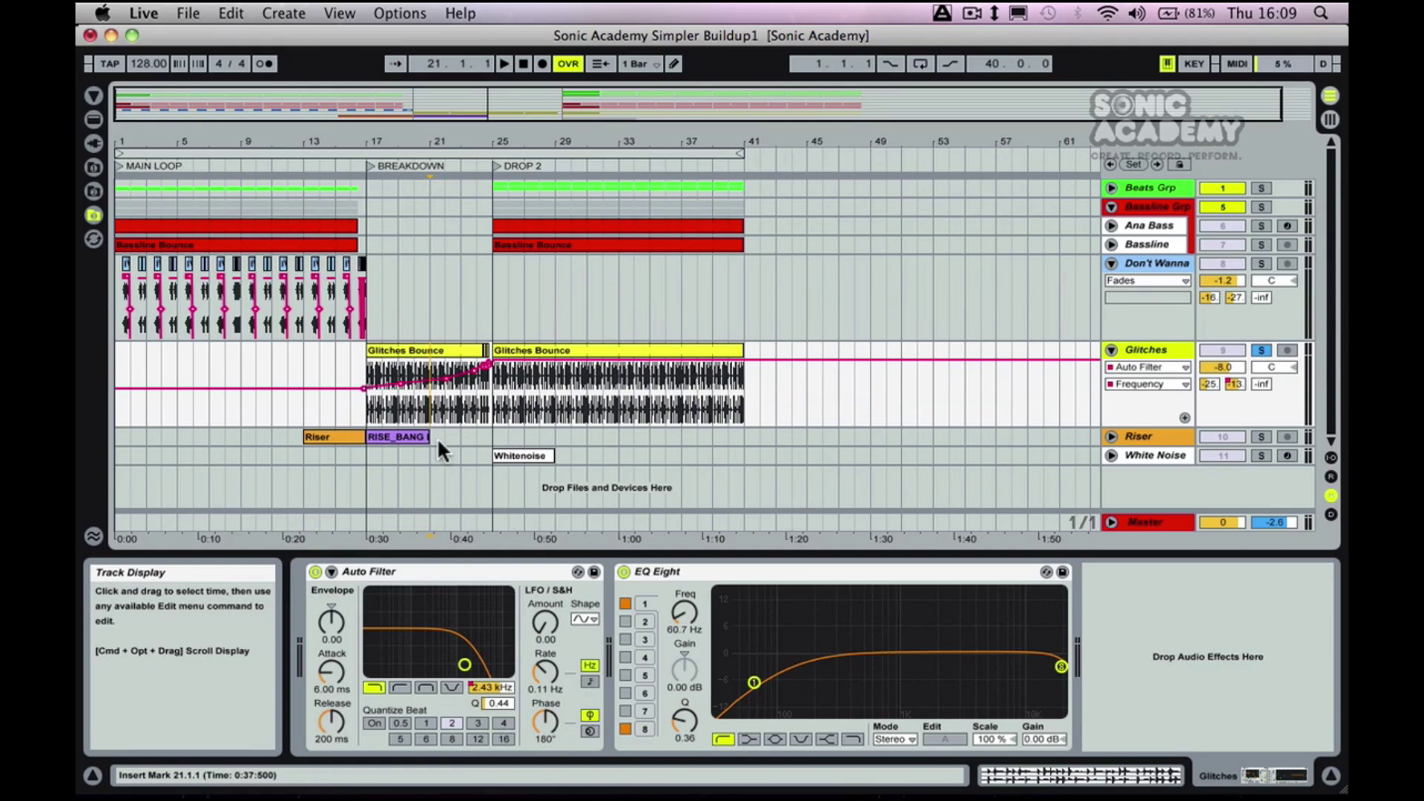
{"action": "key", "text": "space"}
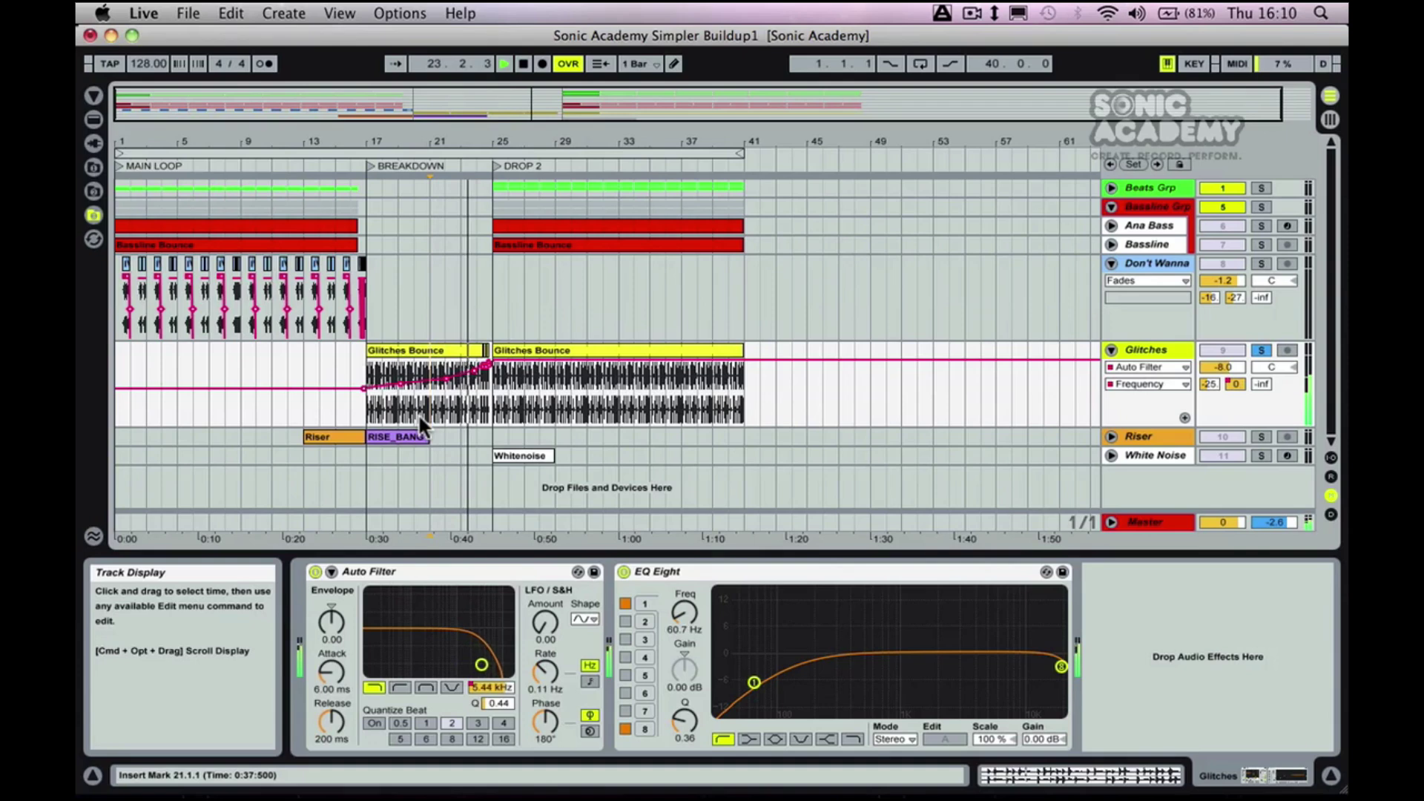
{"action": "key", "text": "space"}
Solo and expand the Riser track and play it from the start of the Riser clip at bar 13.
{"action": "left_click", "coordinate": [1260, 436]}
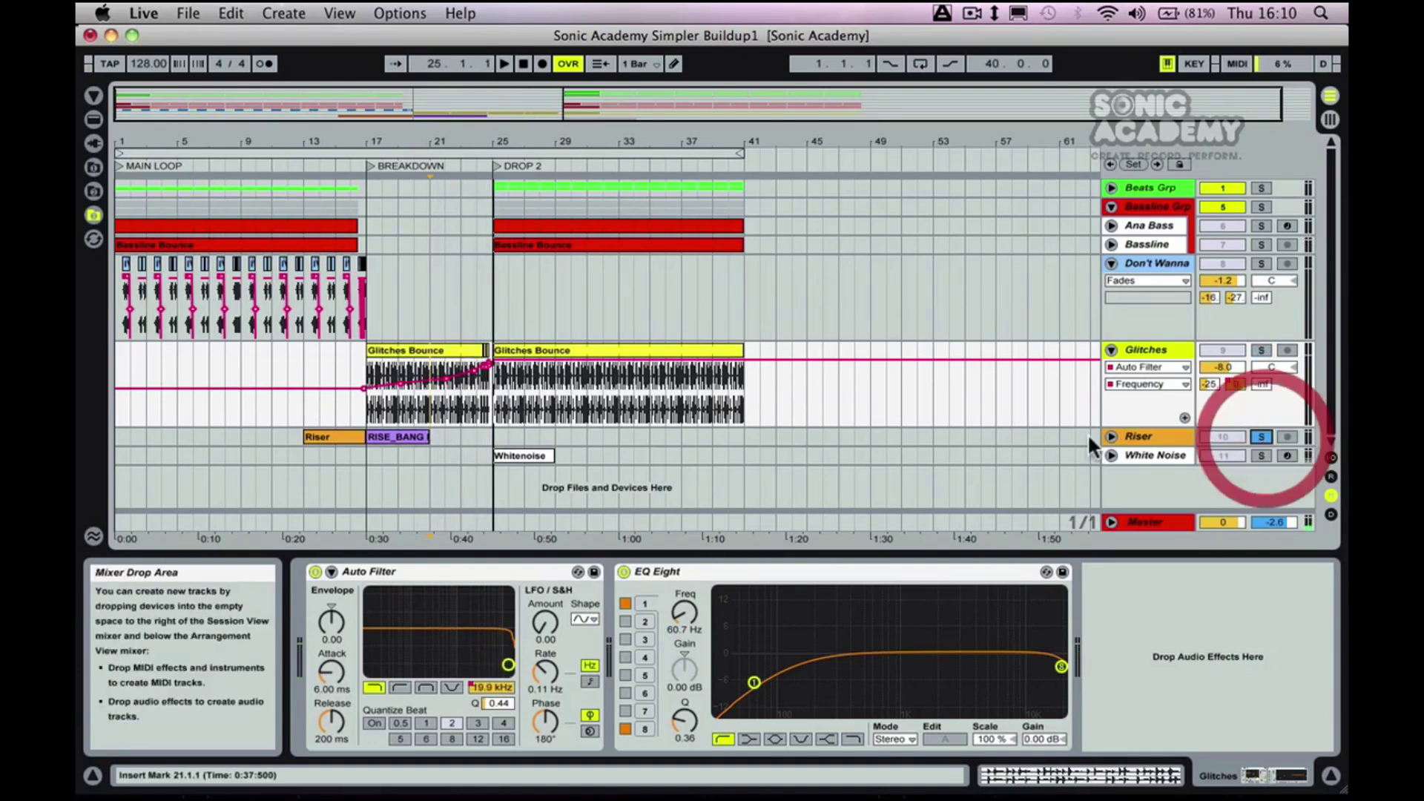
{"action": "left_click", "coordinate": [1111, 436]}
{"action": "left_click", "coordinate": [393, 428]}
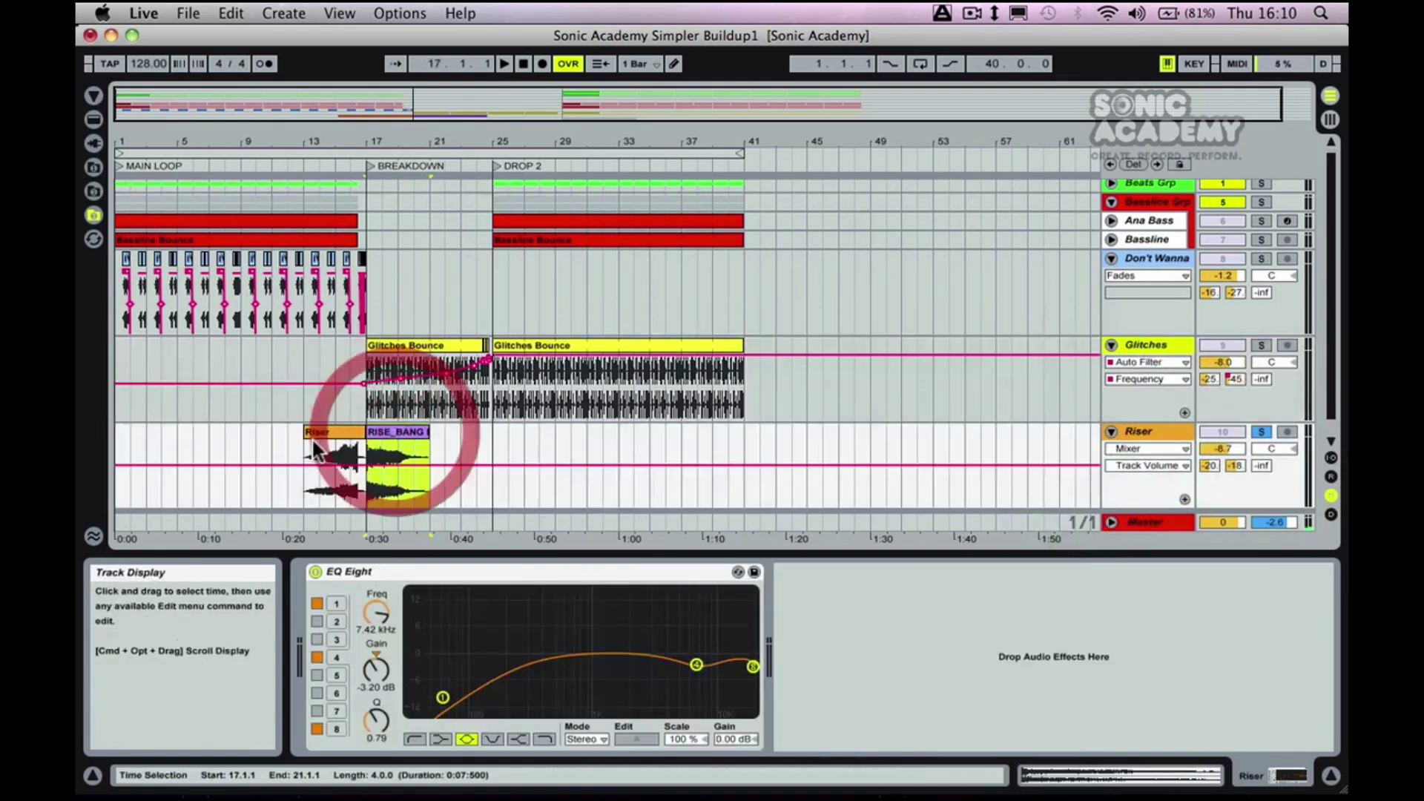
{"action": "left_click", "coordinate": [335, 432]}
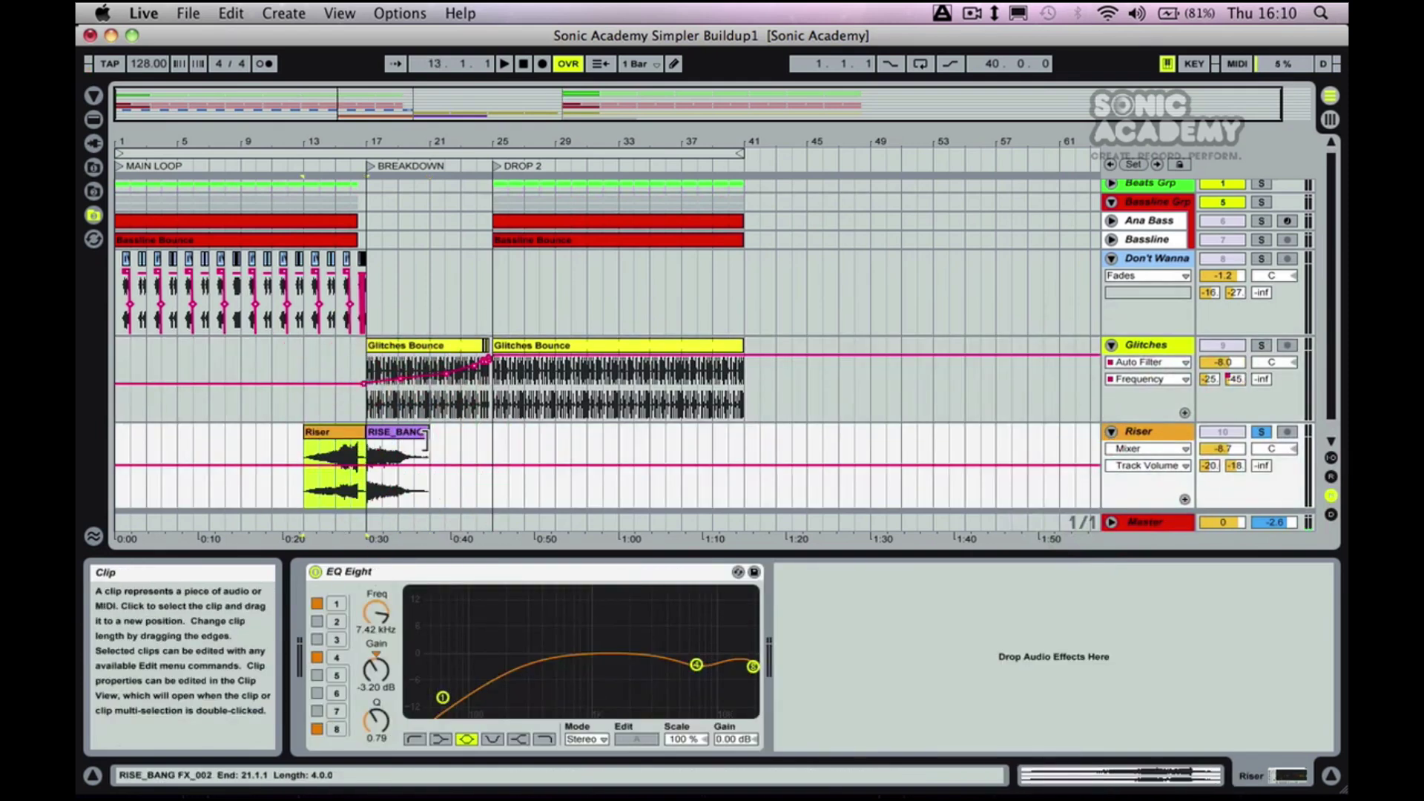
{"action": "key", "text": "space"}
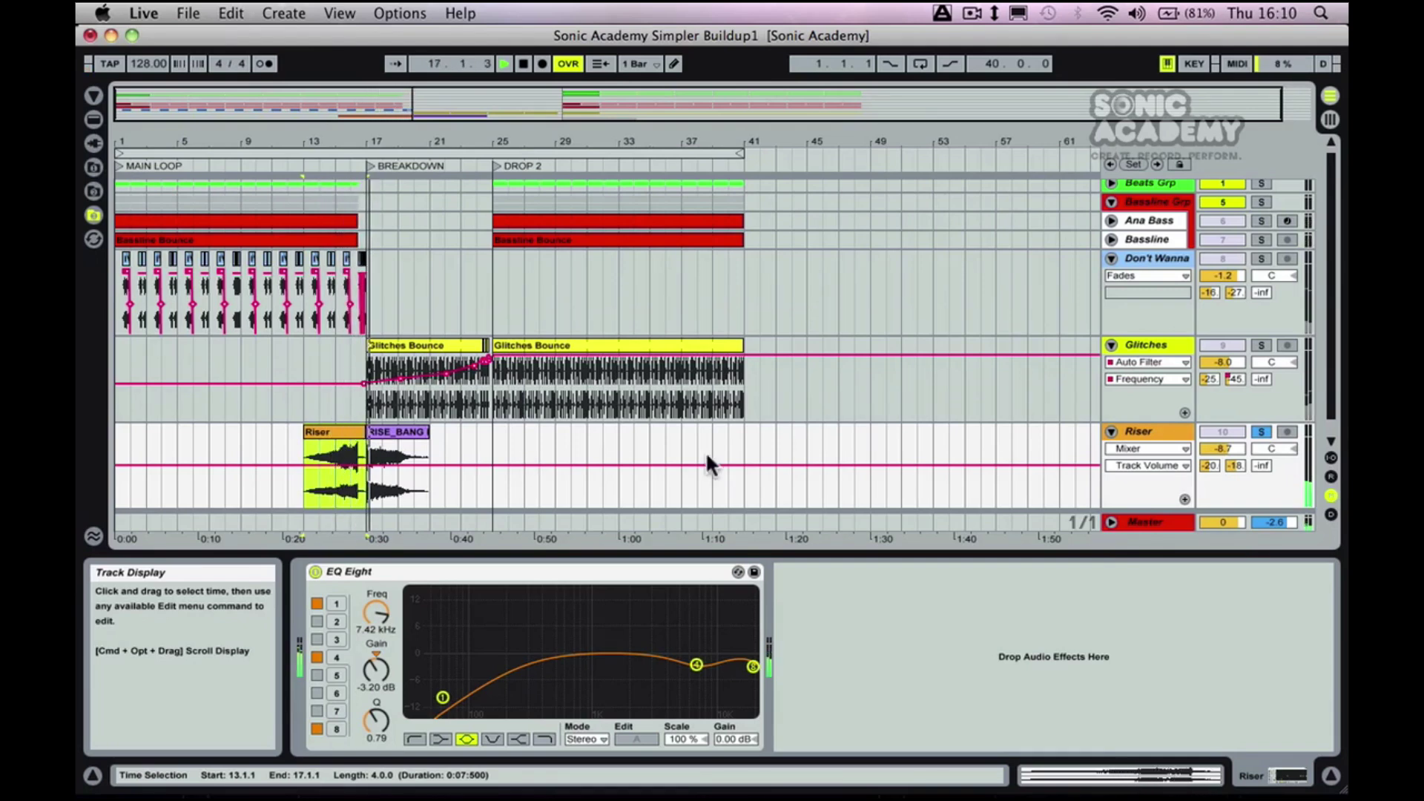
Solo and expand the White Noise track and audition its Whitenoise clip at the start of Drop 2.
{"action": "scroll", "coordinate": [734, 445], "scroll_direction": "down", "scroll_amount": 1}
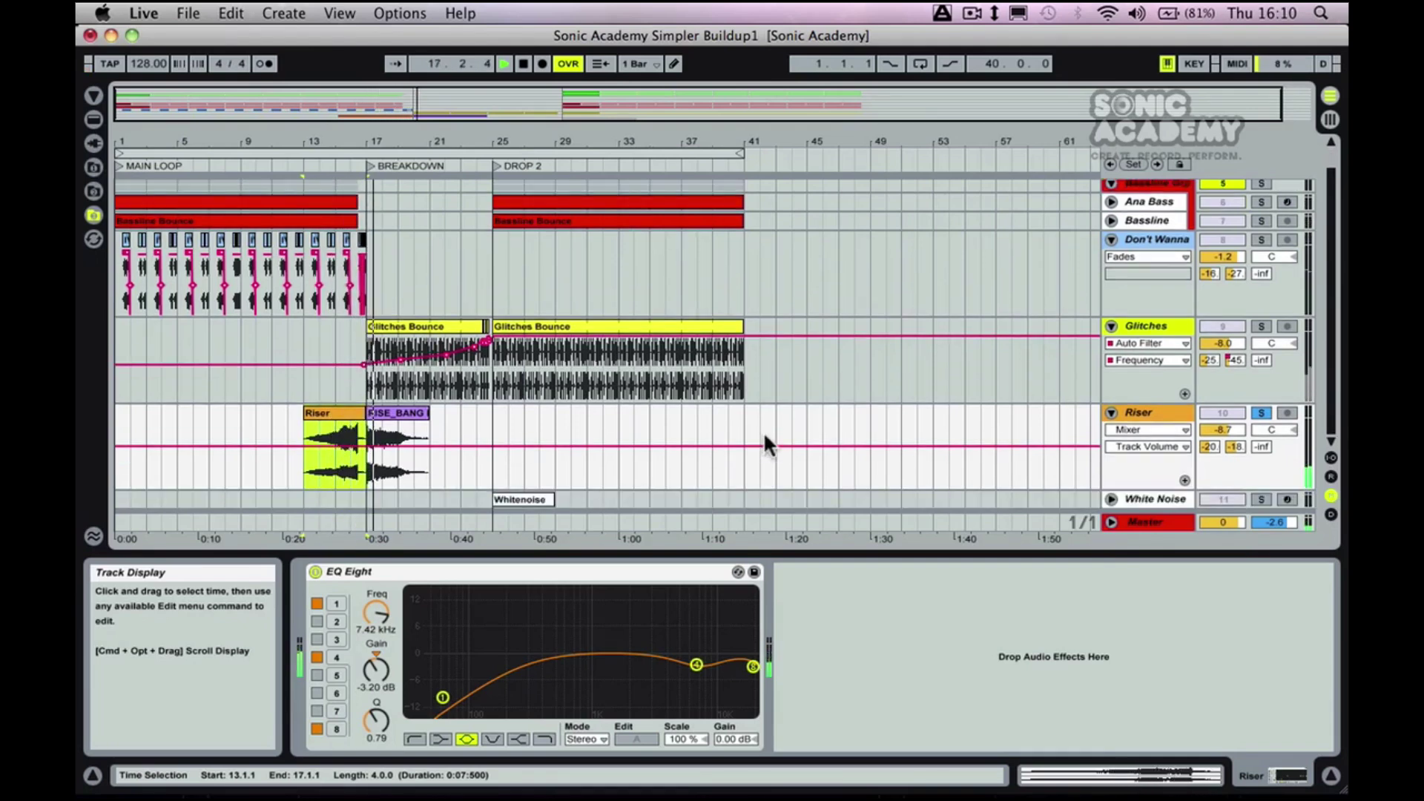
{"action": "left_click", "coordinate": [1261, 499]}
{"action": "left_click", "coordinate": [1111, 499]}
{"action": "key", "text": "space"}
{"action": "left_click", "coordinate": [511, 434]}
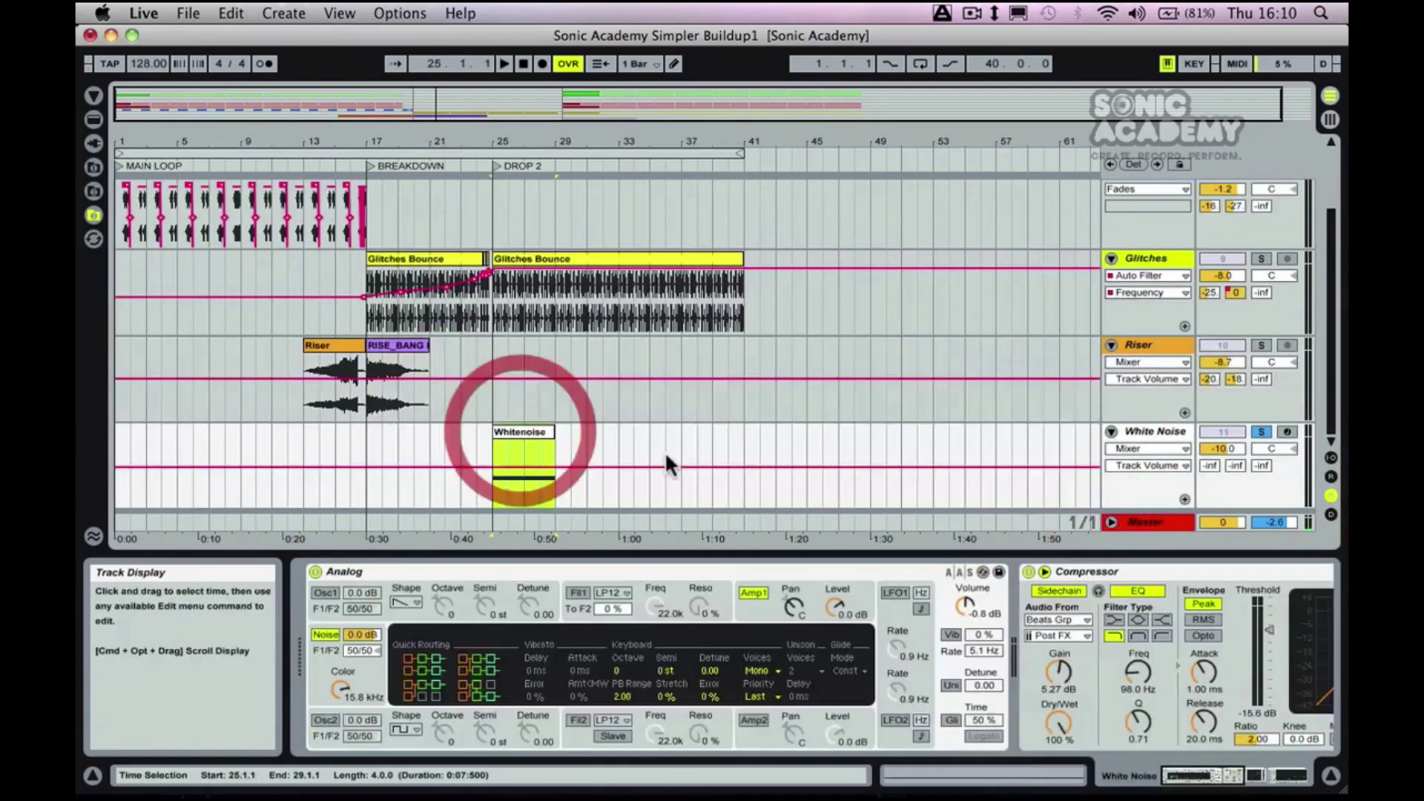
{"action": "key", "text": "space"}
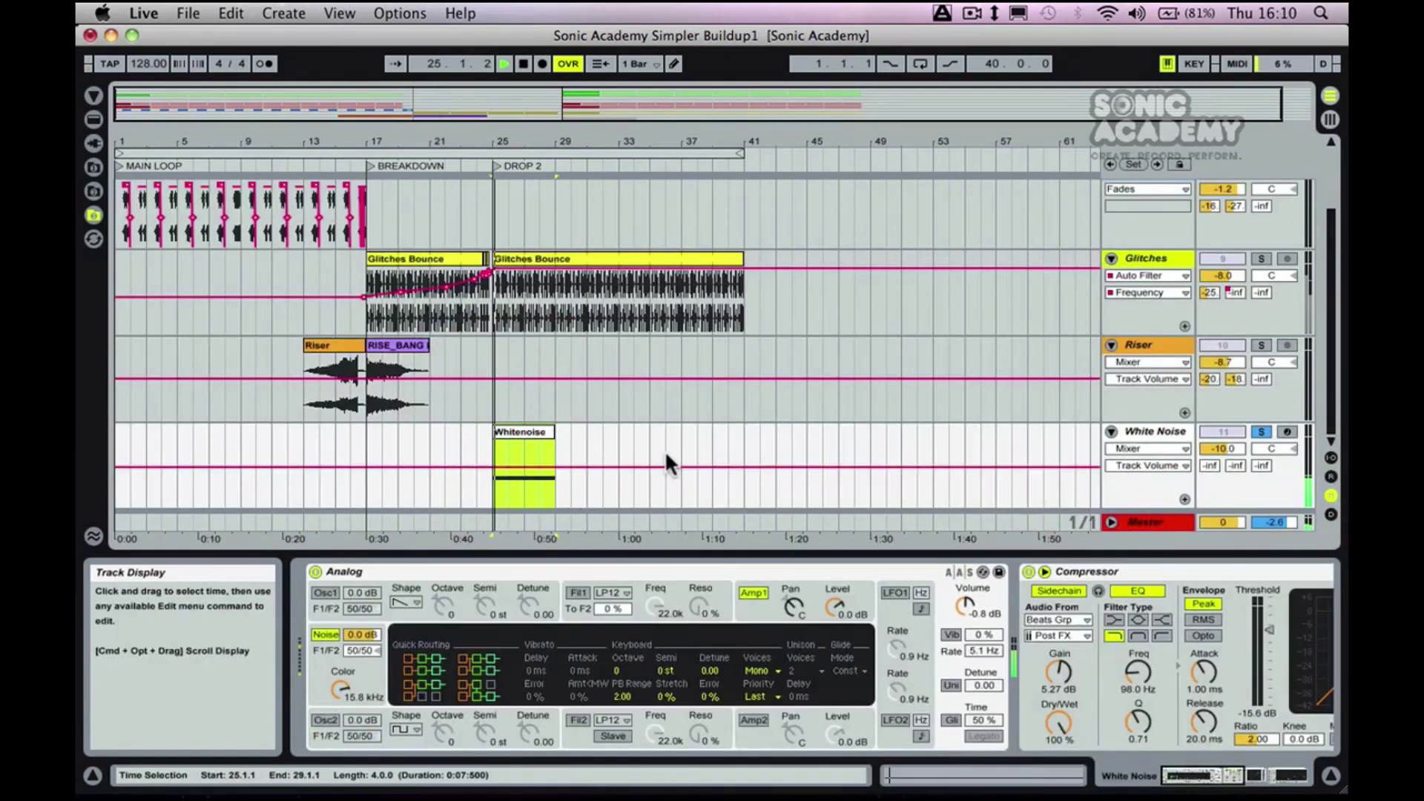
{"action": "key", "text": "space"}
Turn off solo on the White Noise track and collapse the White Noise, Riser and Glitches tracks.
{"action": "left_click", "coordinate": [1260, 430]}
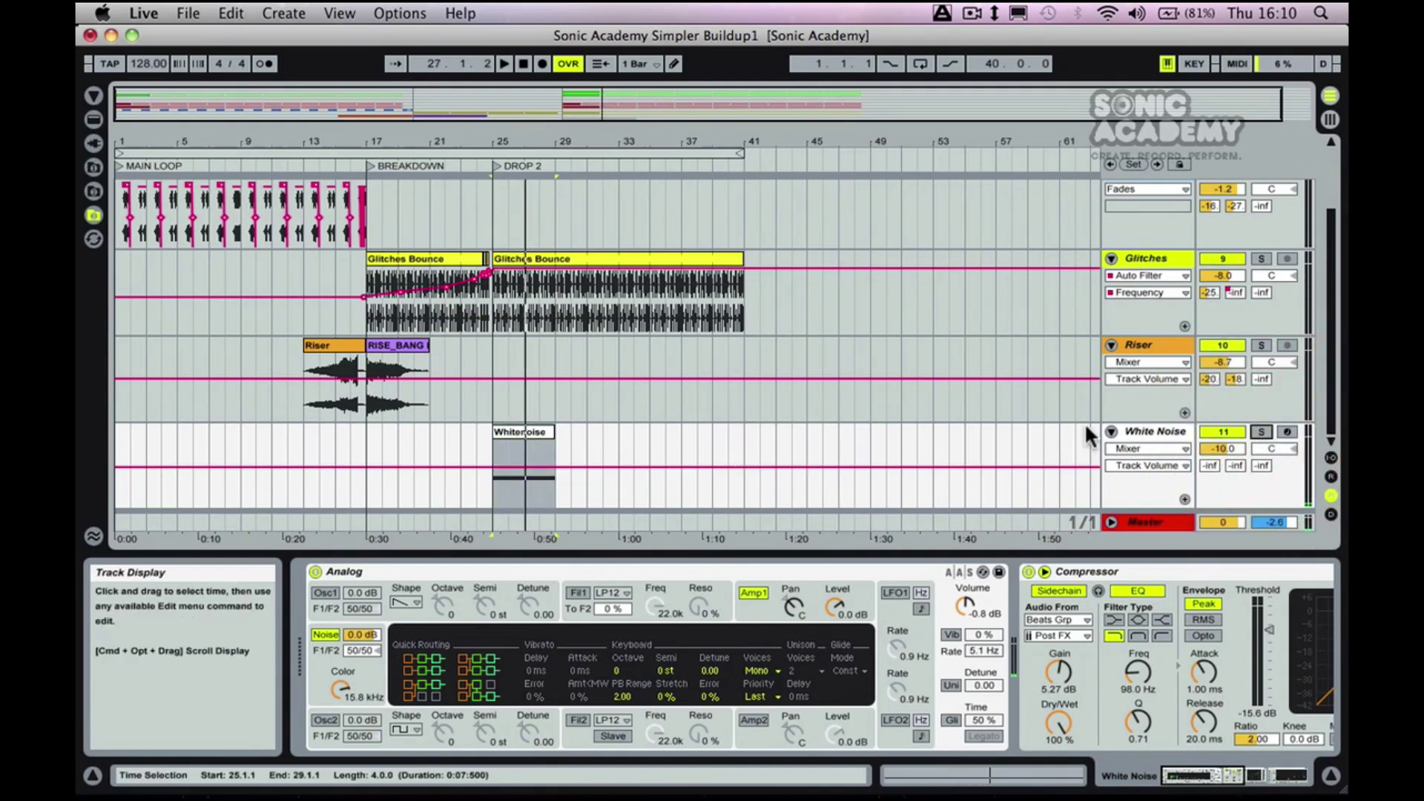
{"action": "left_click", "coordinate": [1111, 430]}
{"action": "left_click", "coordinate": [1111, 345]}
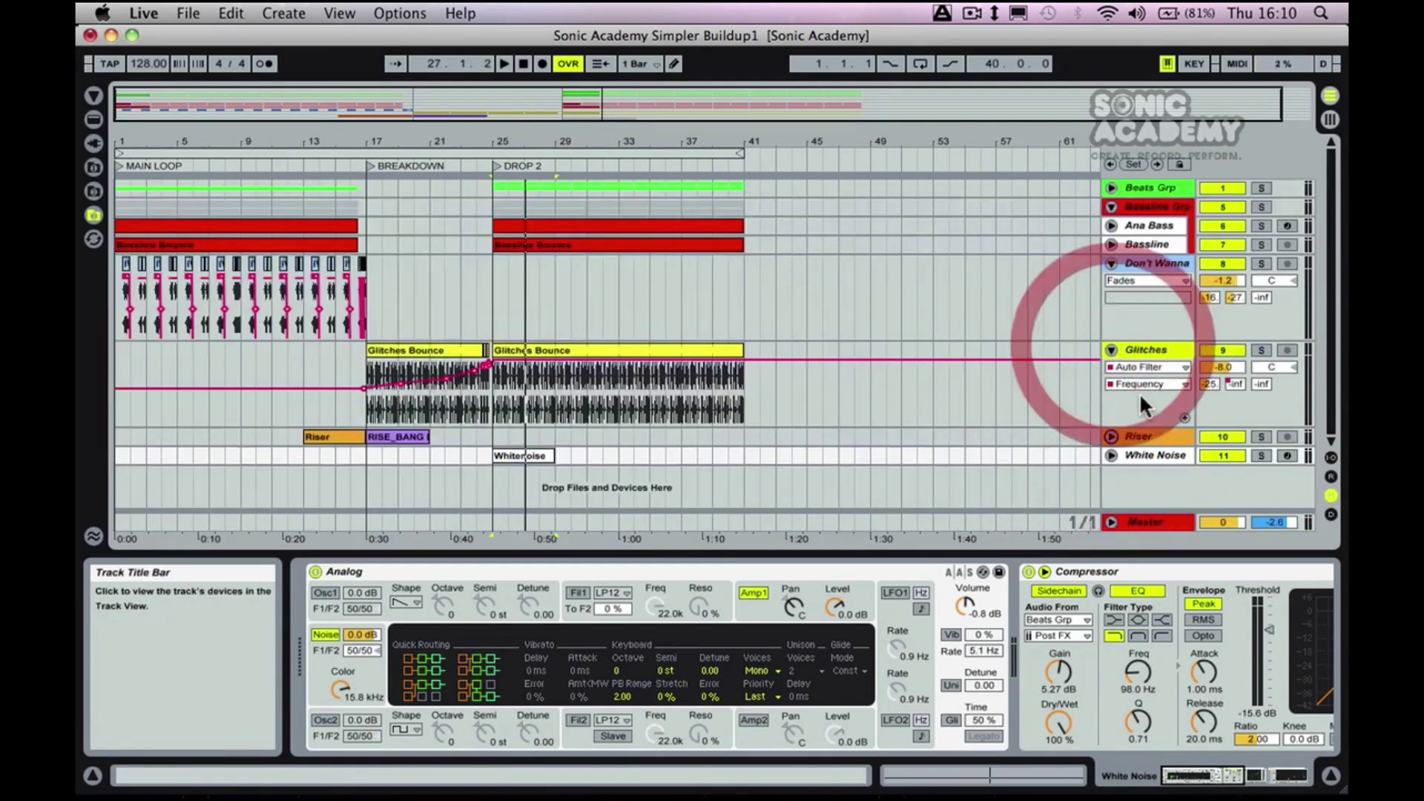
{"action": "left_click", "coordinate": [1111, 349]}
Play the full arrangement from bar 13 of the main loop into the breakdown.
{"action": "left_click_drag", "start_coordinate": [300, 152], "coordinate": [339, 290]}
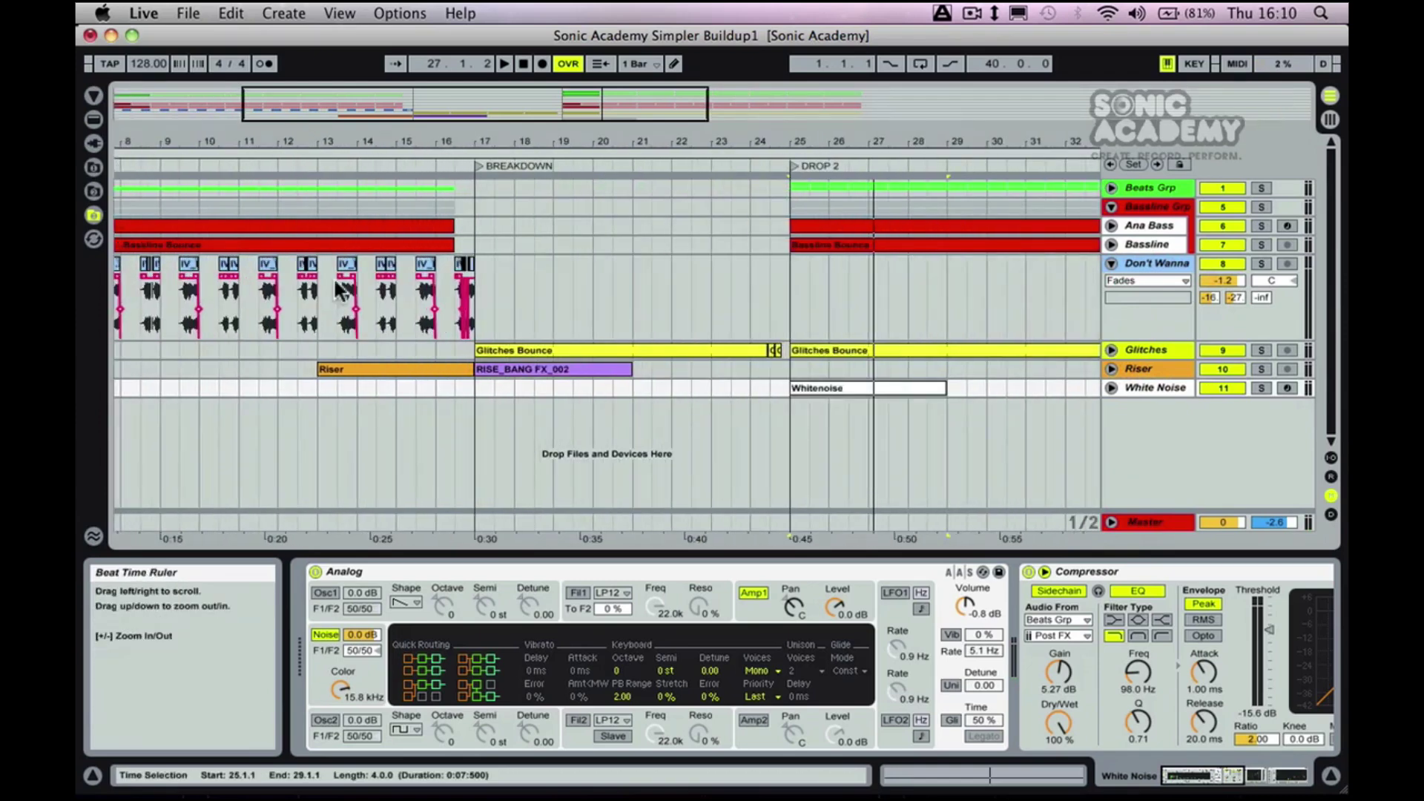
{"action": "left_click", "coordinate": [329, 318]}
{"action": "key", "text": "space"}
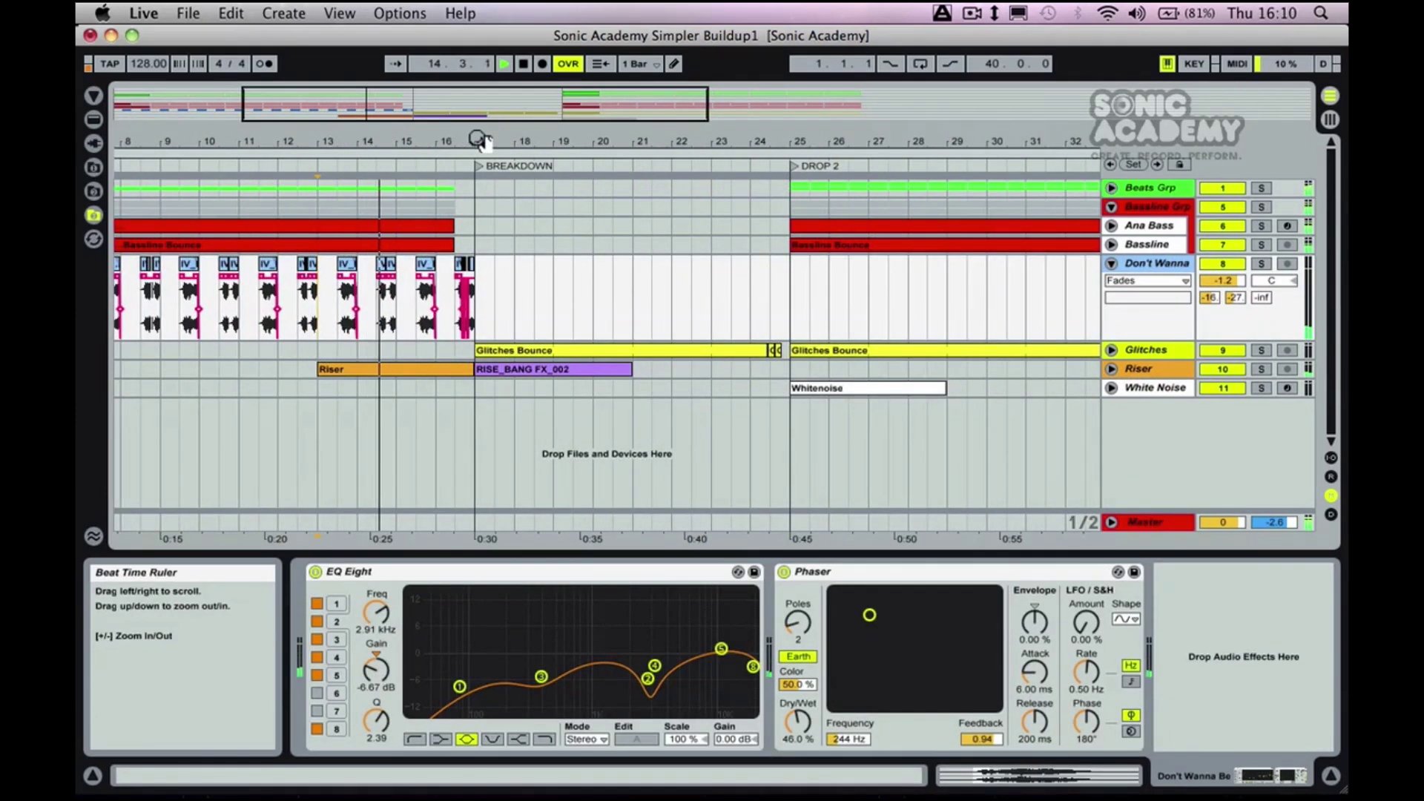
{"action": "left_click_drag", "start_coordinate": [478, 140], "coordinate": [494, 183]}
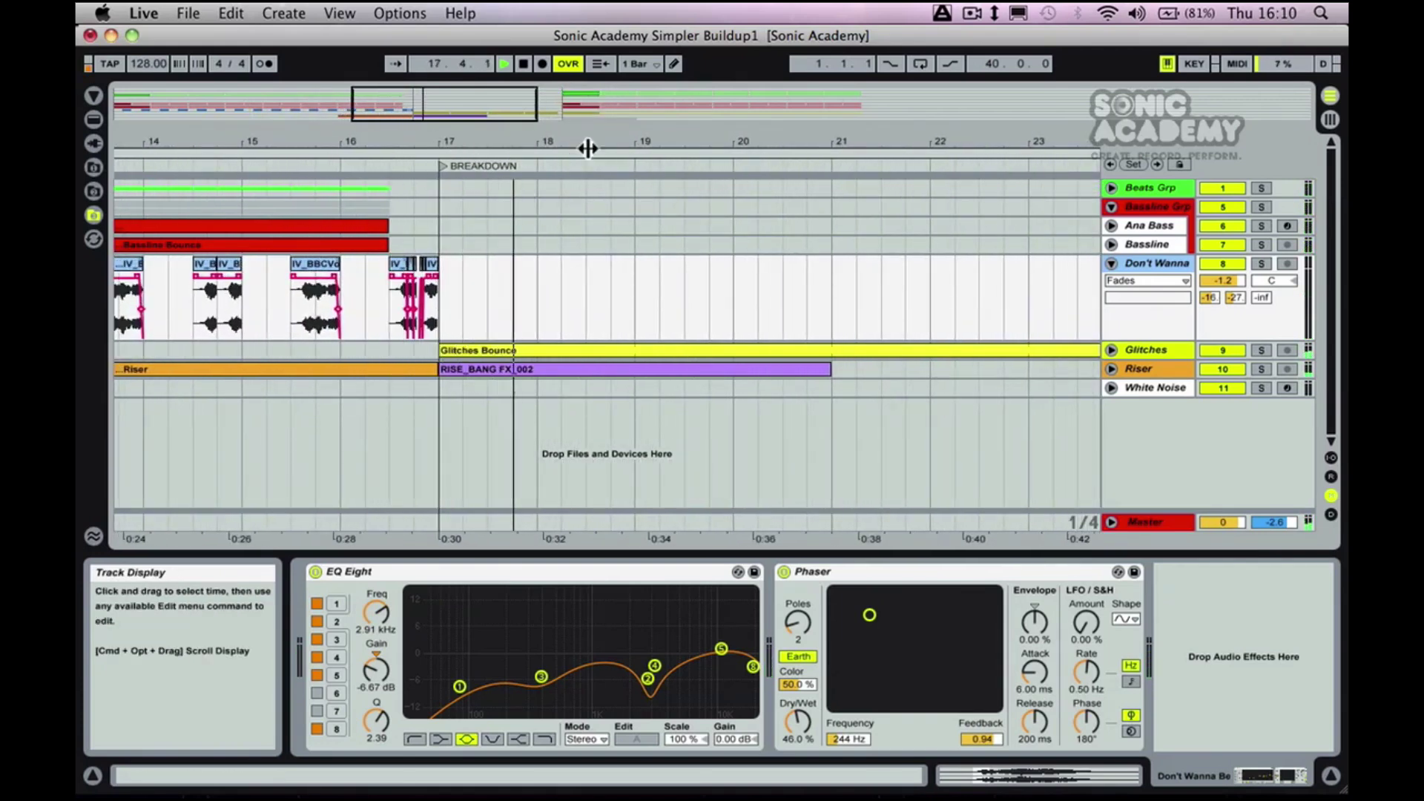
{"action": "left_click_drag", "start_coordinate": [587, 148], "coordinate": [559, 175]}
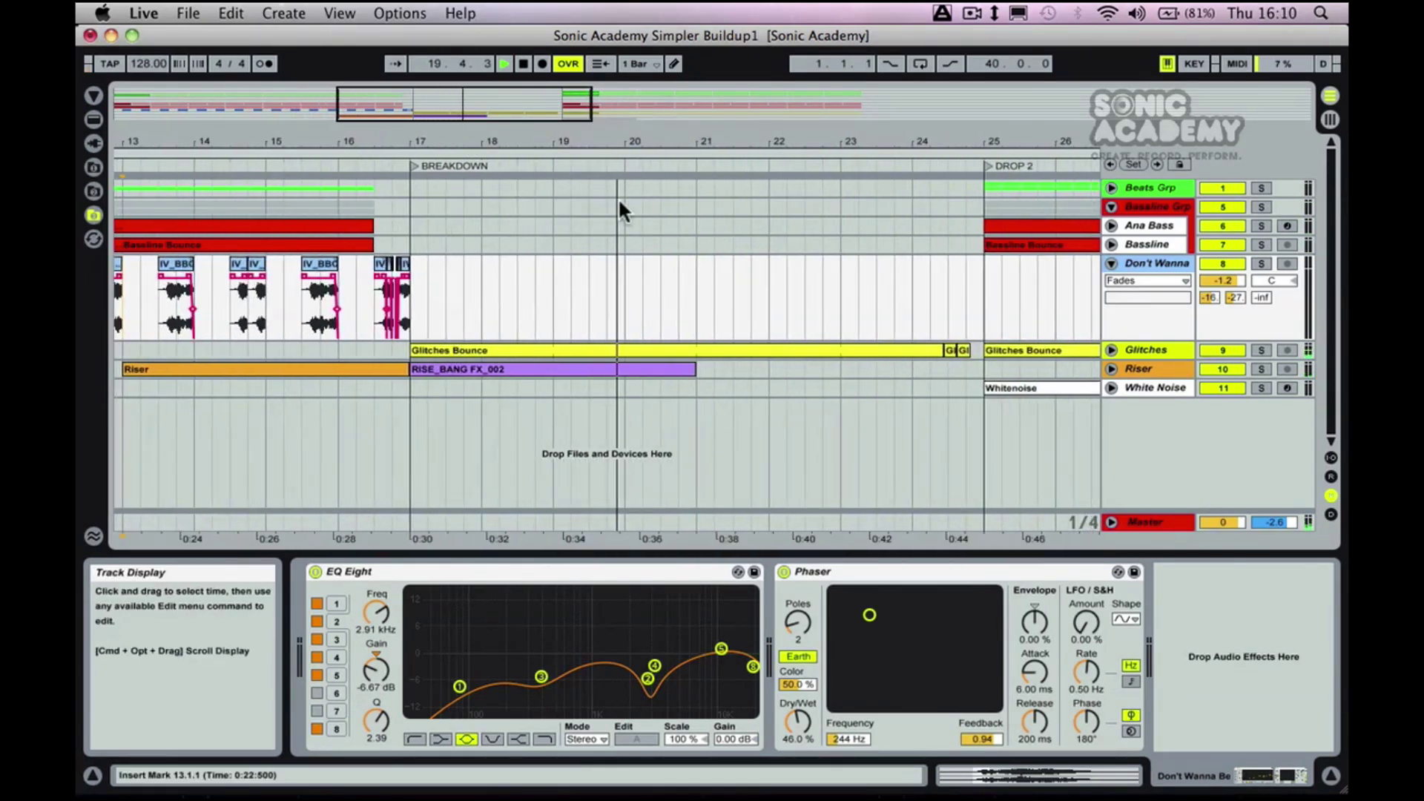
{"action": "key", "text": "space"}
Insert a new MIDI track below the Don't Wanna track, rename it "Vocal Build" and unfold it.
{"action": "left_click", "coordinate": [1146, 266]}
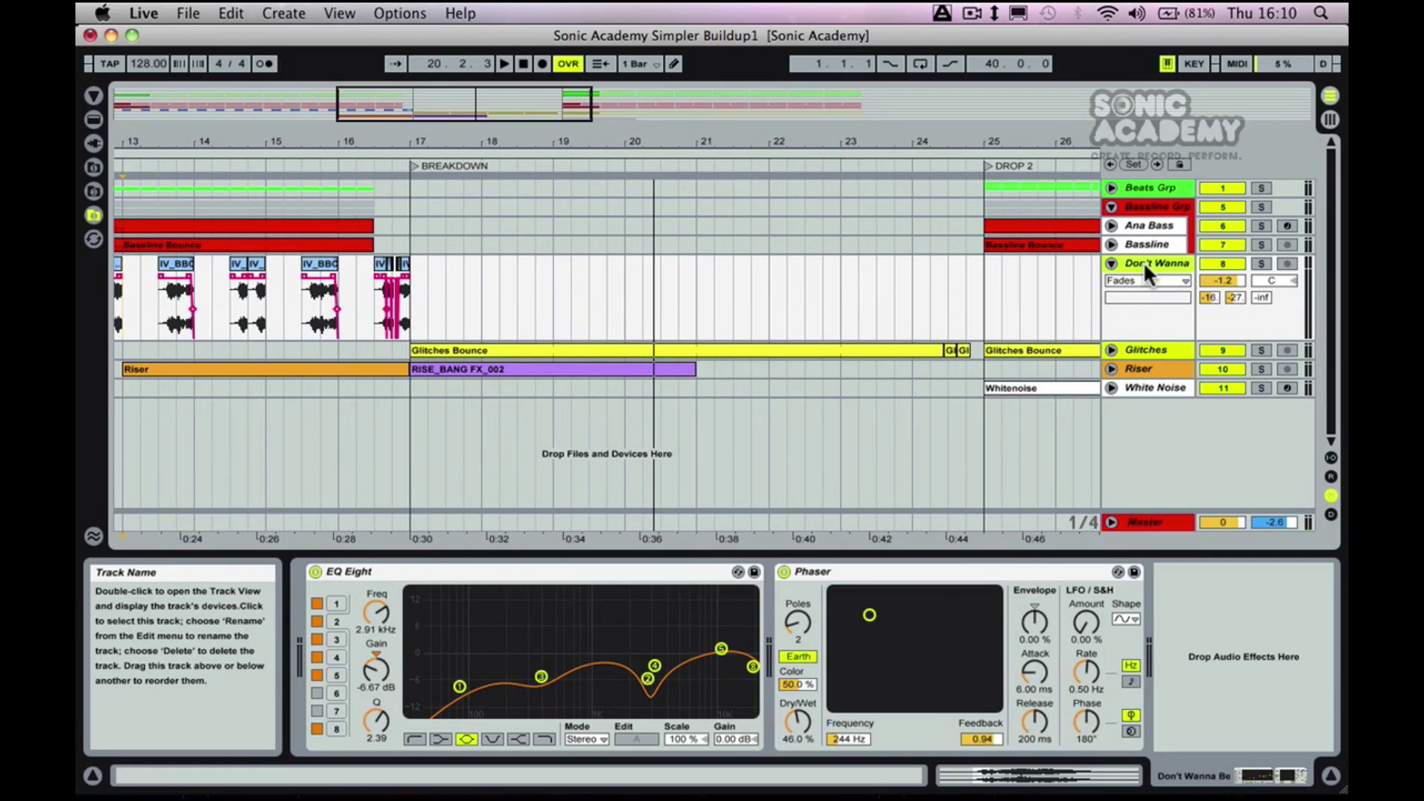
{"action": "key", "text": "super+shift+t"}
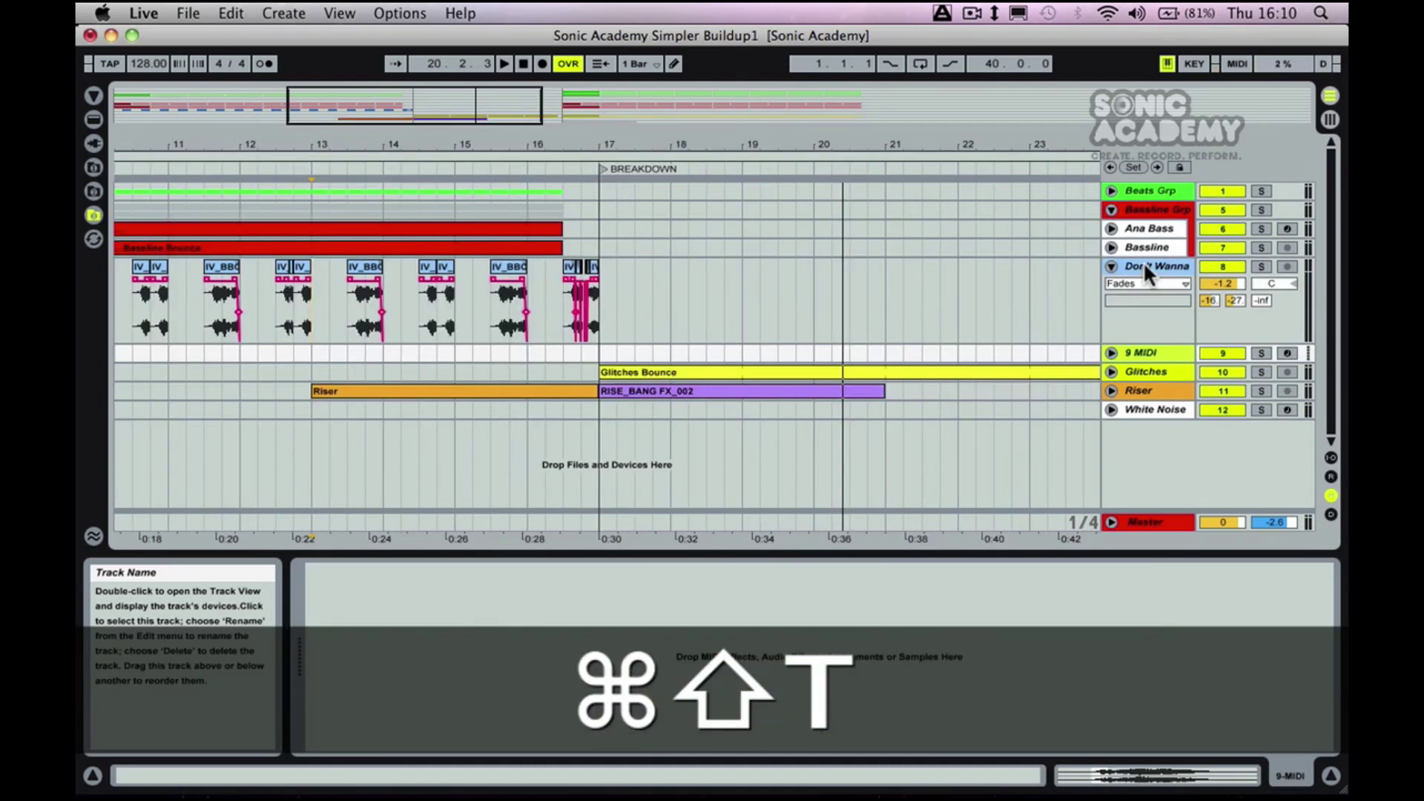
{"action": "left_click", "coordinate": [1134, 347]}
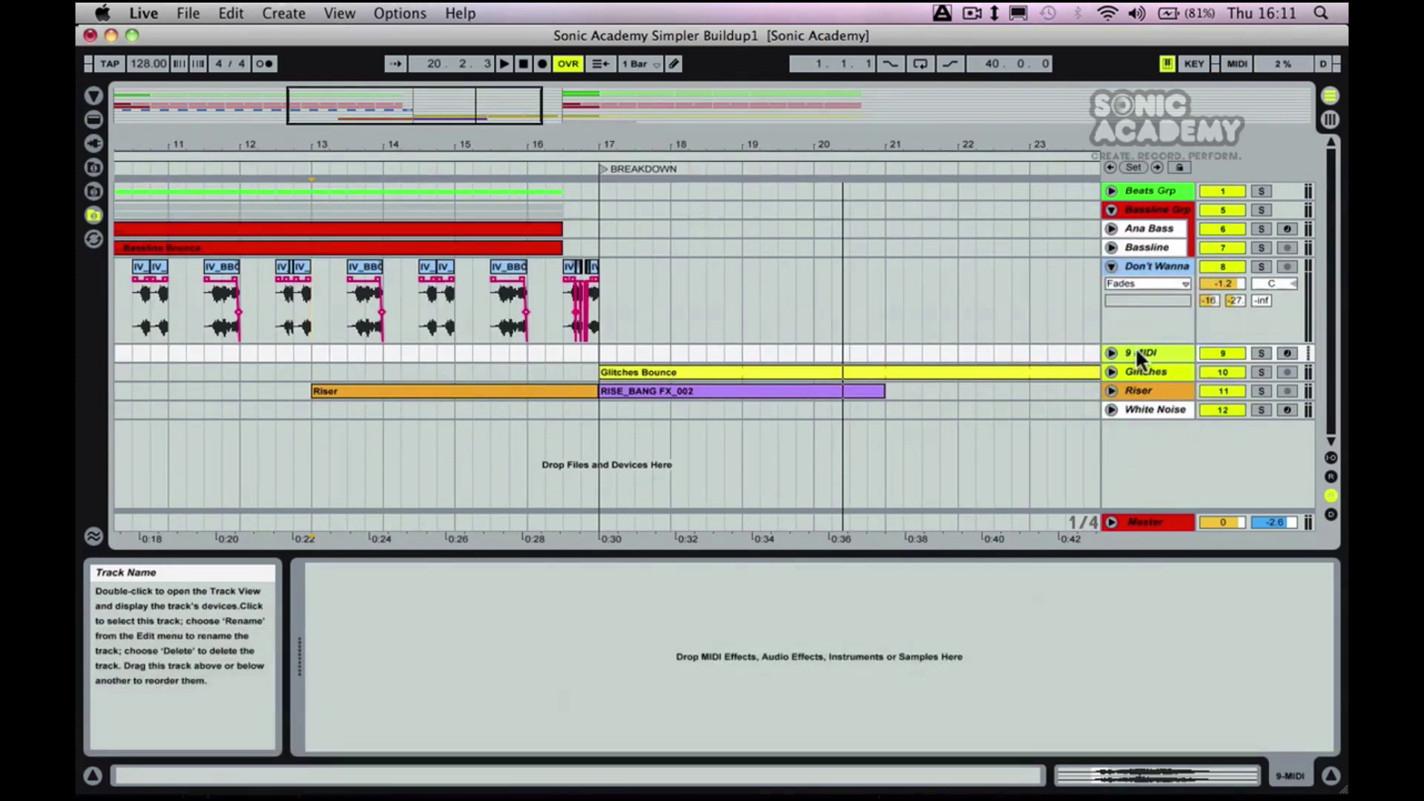
{"action": "key", "text": "super+r"}
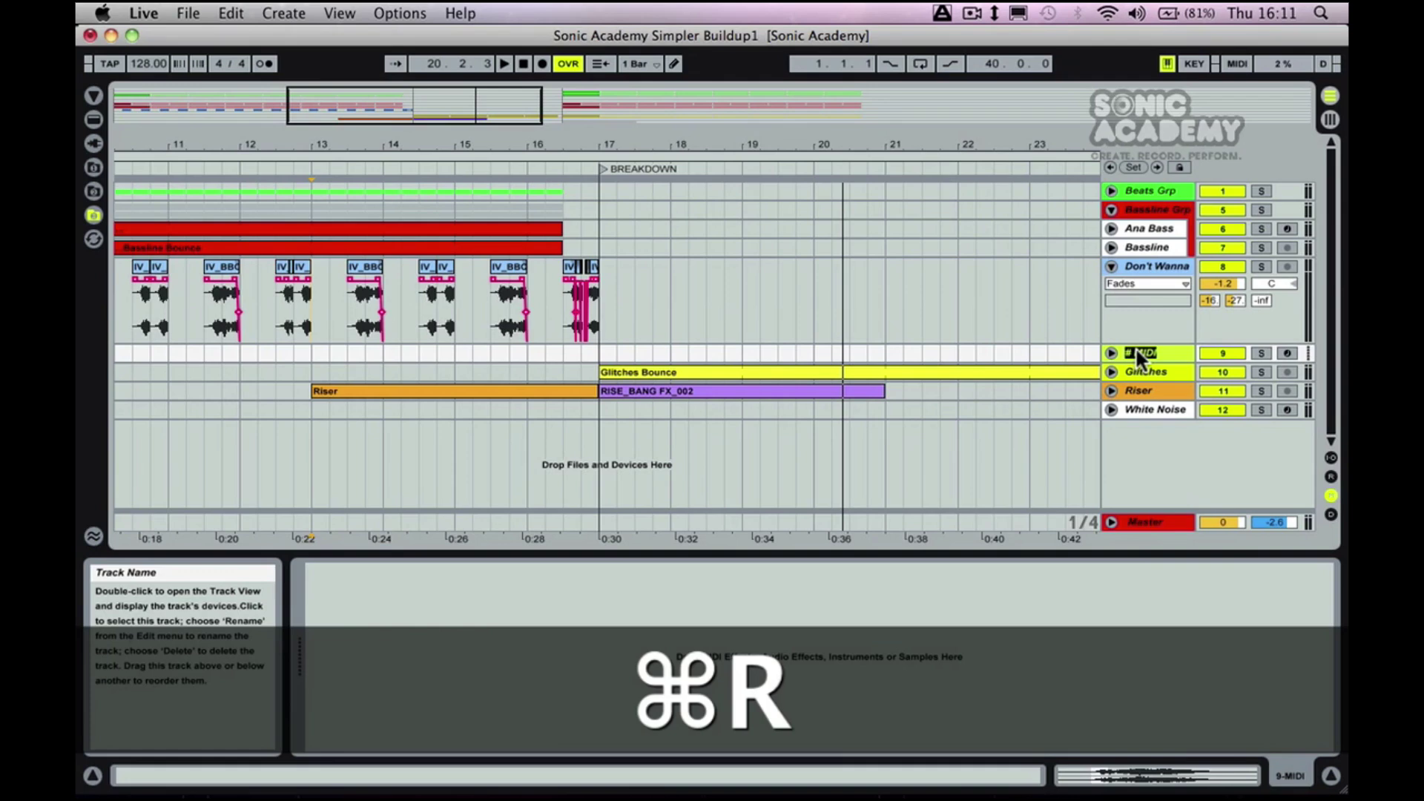
{"action": "type", "text": "Vocal"}
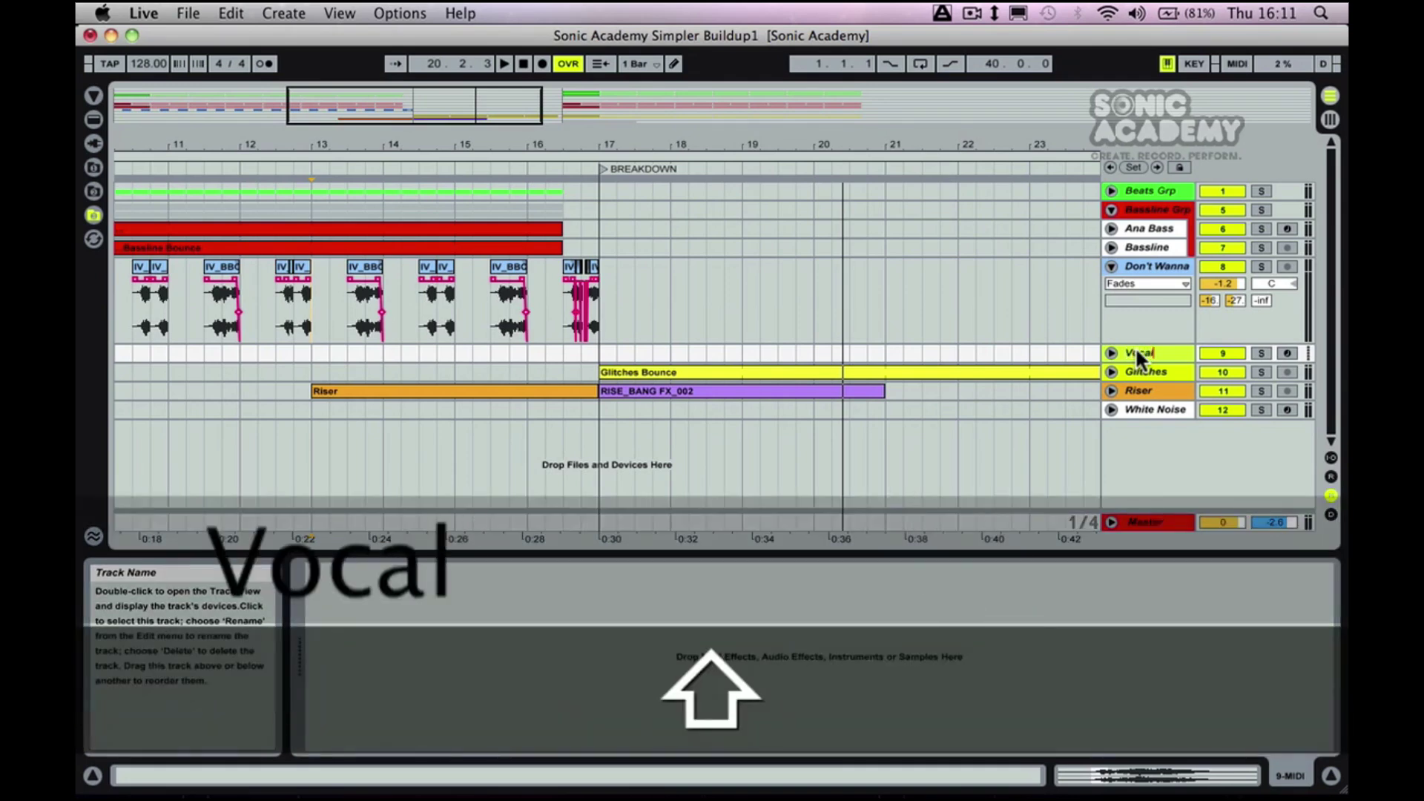
{"action": "type", "text": " Build"}
{"action": "key", "text": "Return"}
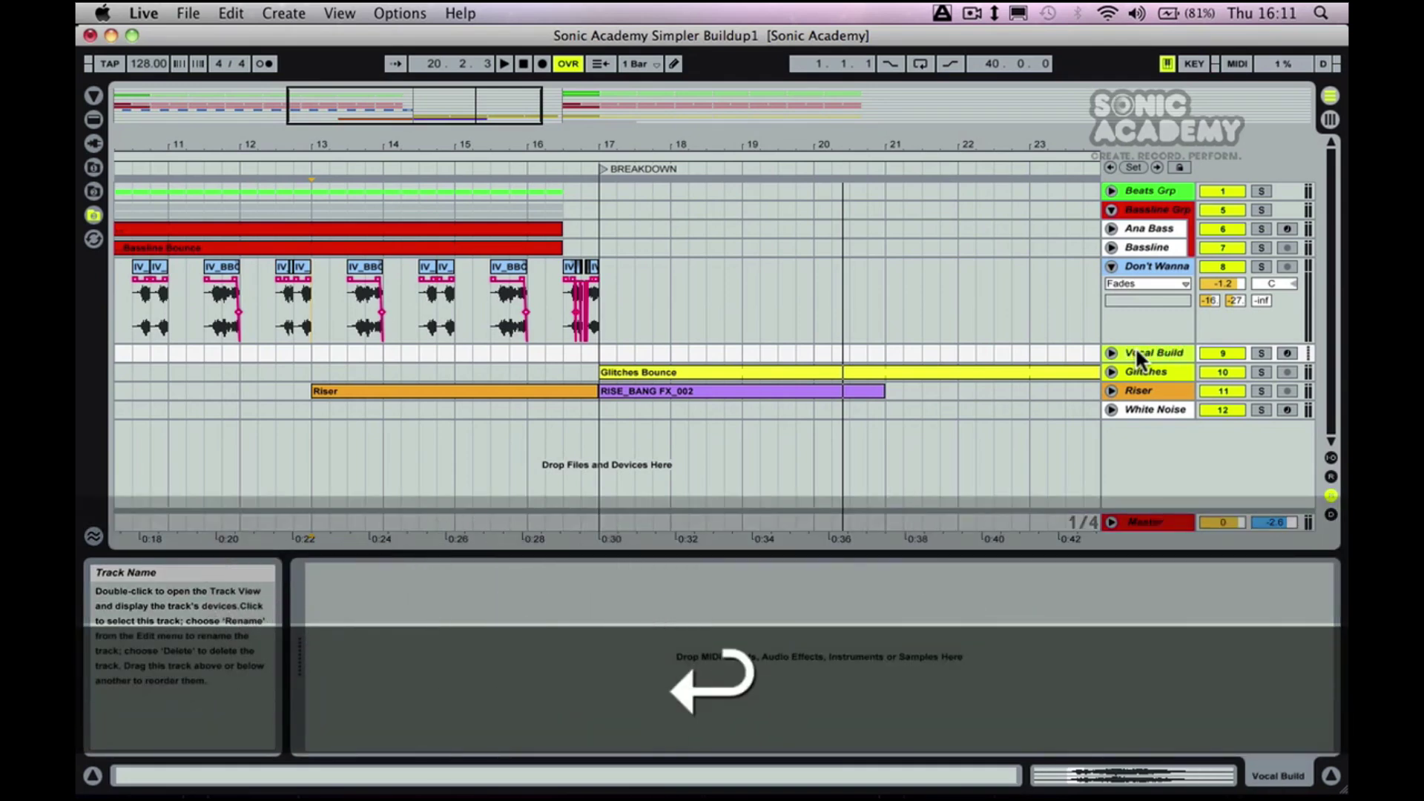
{"action": "left_click", "coordinate": [1110, 349]}
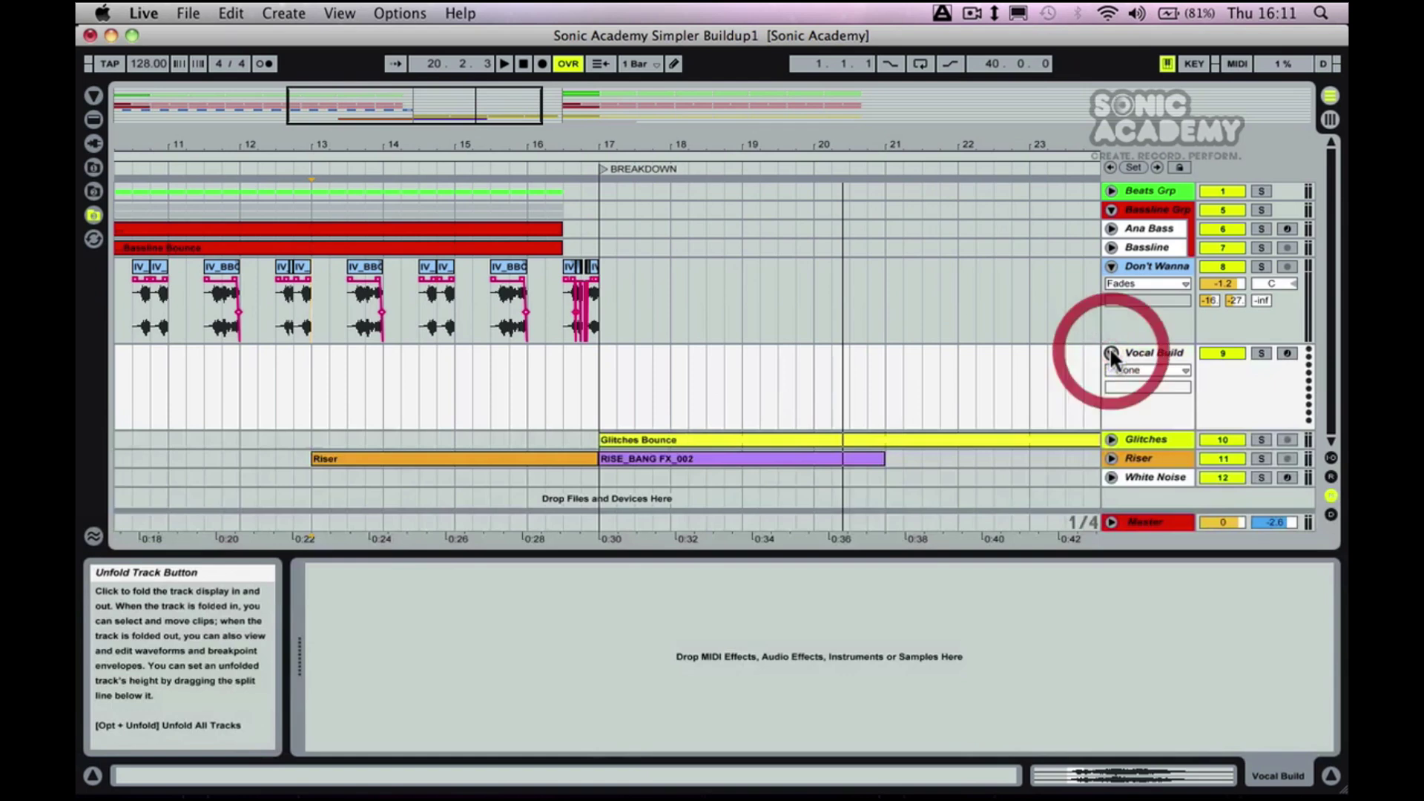
Audition the last vocal clip before bar 17 on the Don't Wanna track and solo that track.
{"action": "left_click_drag", "start_coordinate": [609, 149], "coordinate": [517, 153]}
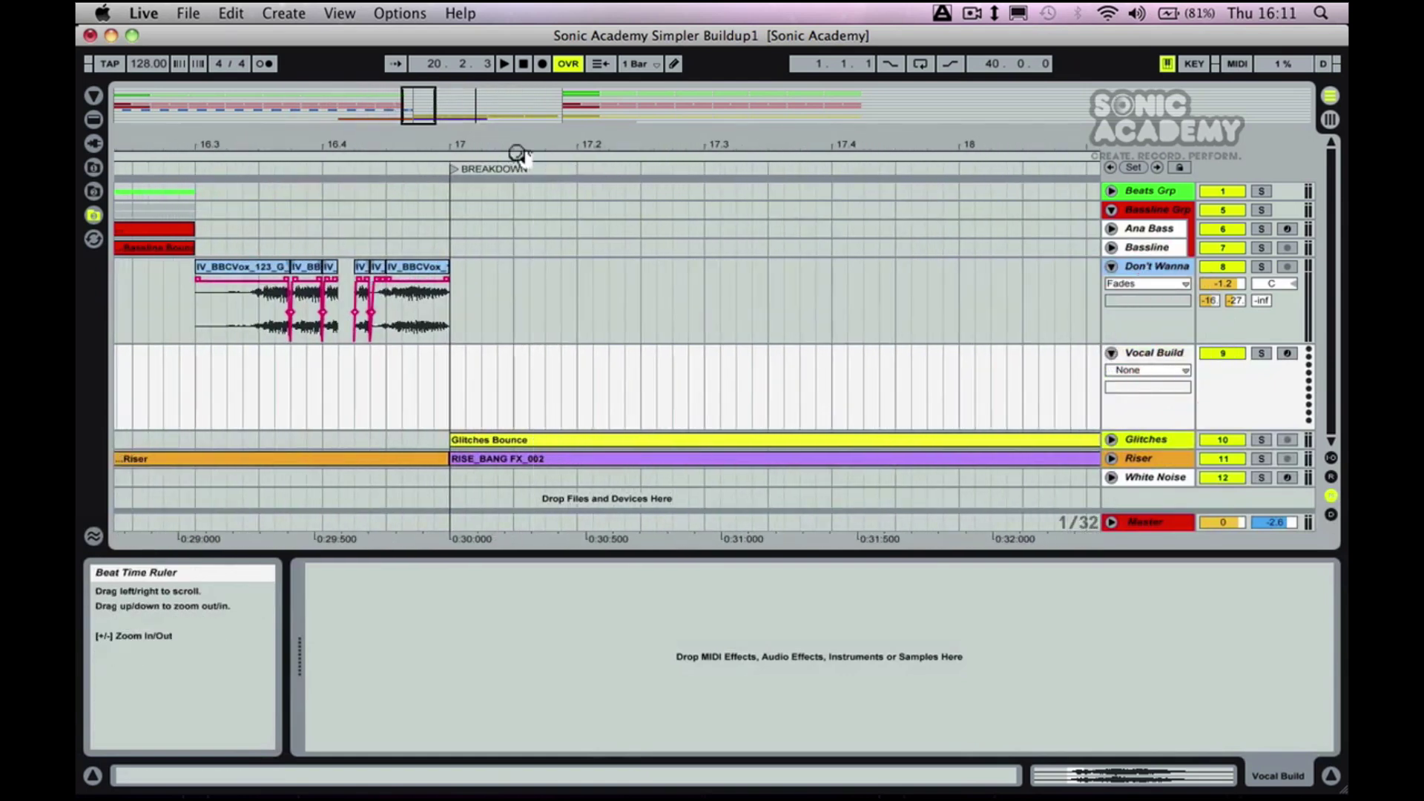
{"action": "left_click", "coordinate": [408, 264]}
{"action": "key", "text": "space"}
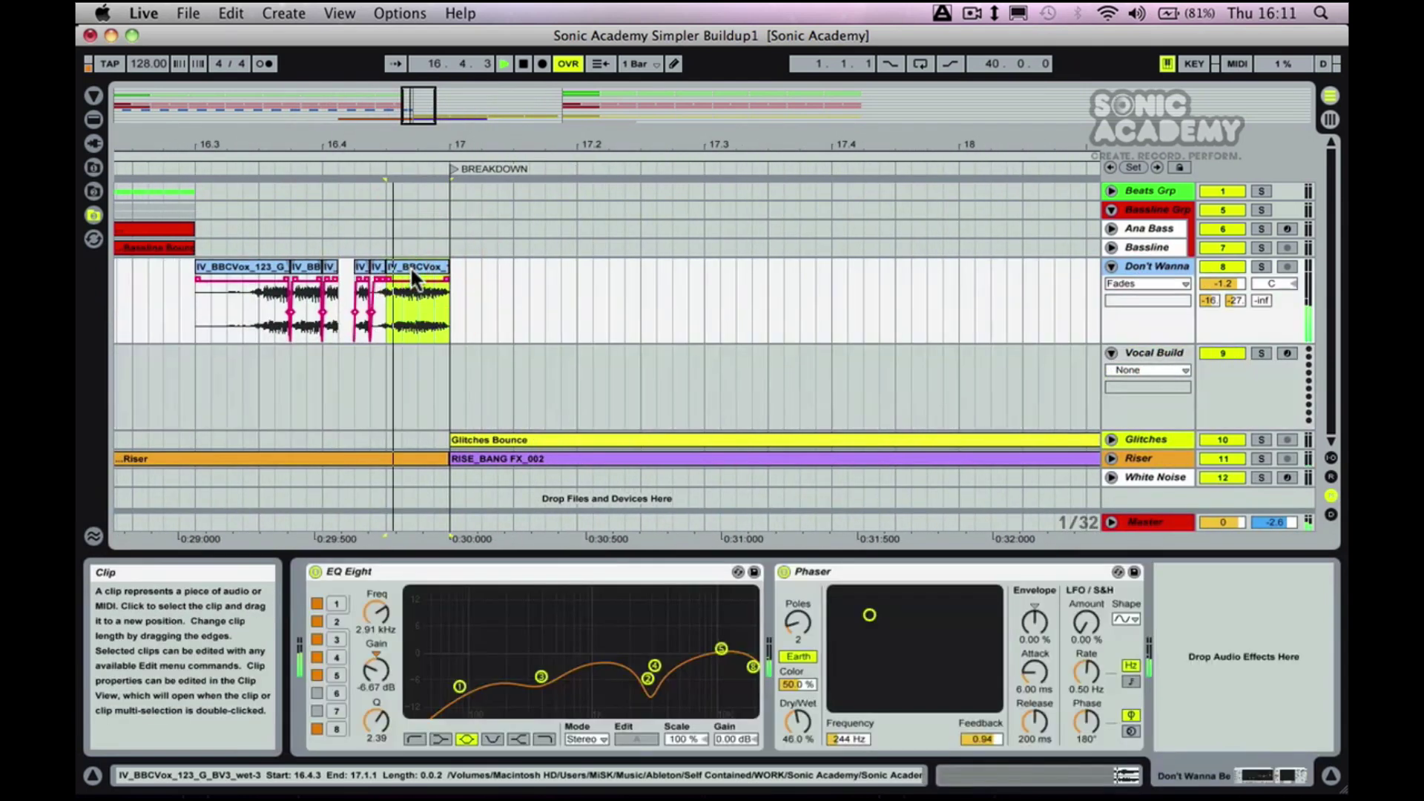
{"action": "left_click", "coordinate": [420, 264]}
{"action": "key", "text": "space"}
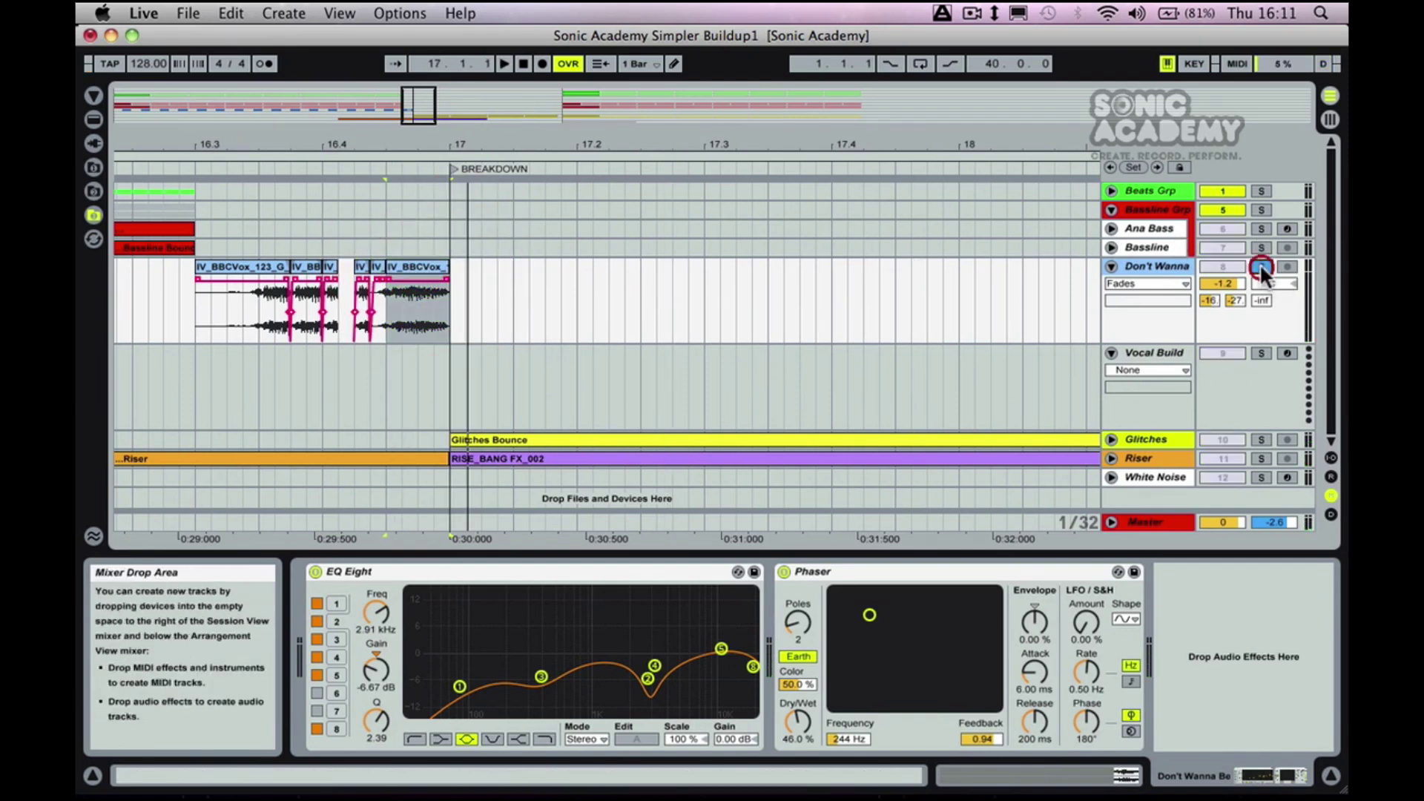
{"action": "left_click", "coordinate": [1259, 267]}
Consolidate the last Don't Wanna vocal clip before the breakdown, from 16.4.3 to 17.1.1, into a separate sample.
{"action": "left_click", "coordinate": [413, 260]}
{"action": "right_click", "coordinate": [412, 260]}
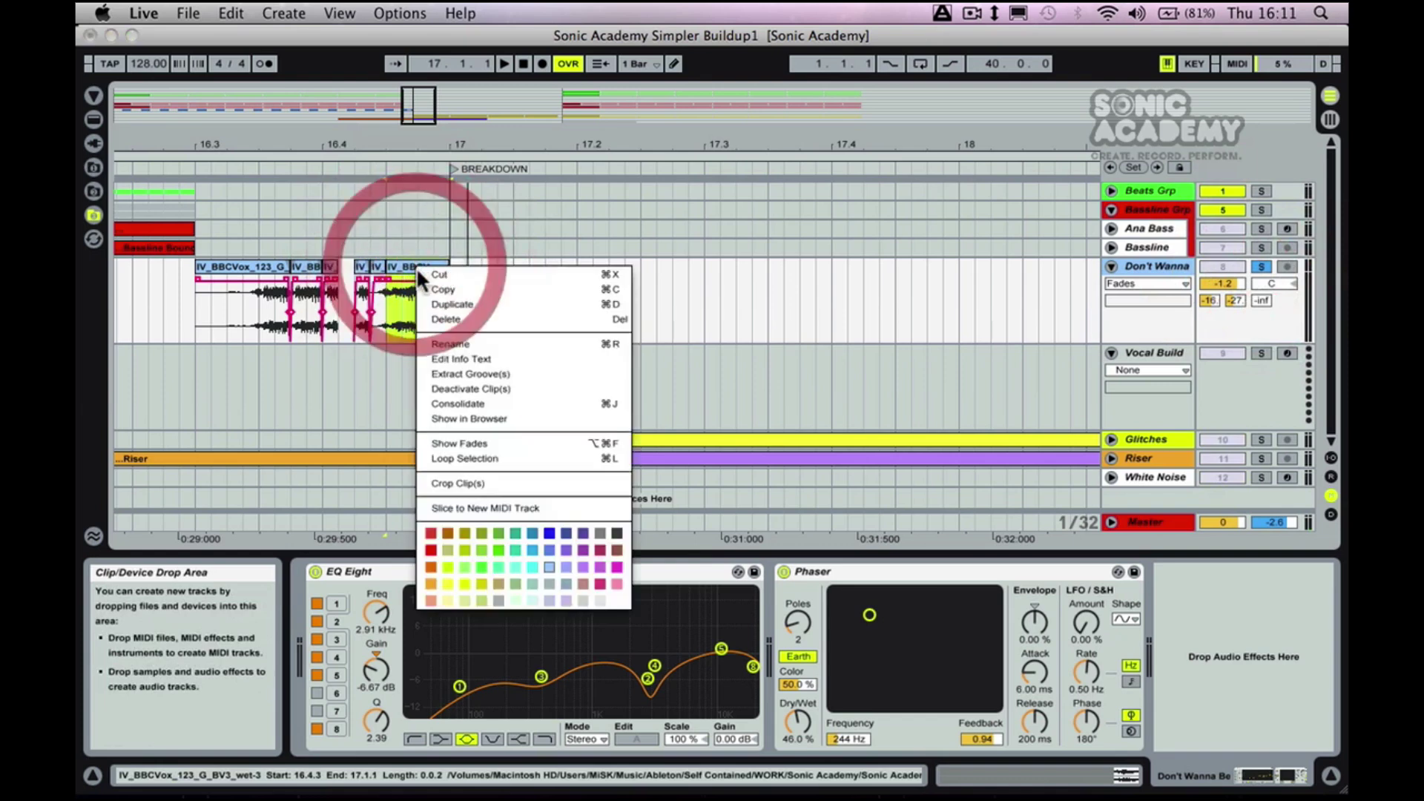
{"action": "left_click", "coordinate": [468, 393]}
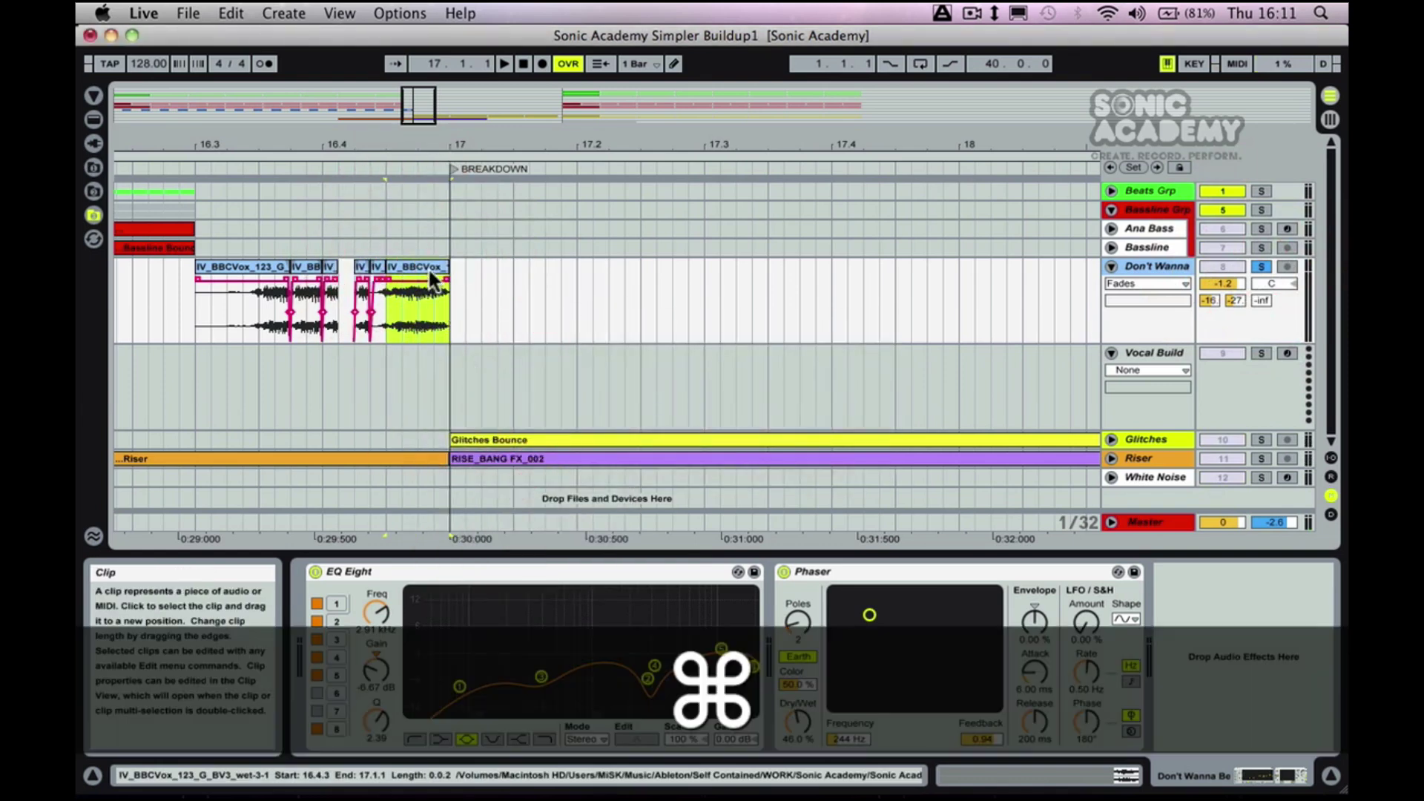
{"action": "key", "text": "super+j"}
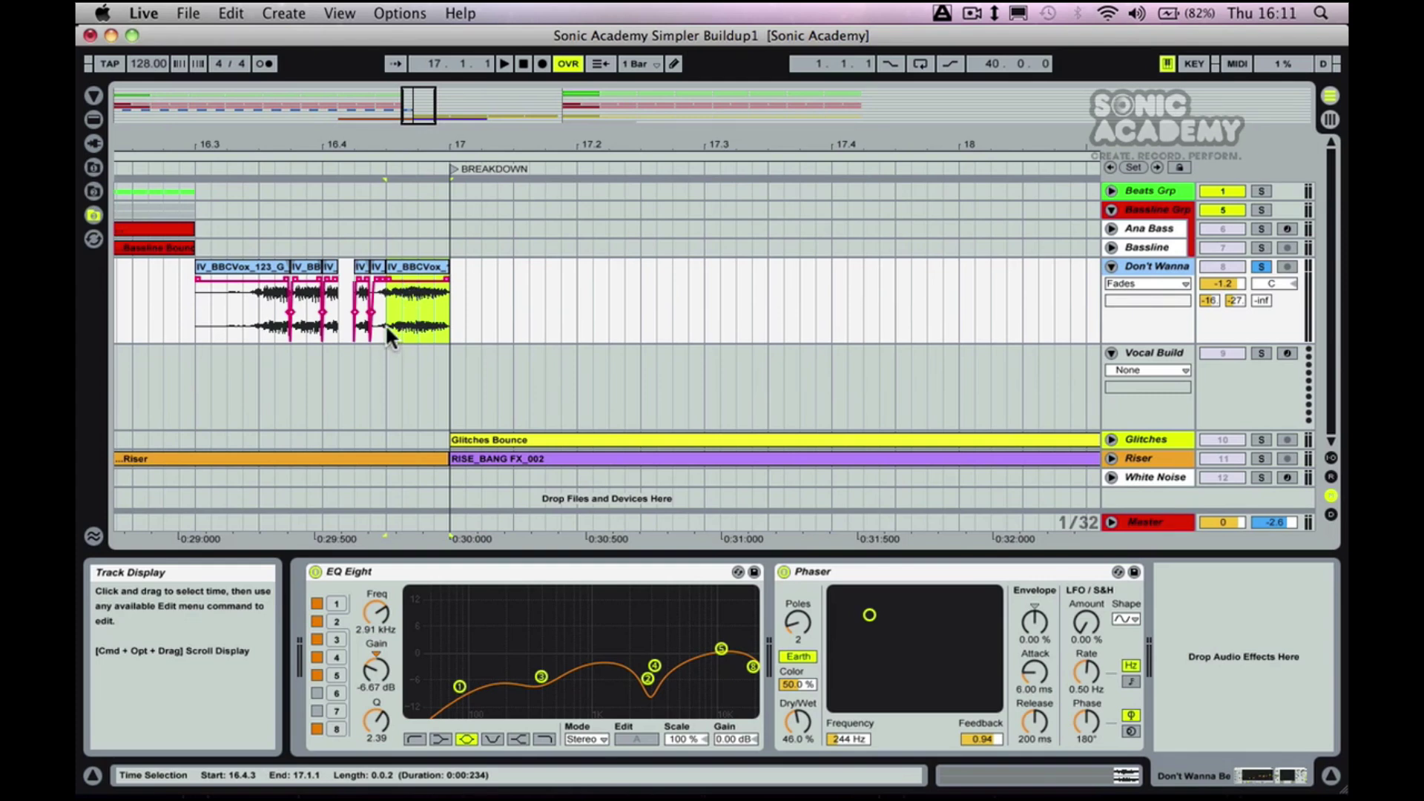
{"action": "left_click_drag", "start_coordinate": [388, 325], "coordinate": [453, 339]}
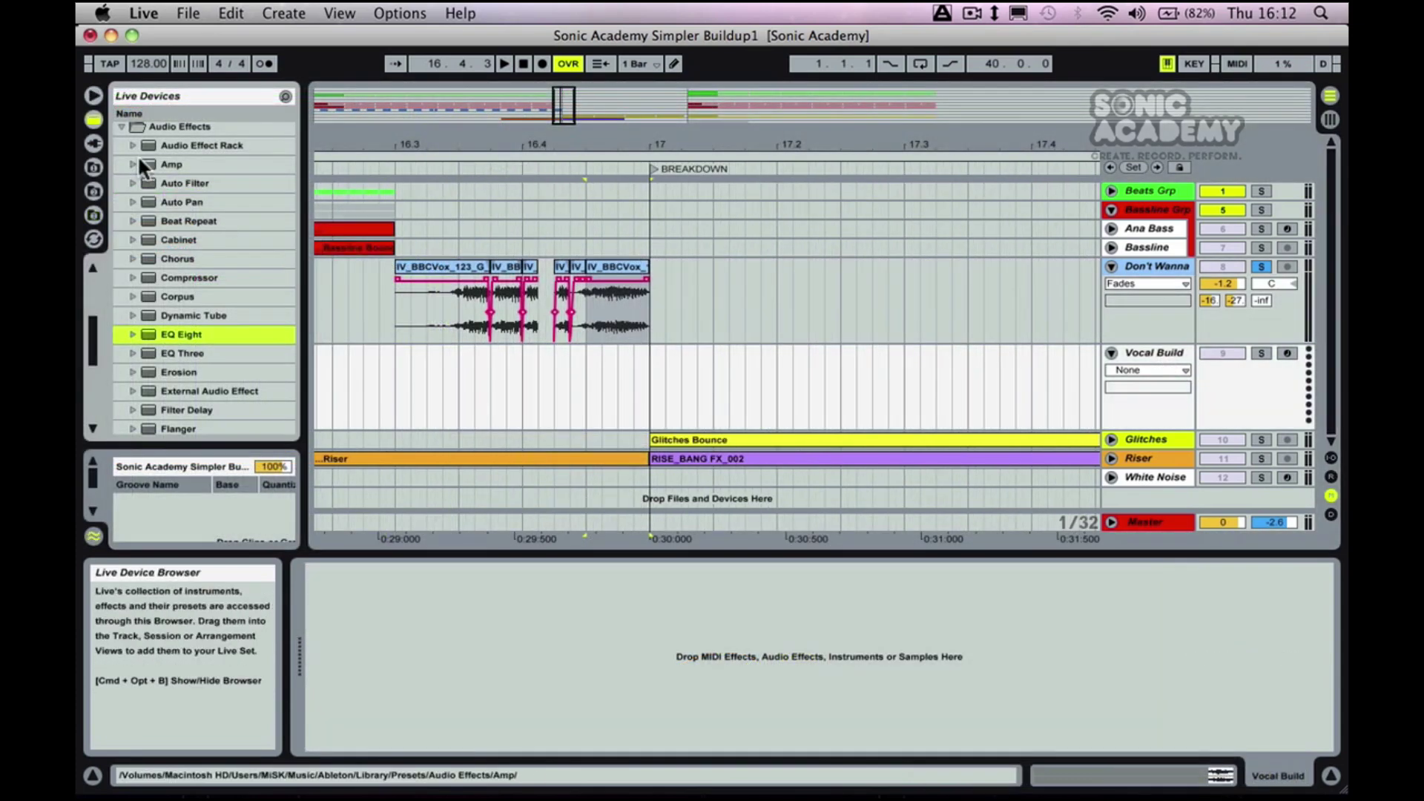
Load a Simpler onto the Vocal Build track and place the consolidated vocal clip in it as the sample.
{"action": "left_click_drag", "start_coordinate": [92, 309], "coordinate": [89, 267]}
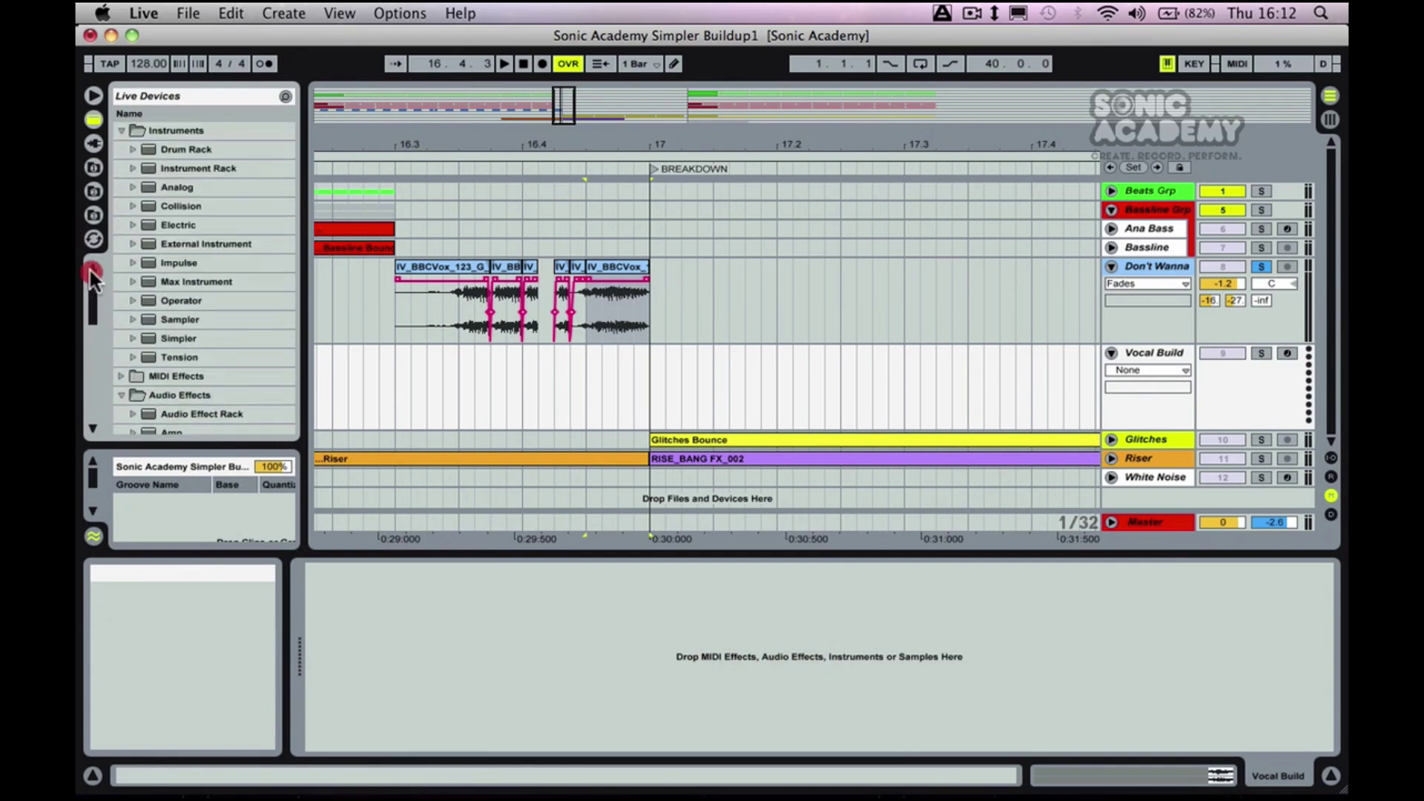
{"action": "left_click_drag", "start_coordinate": [173, 342], "coordinate": [671, 356]}
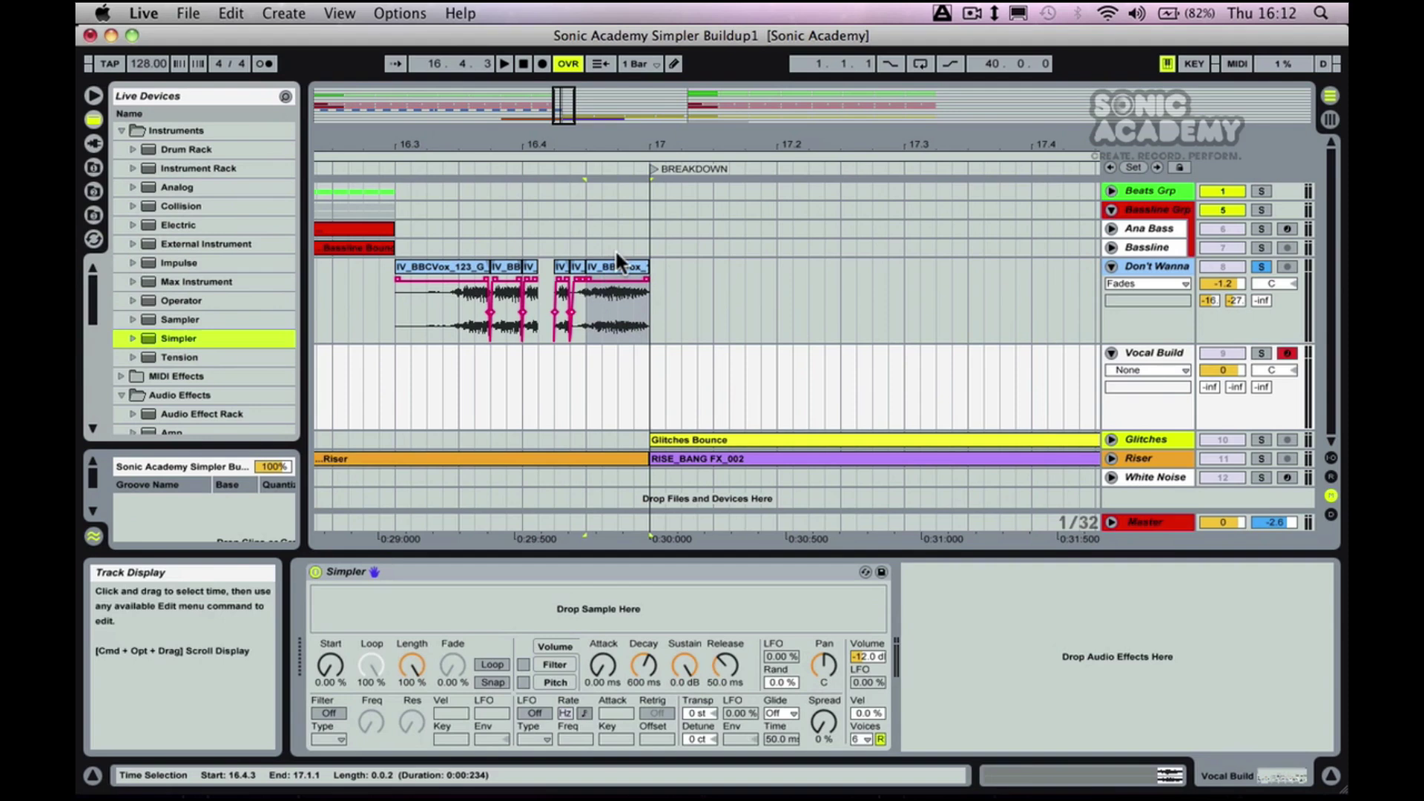
{"action": "left_click_drag", "start_coordinate": [621, 265], "coordinate": [595, 610]}
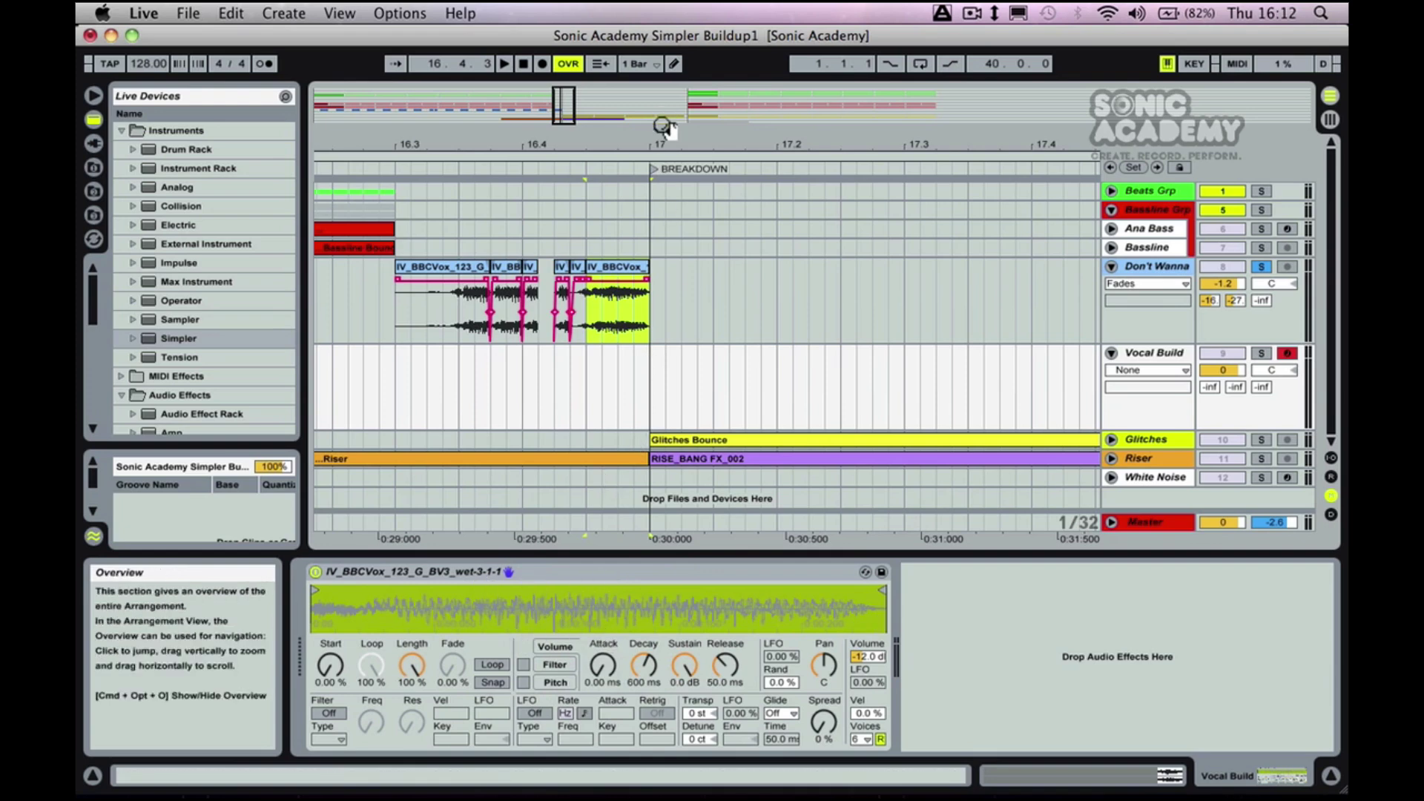
Insert an empty MIDI clip on Vocal Build from bar 17 to bar 25 and add a C3 note spanning all eight bars.
{"action": "left_click_drag", "start_coordinate": [657, 145], "coordinate": [399, 45]}
{"action": "left_click_drag", "start_coordinate": [395, 384], "coordinate": [793, 381]}
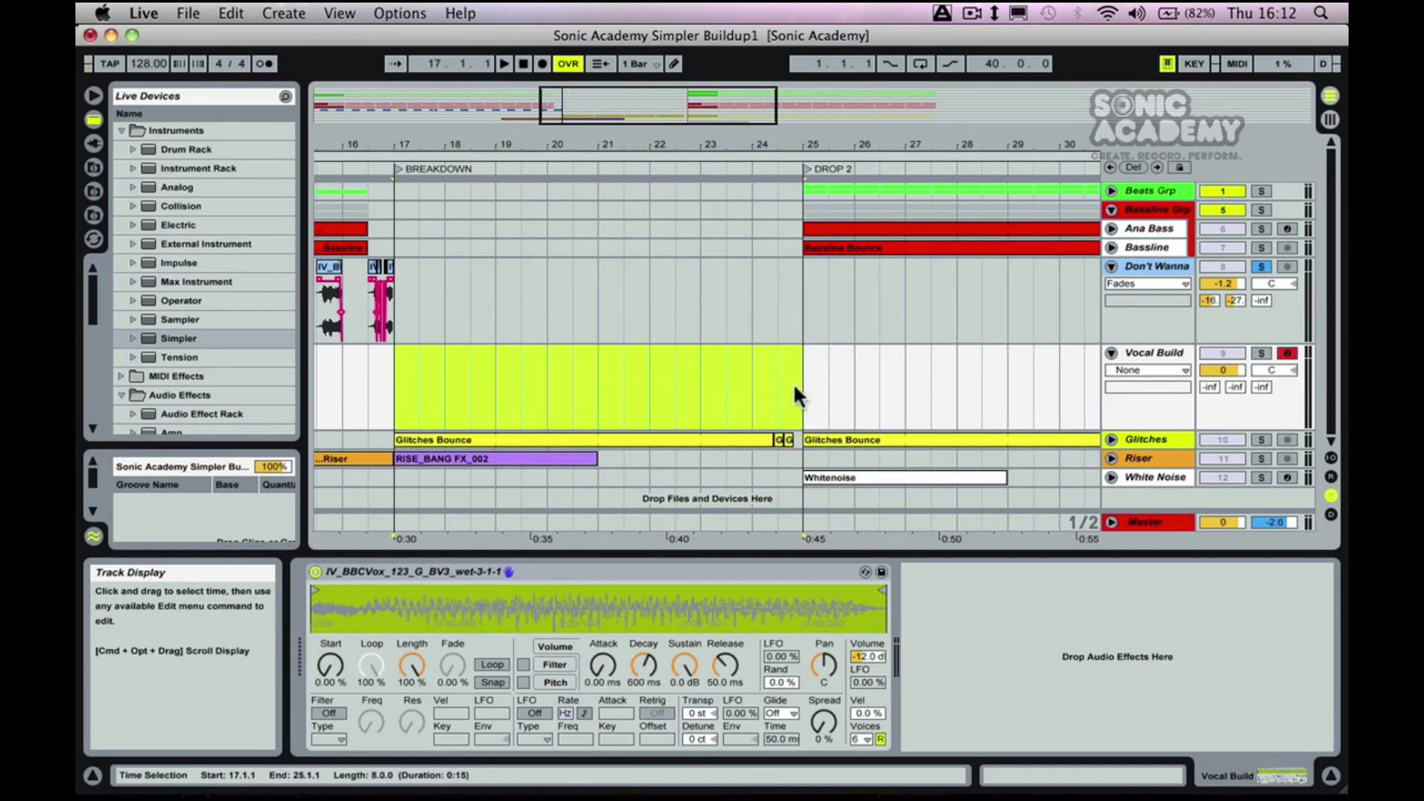
{"action": "key", "text": "super+shift+m"}
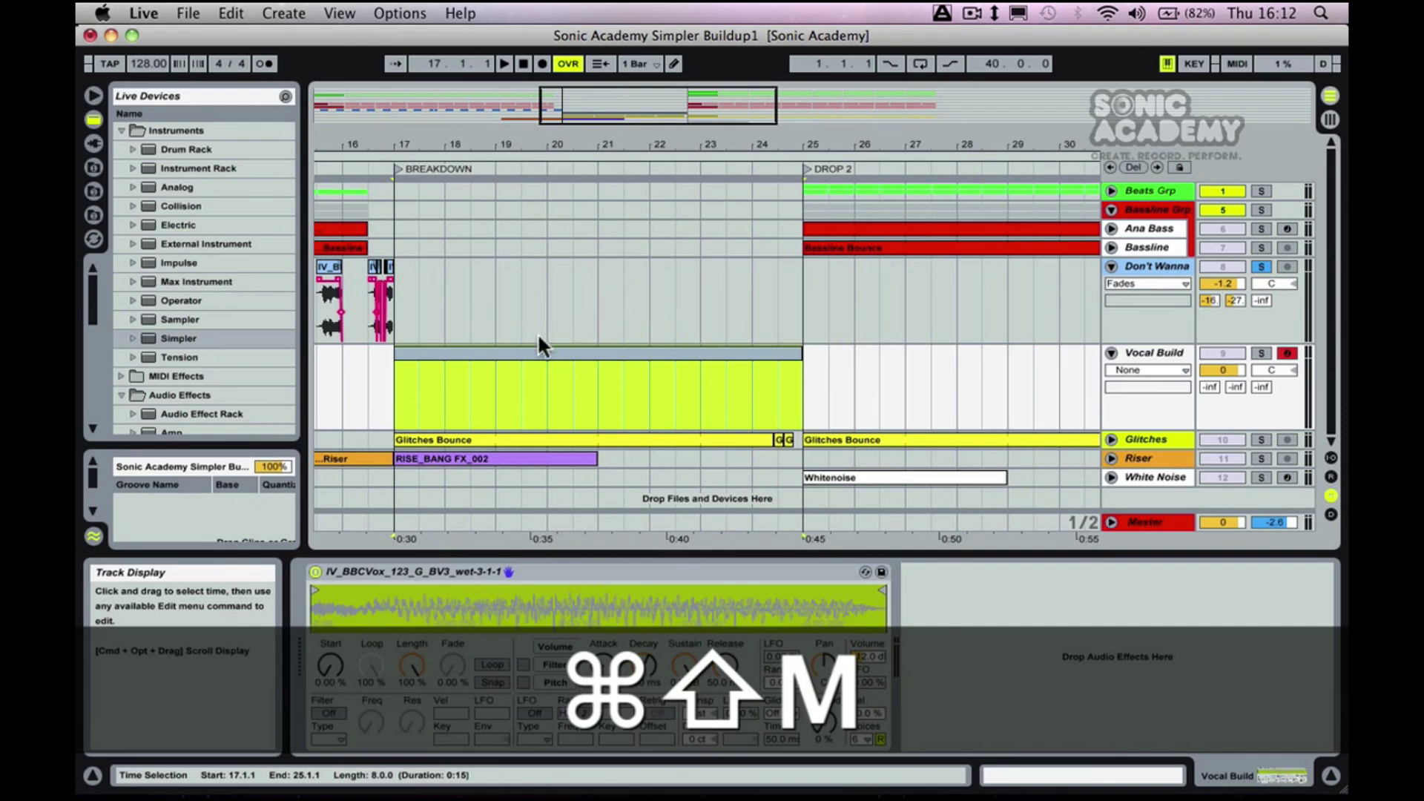
{"action": "left_click", "coordinate": [475, 350]}
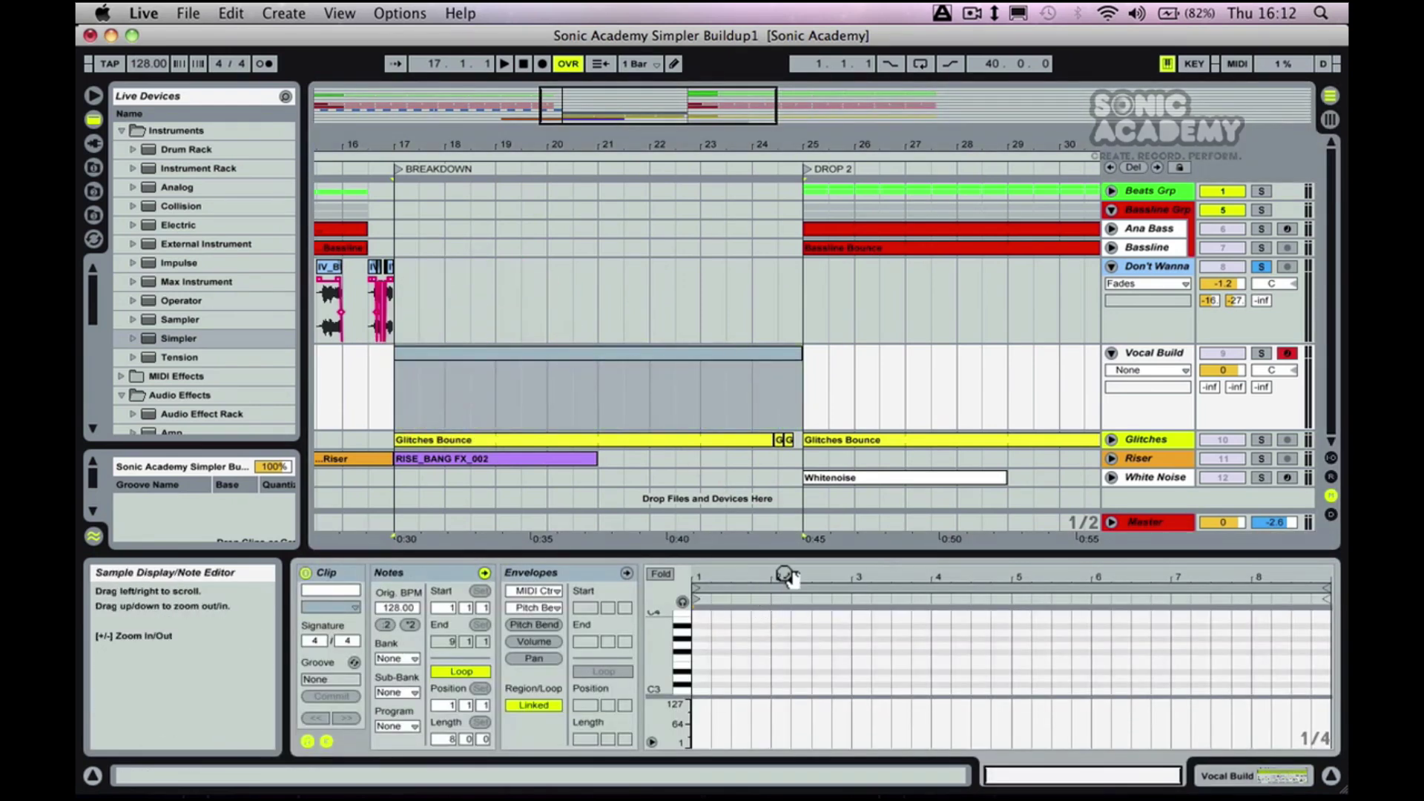
{"action": "double_click", "coordinate": [700, 687]}
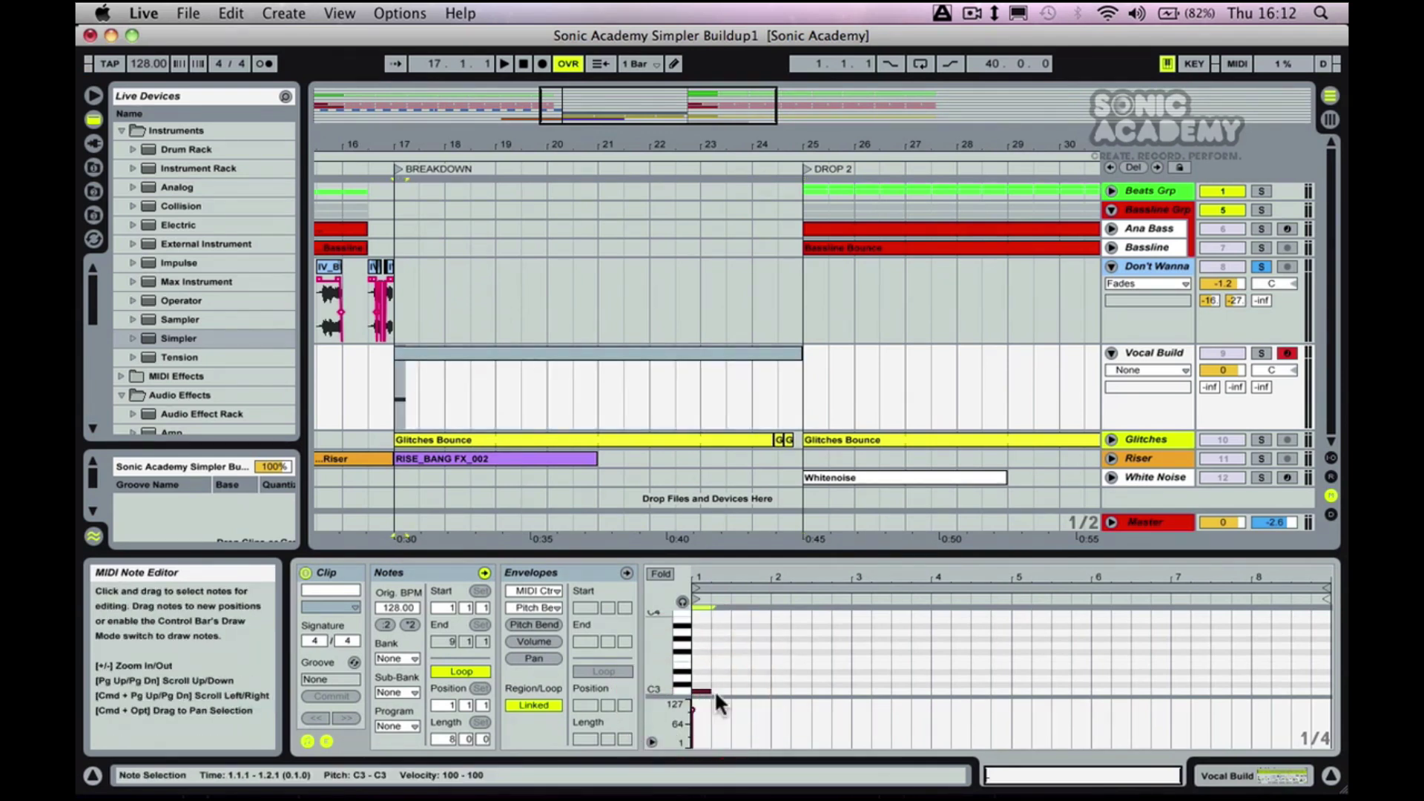
{"action": "left_click_drag", "start_coordinate": [709, 690], "coordinate": [1327, 647]}
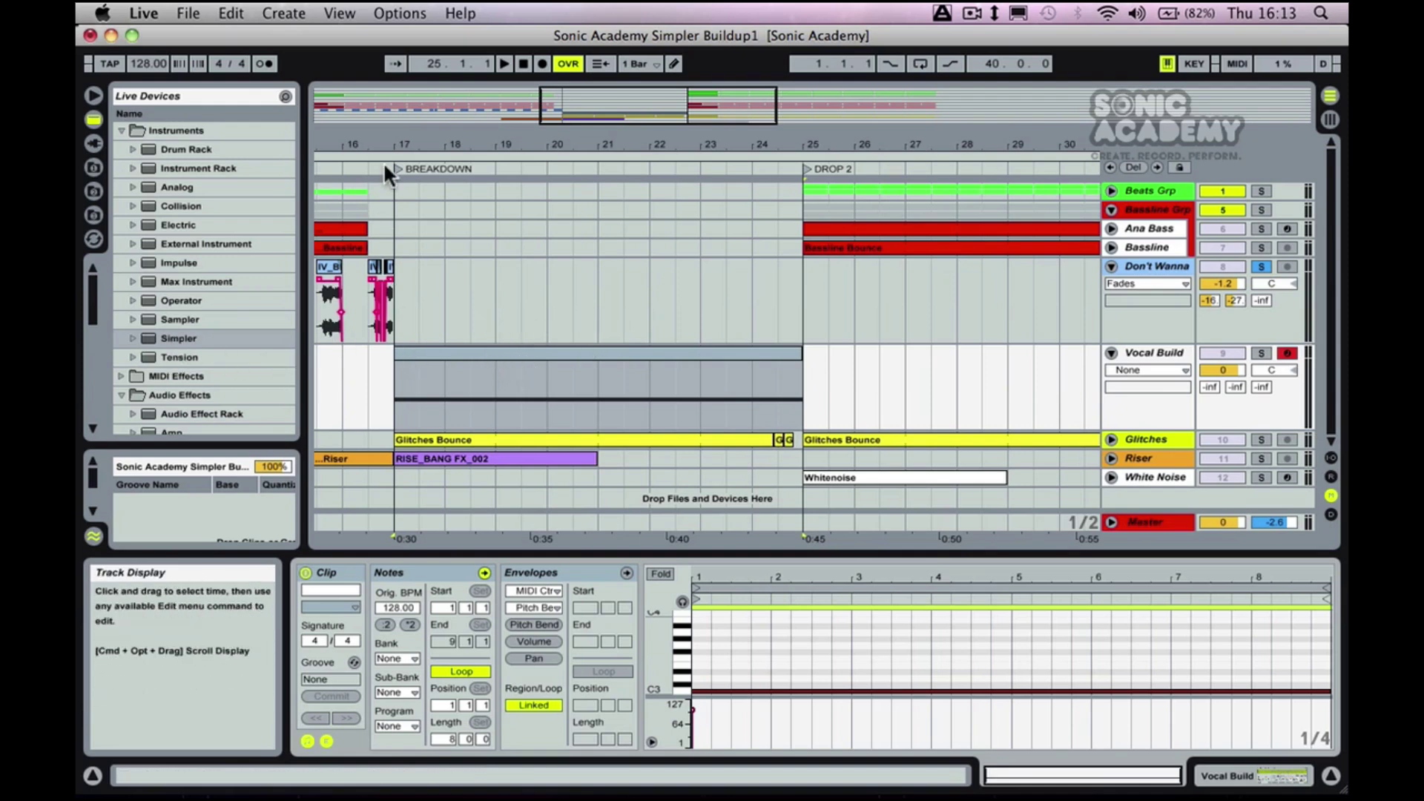
Play the Vocal Build clip from the start of the breakdown, first unsoloed and again with the track soloed.
{"action": "left_click_drag", "start_coordinate": [391, 146], "coordinate": [361, 501]}
{"action": "left_click_drag", "start_coordinate": [321, 146], "coordinate": [321, 137]}
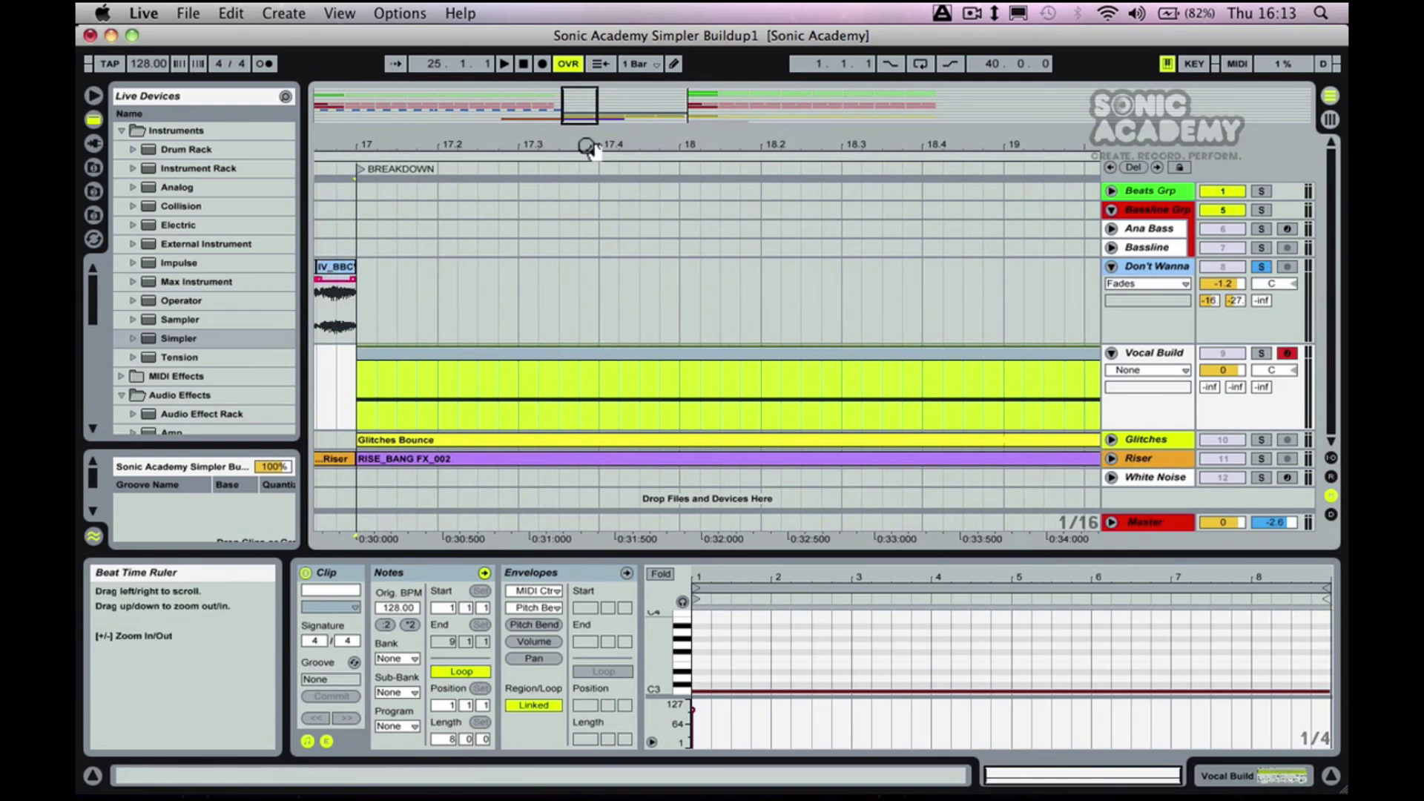
{"action": "left_click_drag", "start_coordinate": [585, 143], "coordinate": [499, 127]}
{"action": "key", "text": "space"}
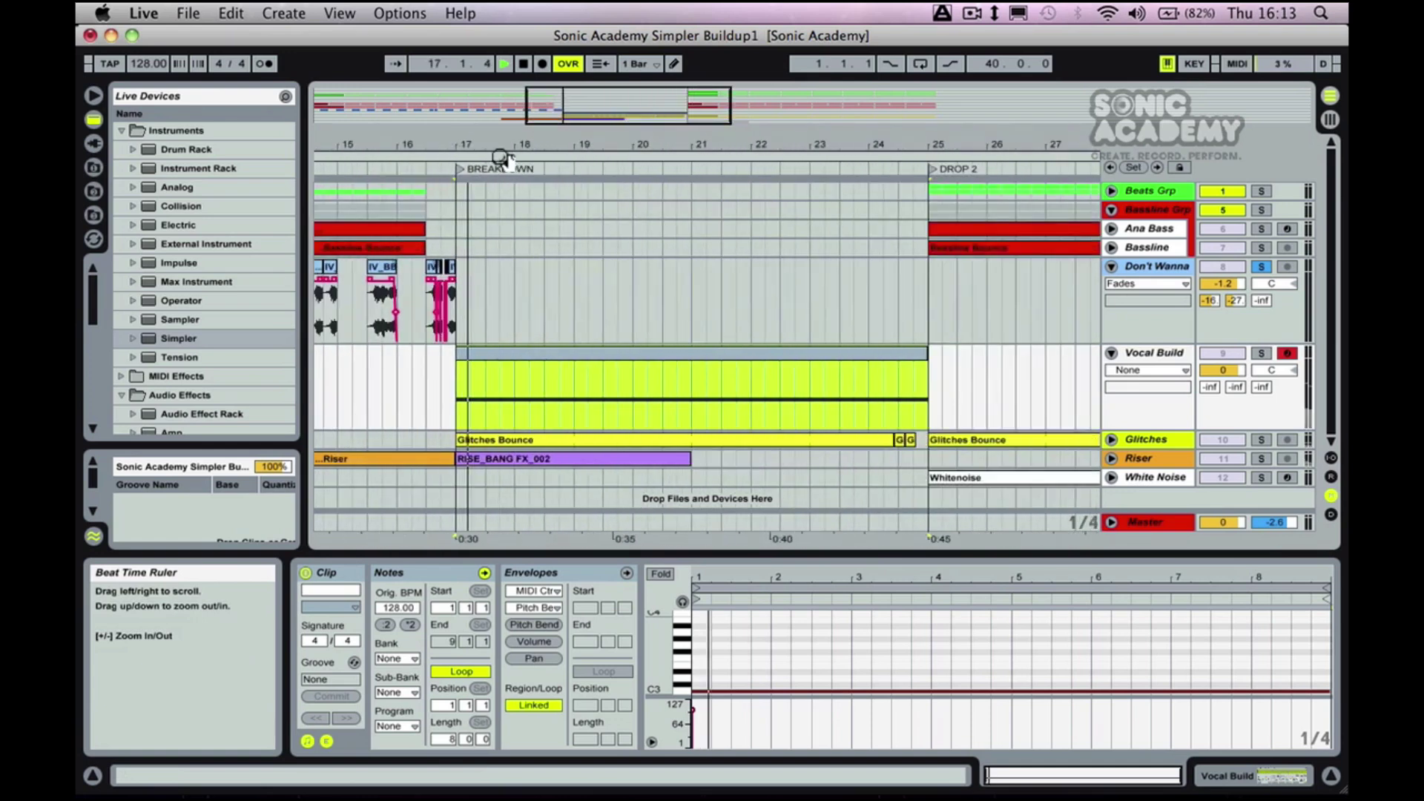
{"action": "key", "text": "space"}
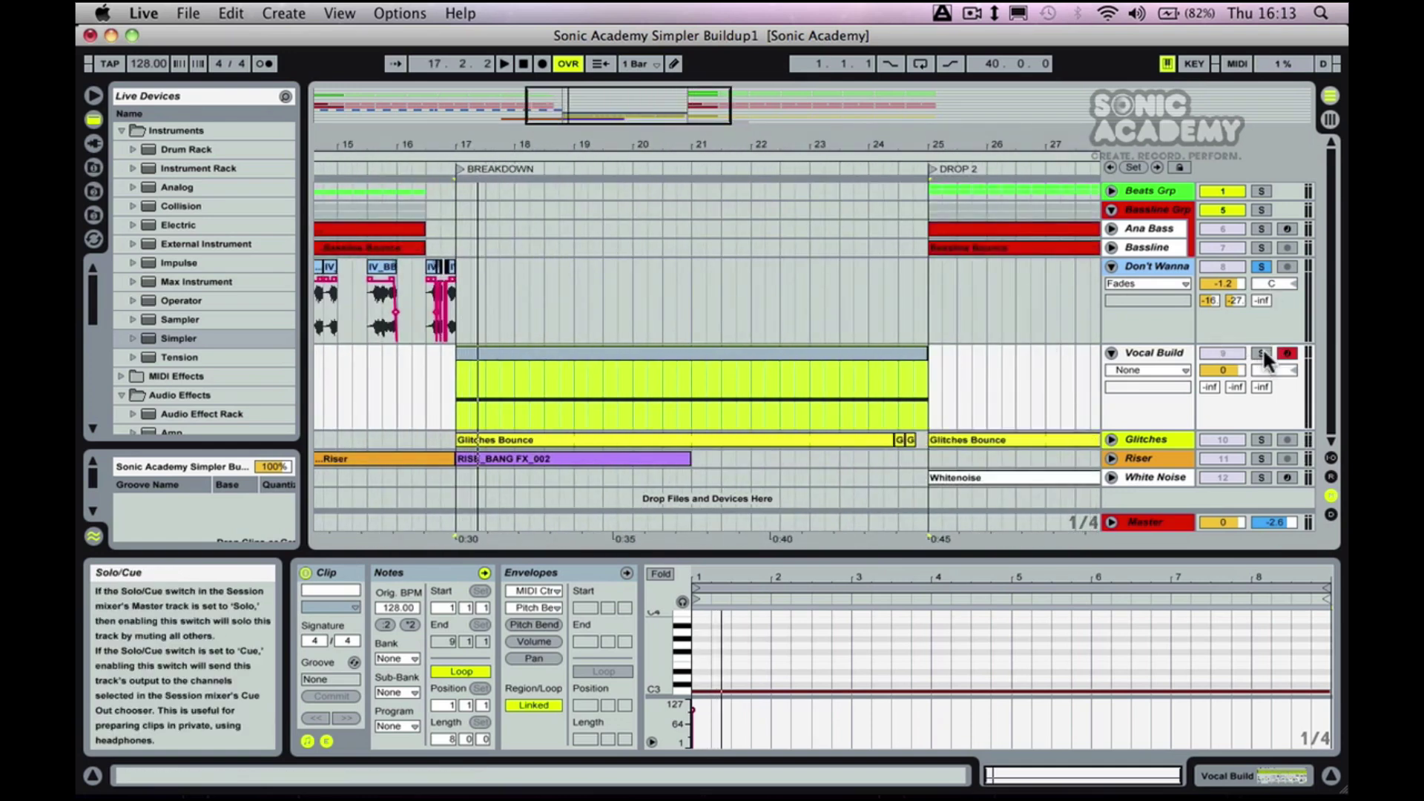
{"action": "left_click", "coordinate": [1262, 348]}
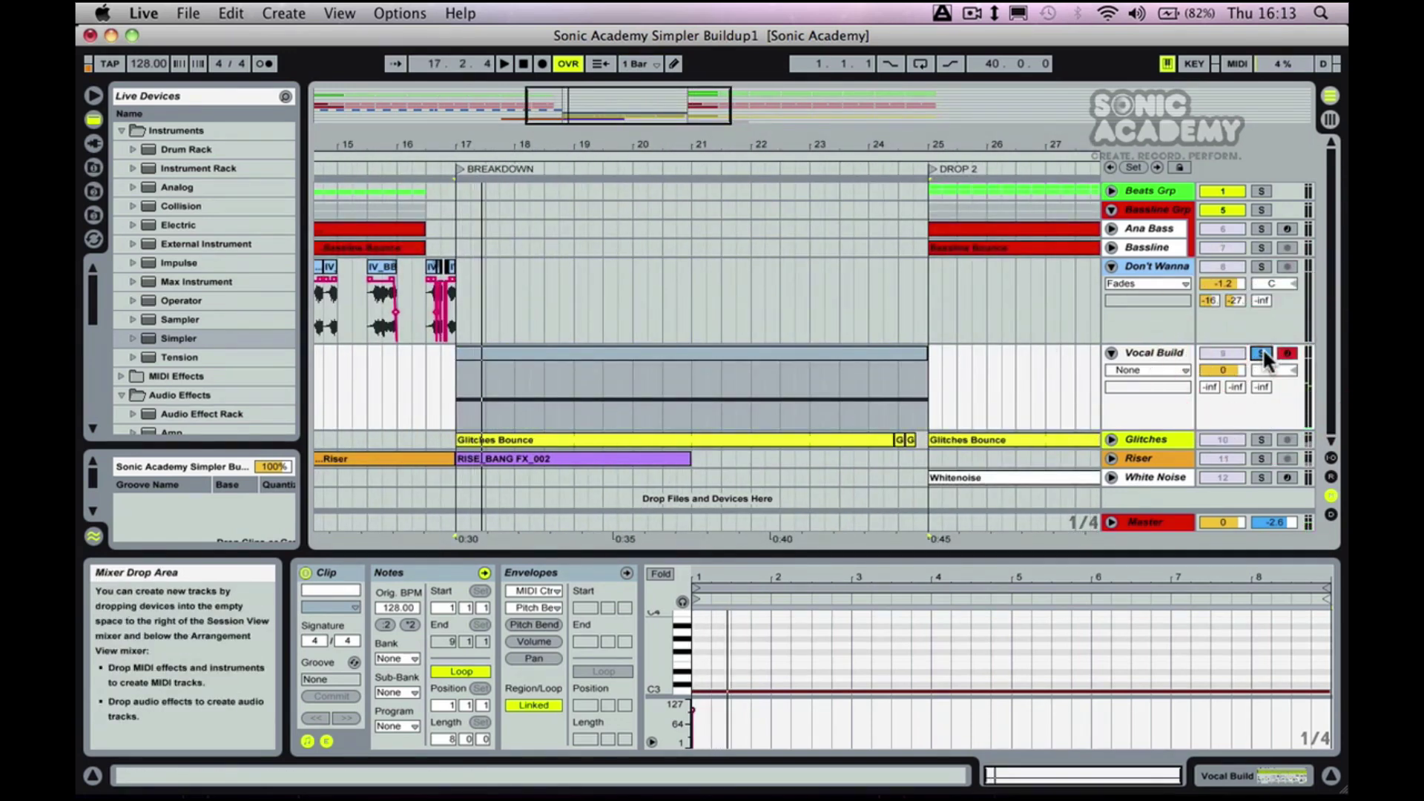
{"action": "key", "text": "space"}
{"action": "key", "text": "space"}
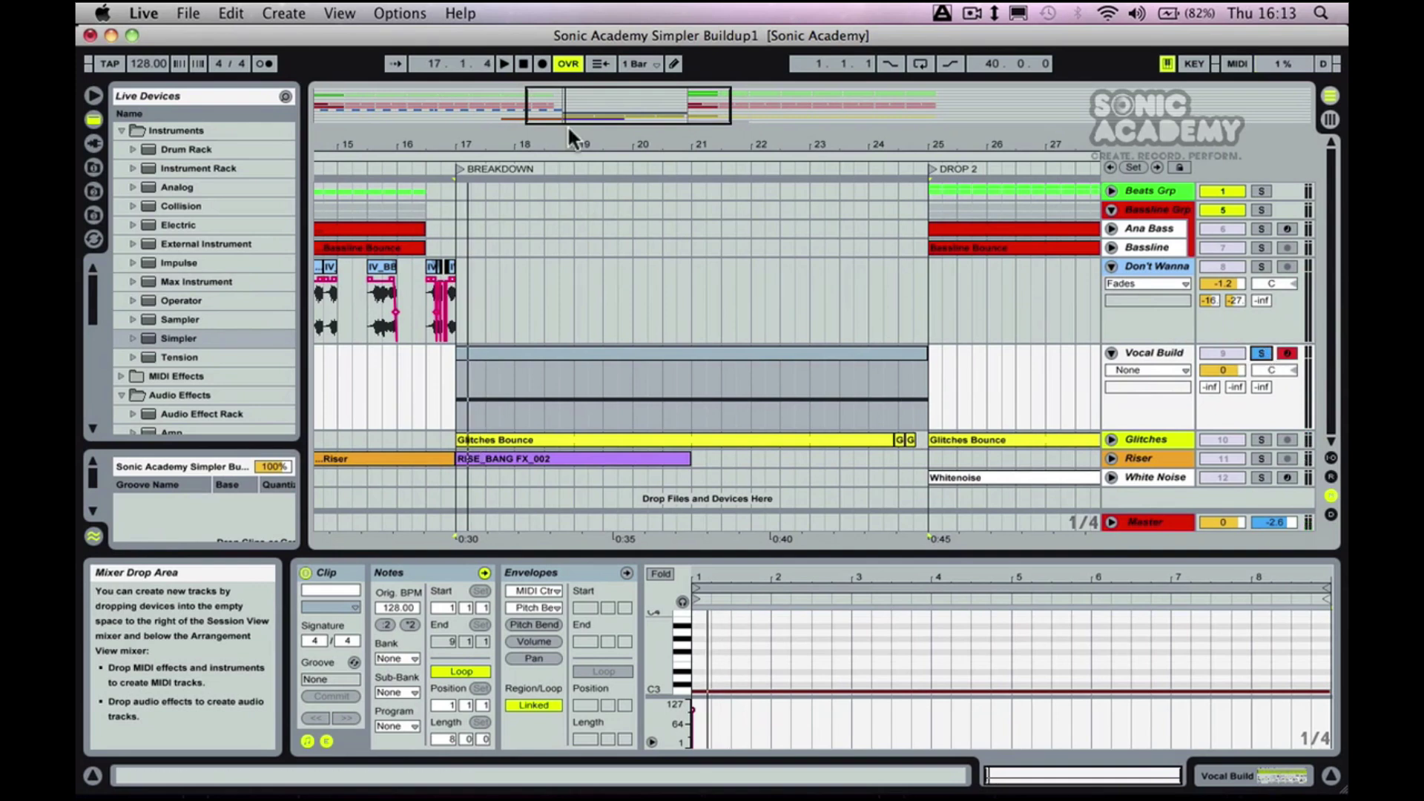
{"action": "left_click_drag", "start_coordinate": [577, 140], "coordinate": [487, 140]}
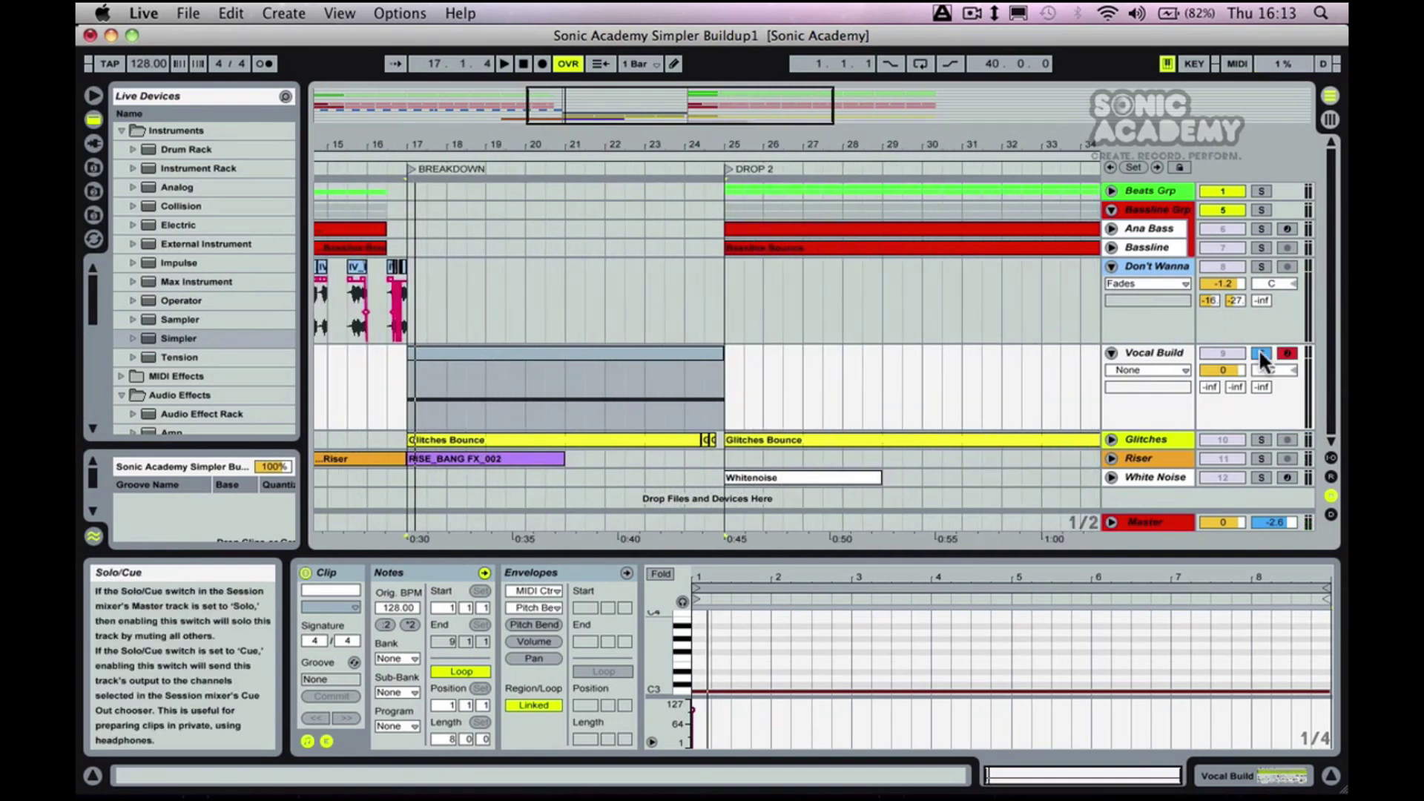
Turn off solo on the Vocal Build track and enable Loop in its Simpler.
{"action": "left_click", "coordinate": [1259, 351]}
{"action": "double_click", "coordinate": [1146, 352]}
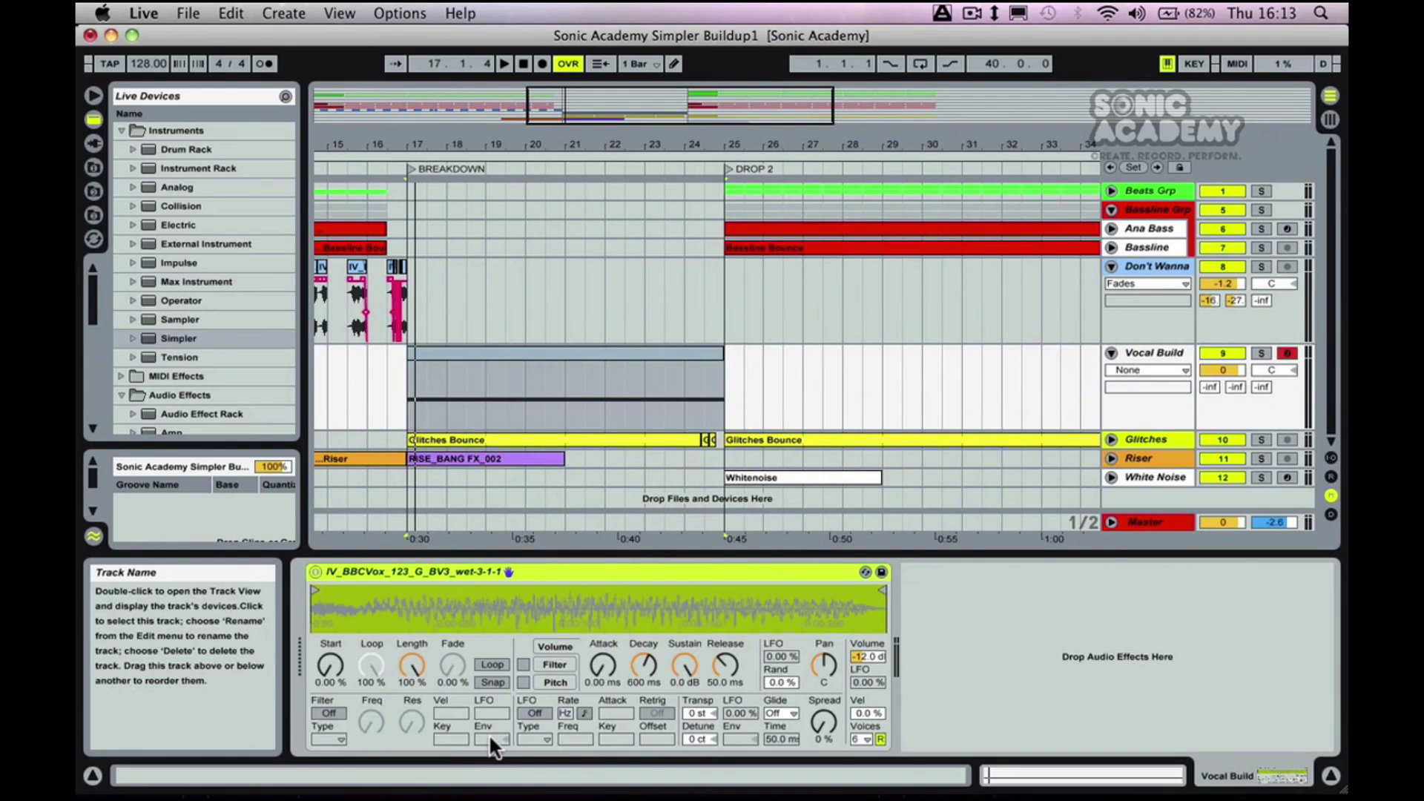
{"action": "left_click", "coordinate": [491, 658]}
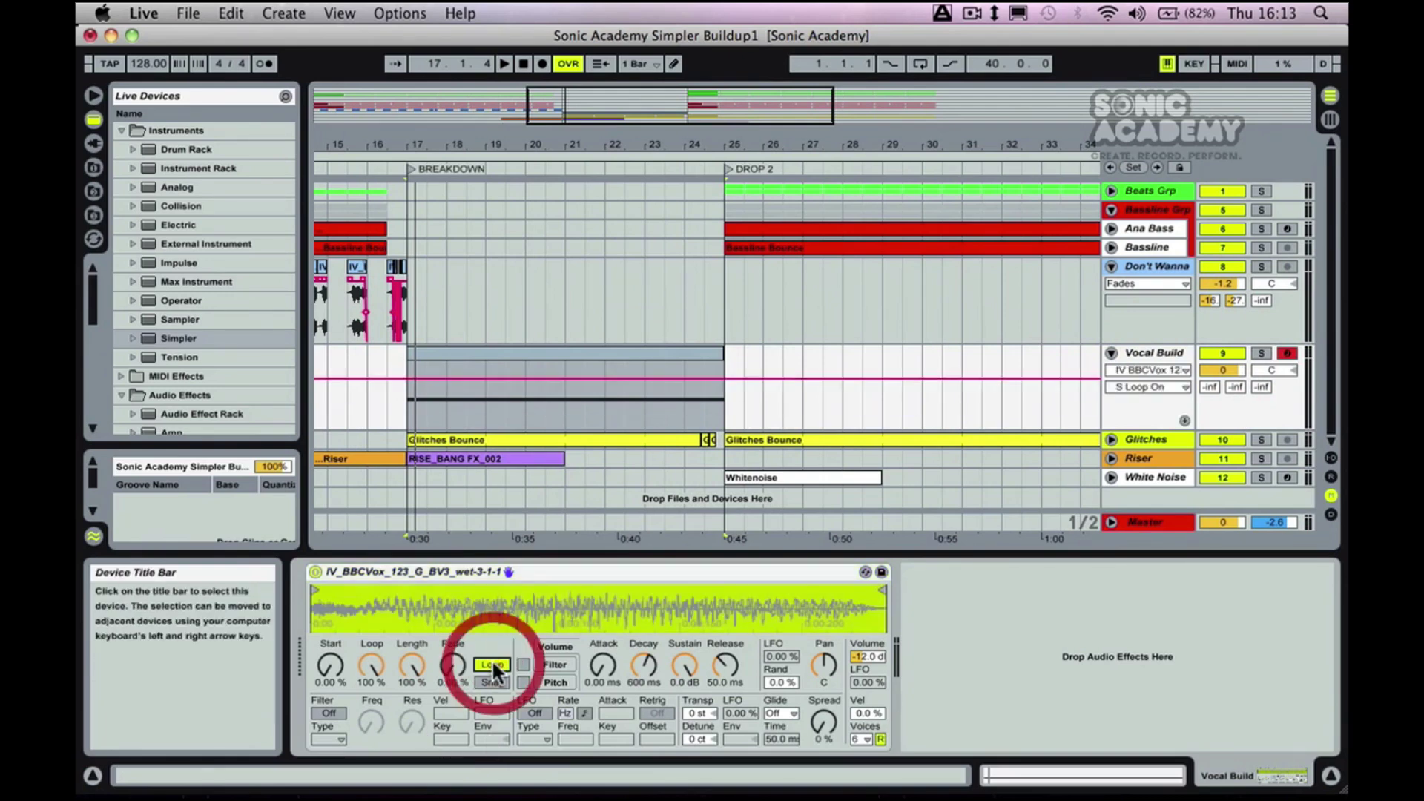
Turn on the metronome and play the breakdown from bar 17 with the looped vocal sample.
{"action": "left_click_drag", "start_coordinate": [403, 143], "coordinate": [401, 595]}
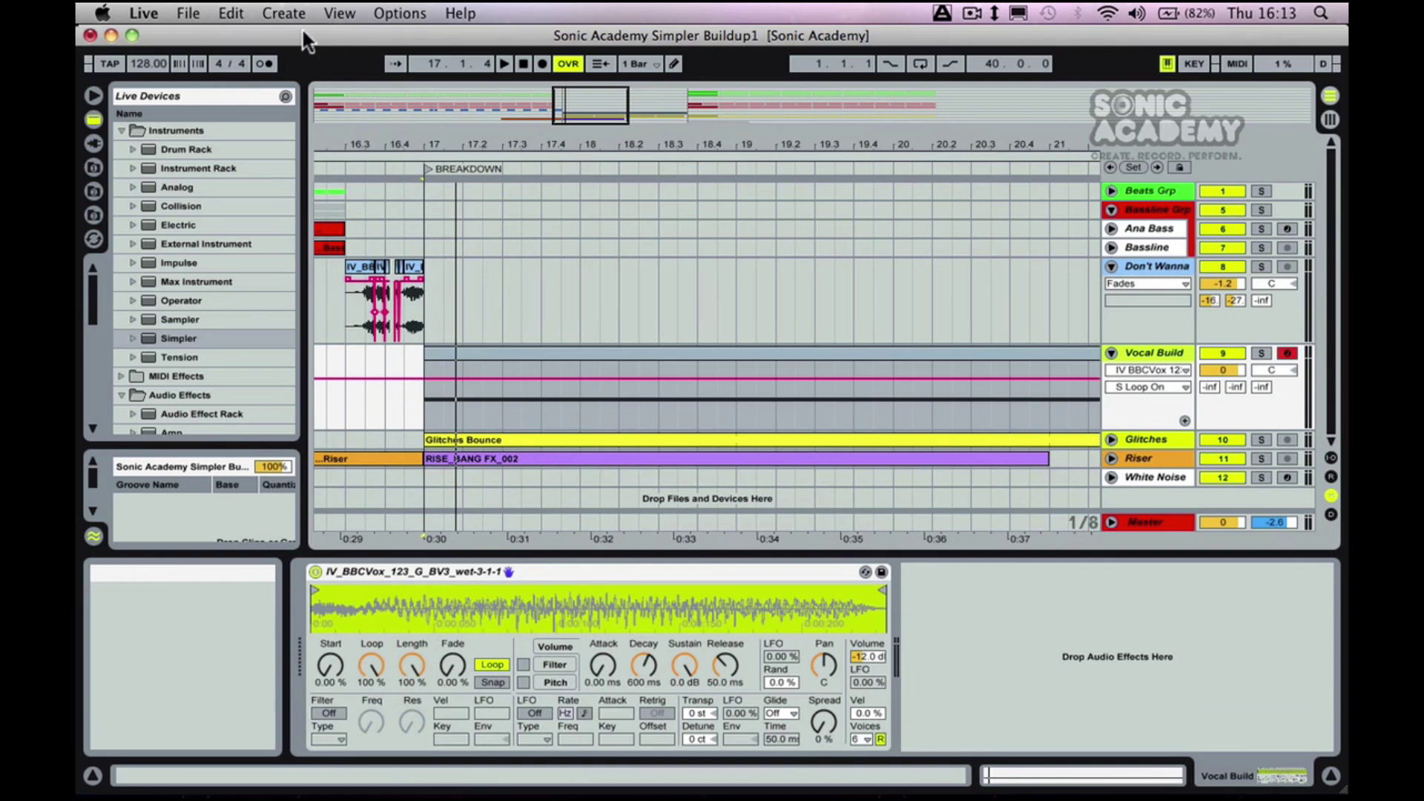
{"action": "left_click", "coordinate": [270, 66]}
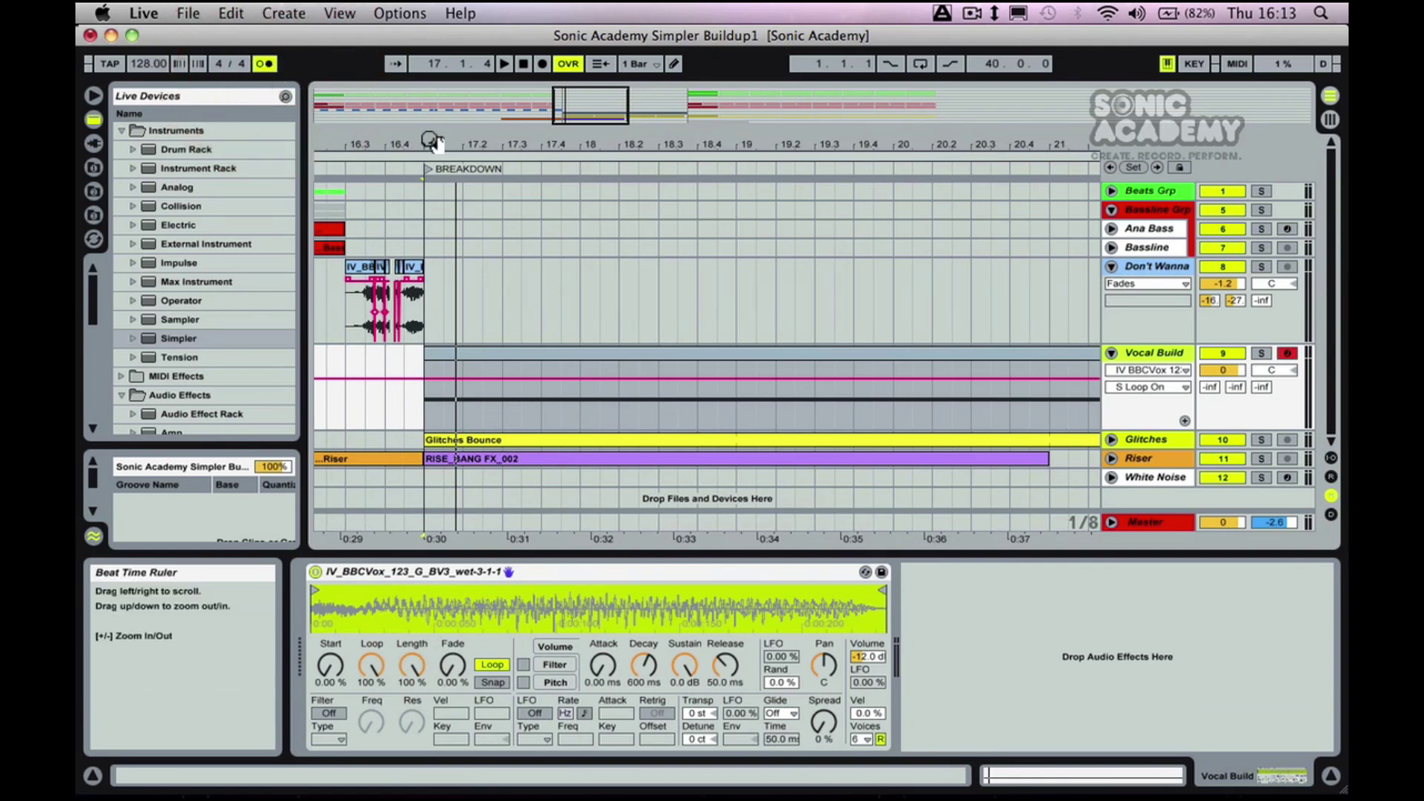
{"action": "key", "text": "space"}
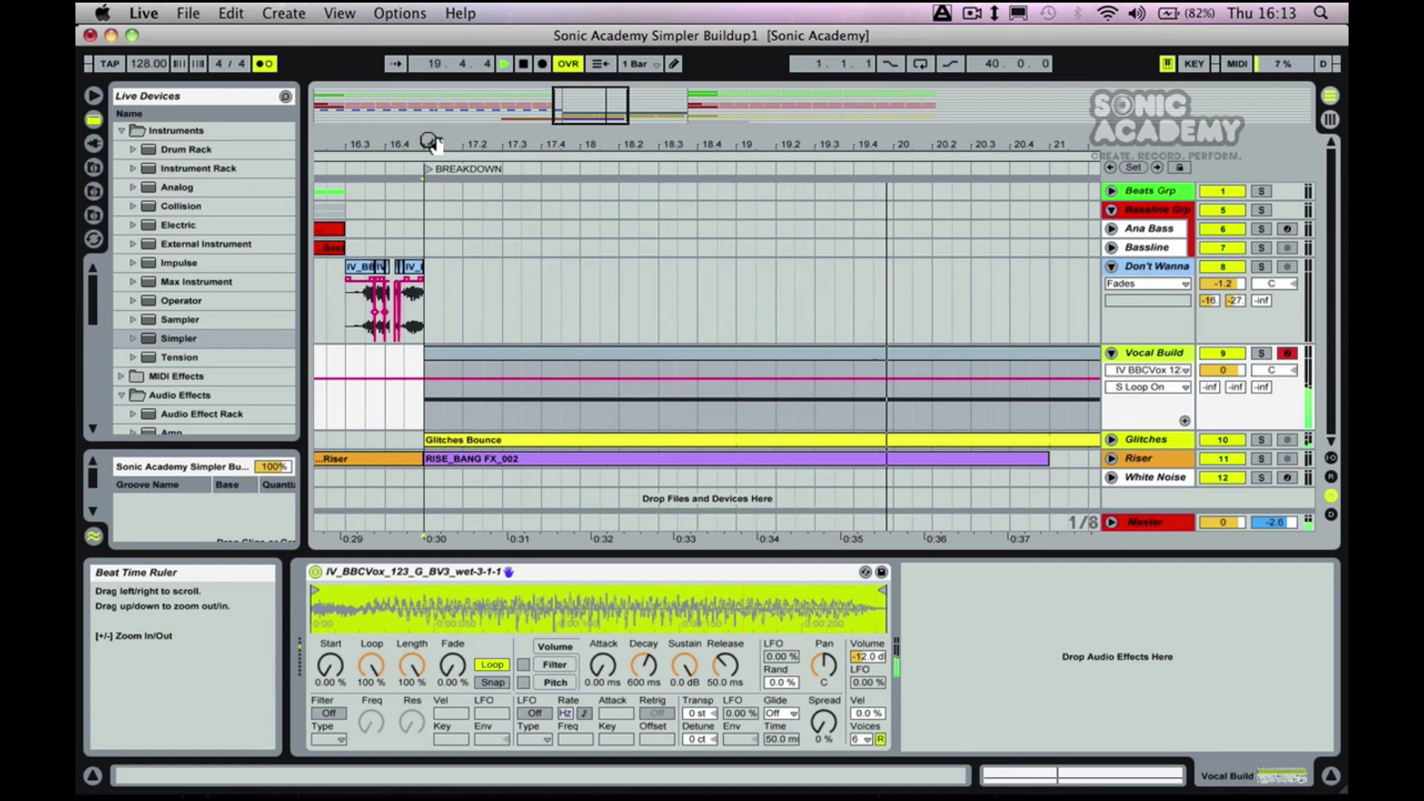
{"action": "key", "text": "space"}
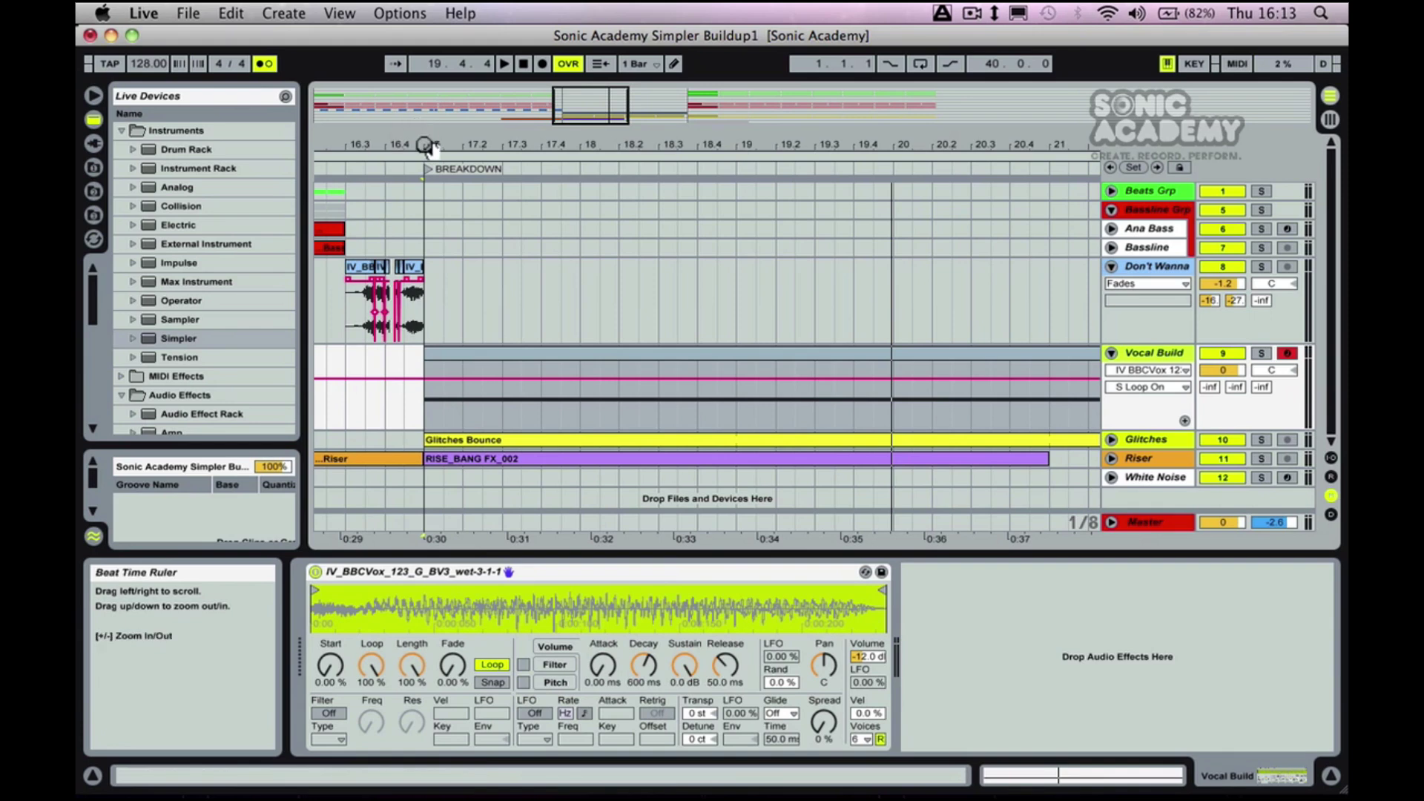
{"action": "left_click_drag", "start_coordinate": [427, 147], "coordinate": [427, 100]}
{"action": "left_click_drag", "start_coordinate": [352, 147], "coordinate": [411, 159]}
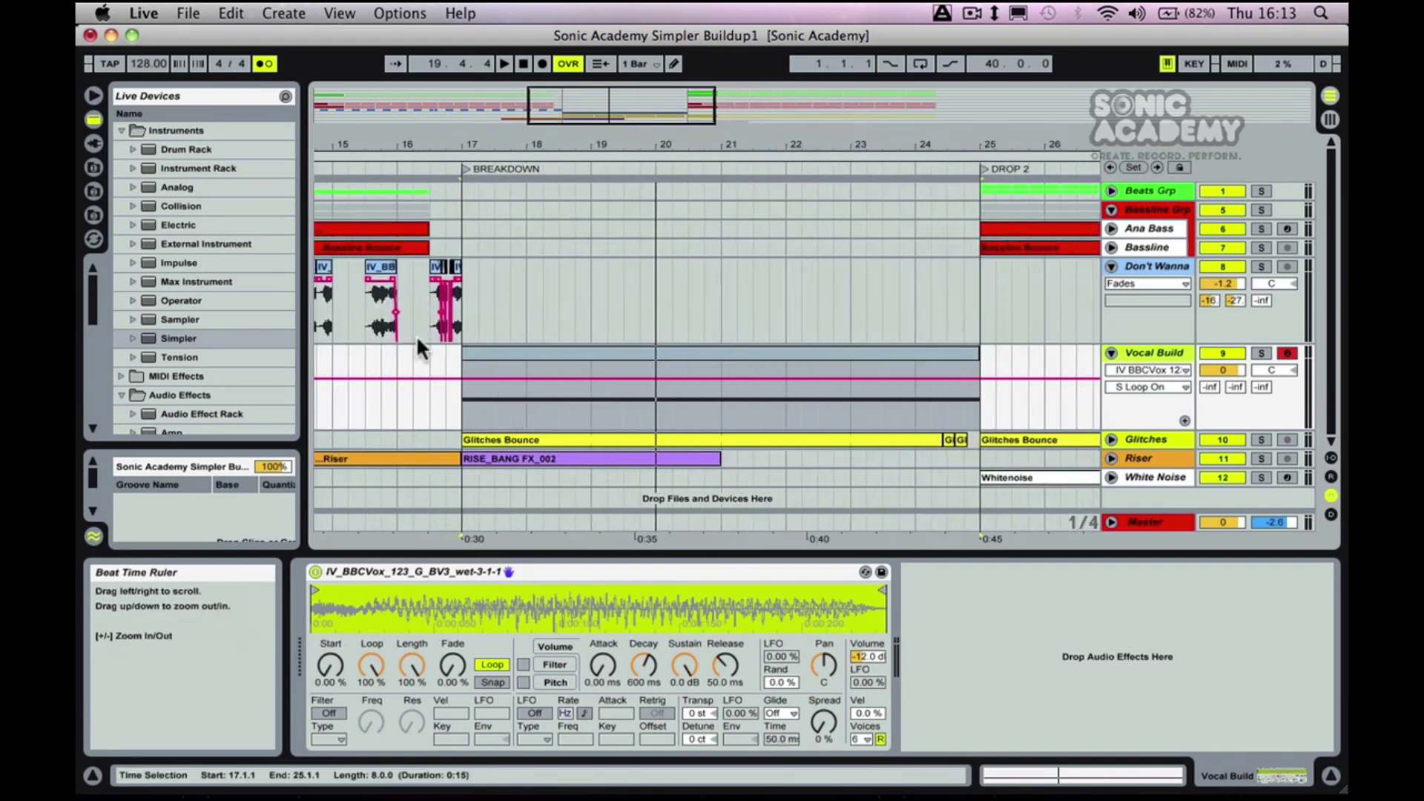
Play the transition into the breakdown from bar 16.3 and turn off the metronome.
{"action": "left_click", "coordinate": [434, 353]}
{"action": "left_click_drag", "start_coordinate": [433, 348], "coordinate": [487, 372]}
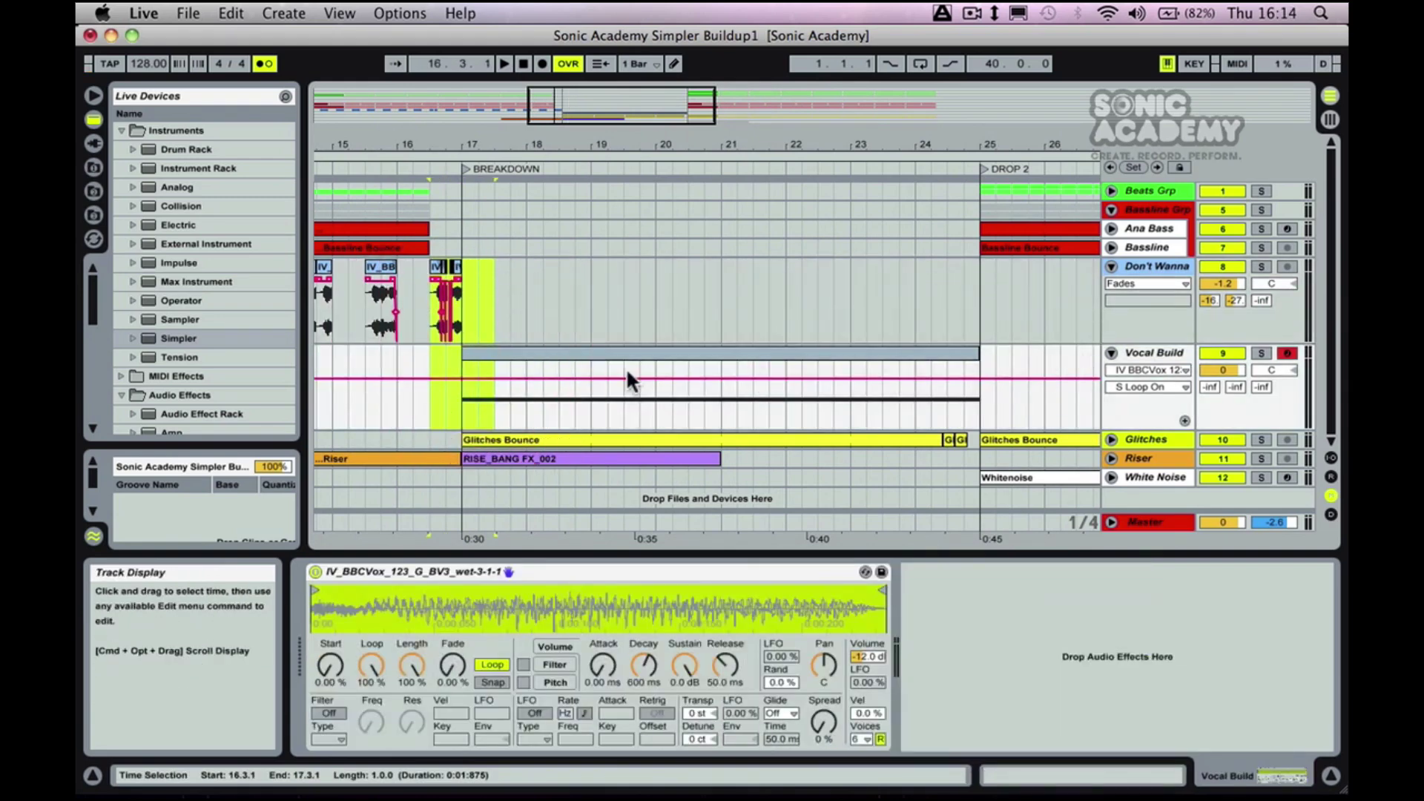
{"action": "left_click", "coordinate": [422, 355]}
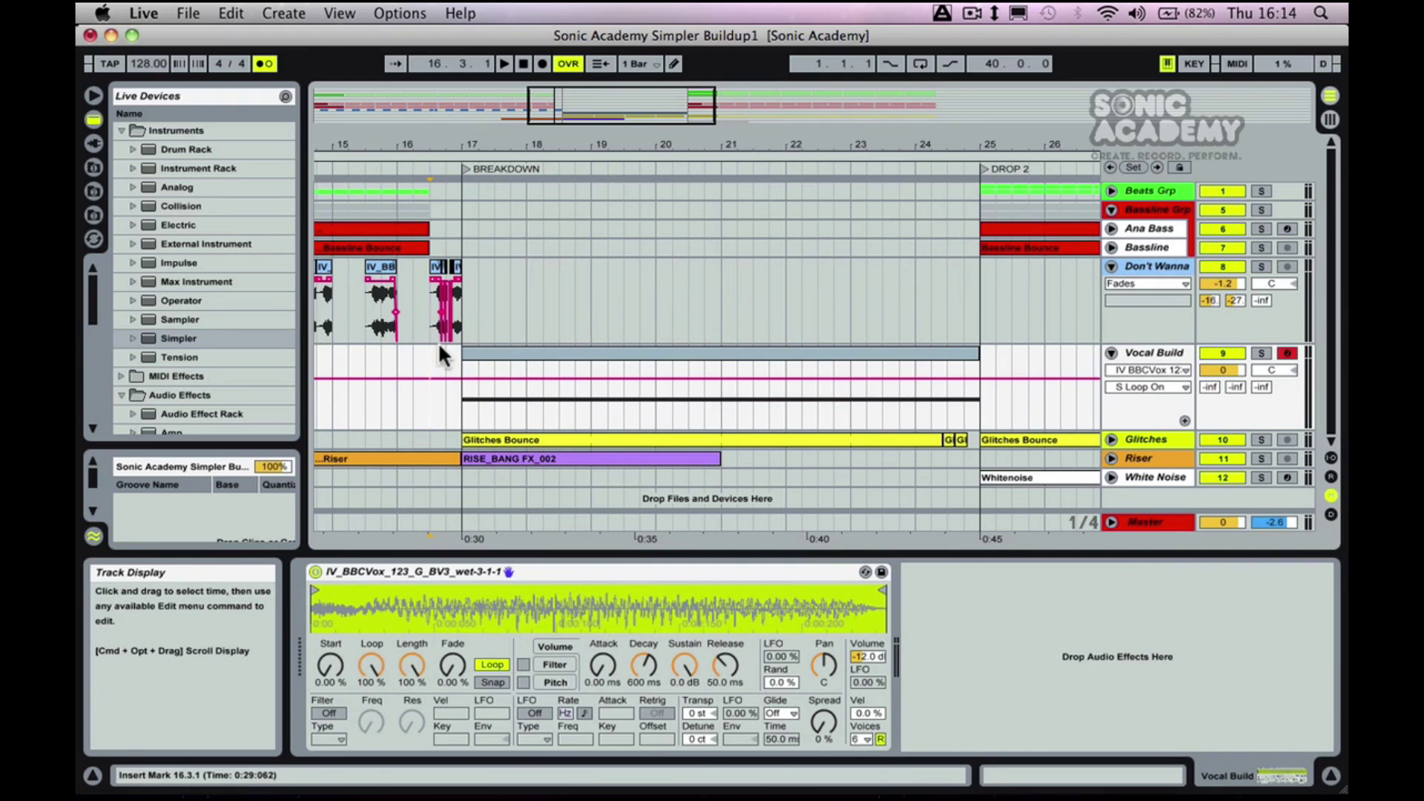
{"action": "key", "text": "space"}
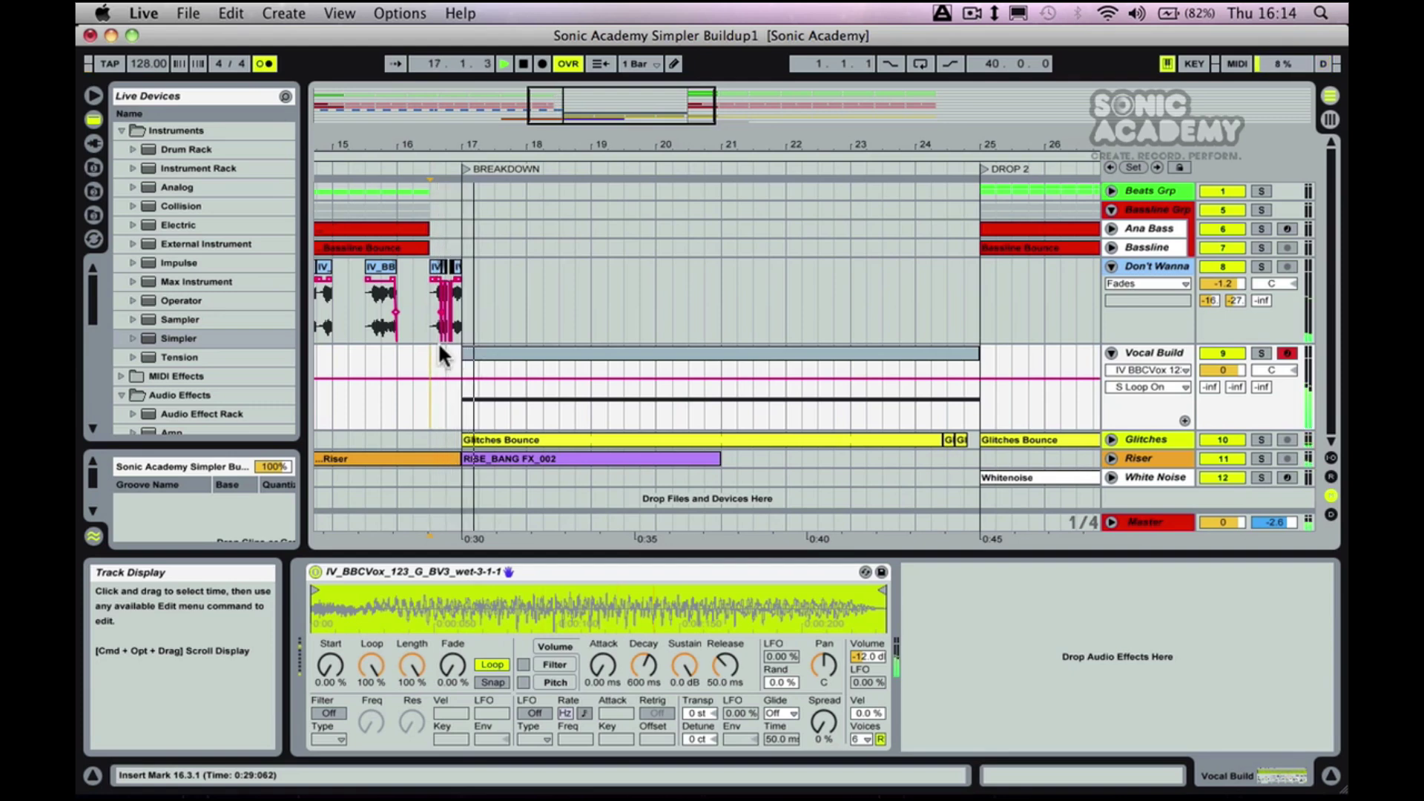
{"action": "left_click", "coordinate": [264, 64]}
{"action": "key", "text": "space"}
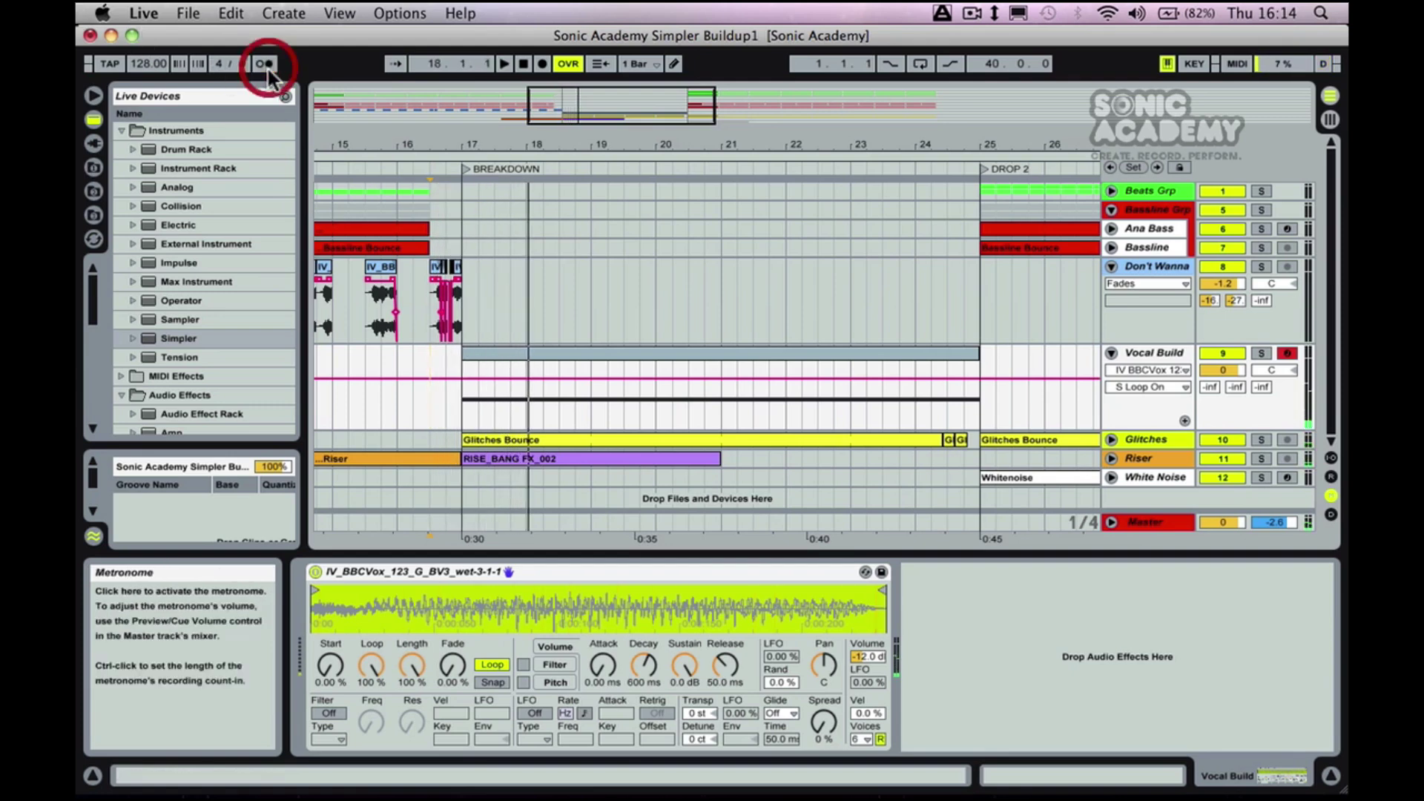
Add an EQ Eight after the Simpler on the Vocal Build track.
{"action": "scroll", "coordinate": [182, 331], "scroll_direction": "down", "scroll_amount": 12}
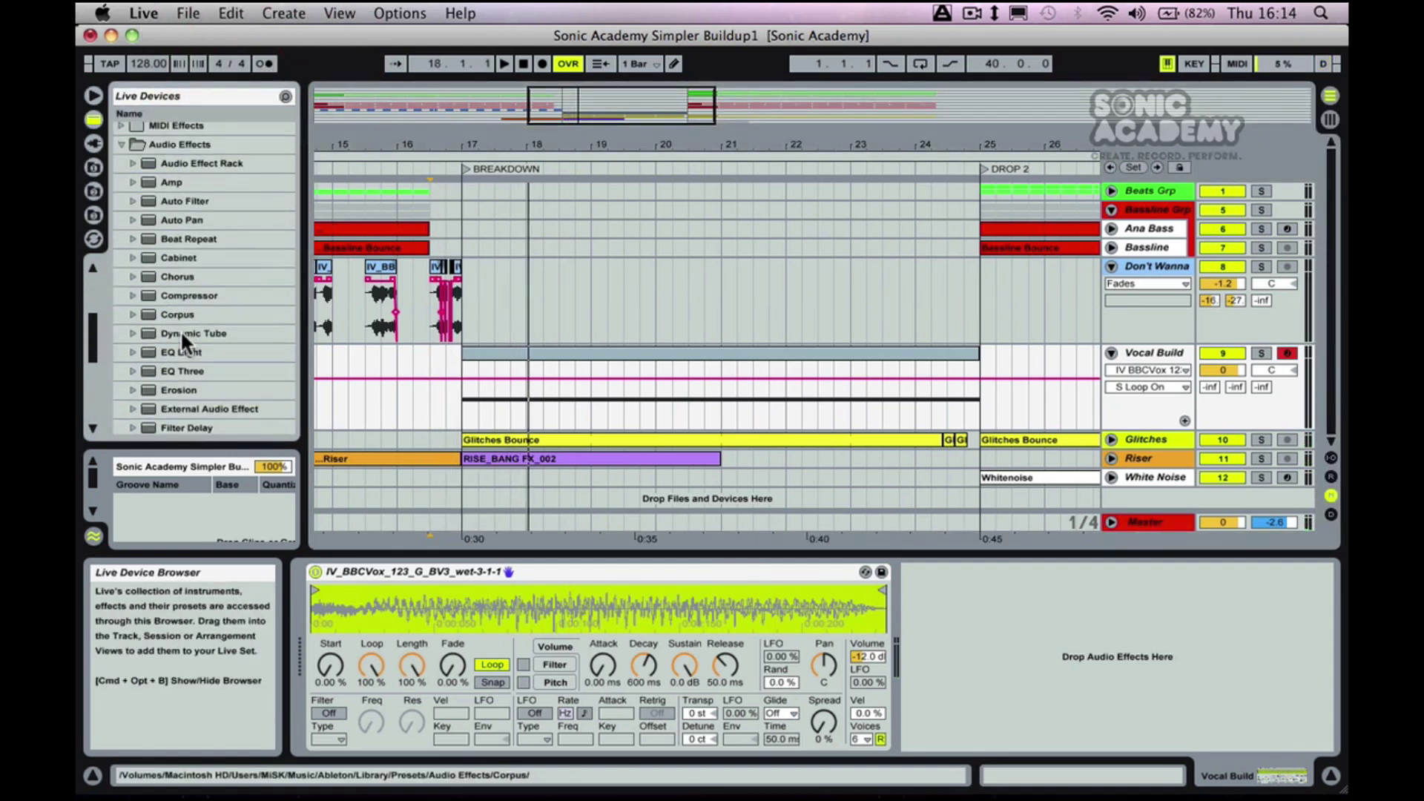
{"action": "left_click", "coordinate": [180, 335]}
{"action": "left_click_drag", "start_coordinate": [178, 333], "coordinate": [480, 371]}
Copy the EQ Eight and Phaser from the Don't Wanna track onto Vocal Build and delete the redundant flat EQ Eight.
{"action": "left_click", "coordinate": [1139, 264]}
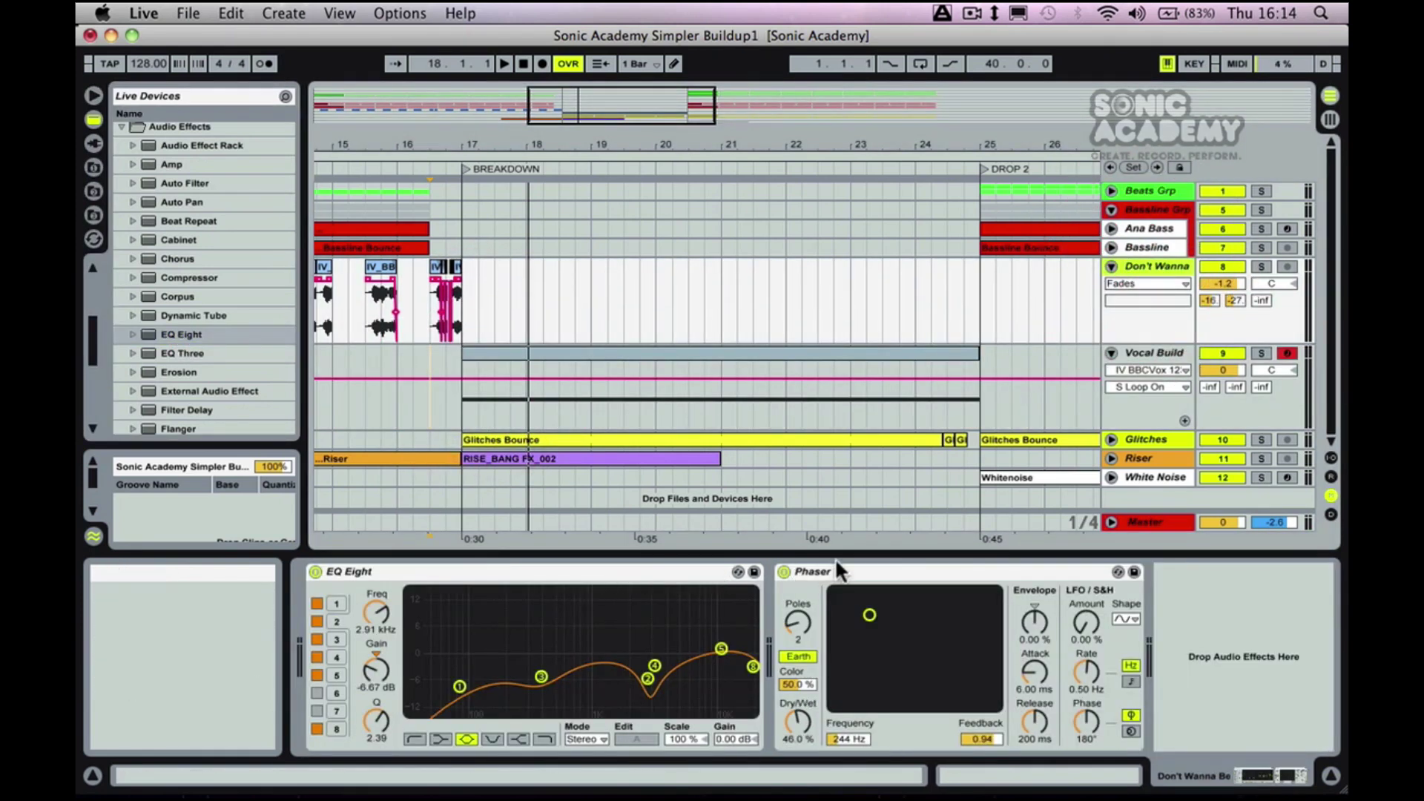
{"action": "left_click", "coordinate": [860, 580]}
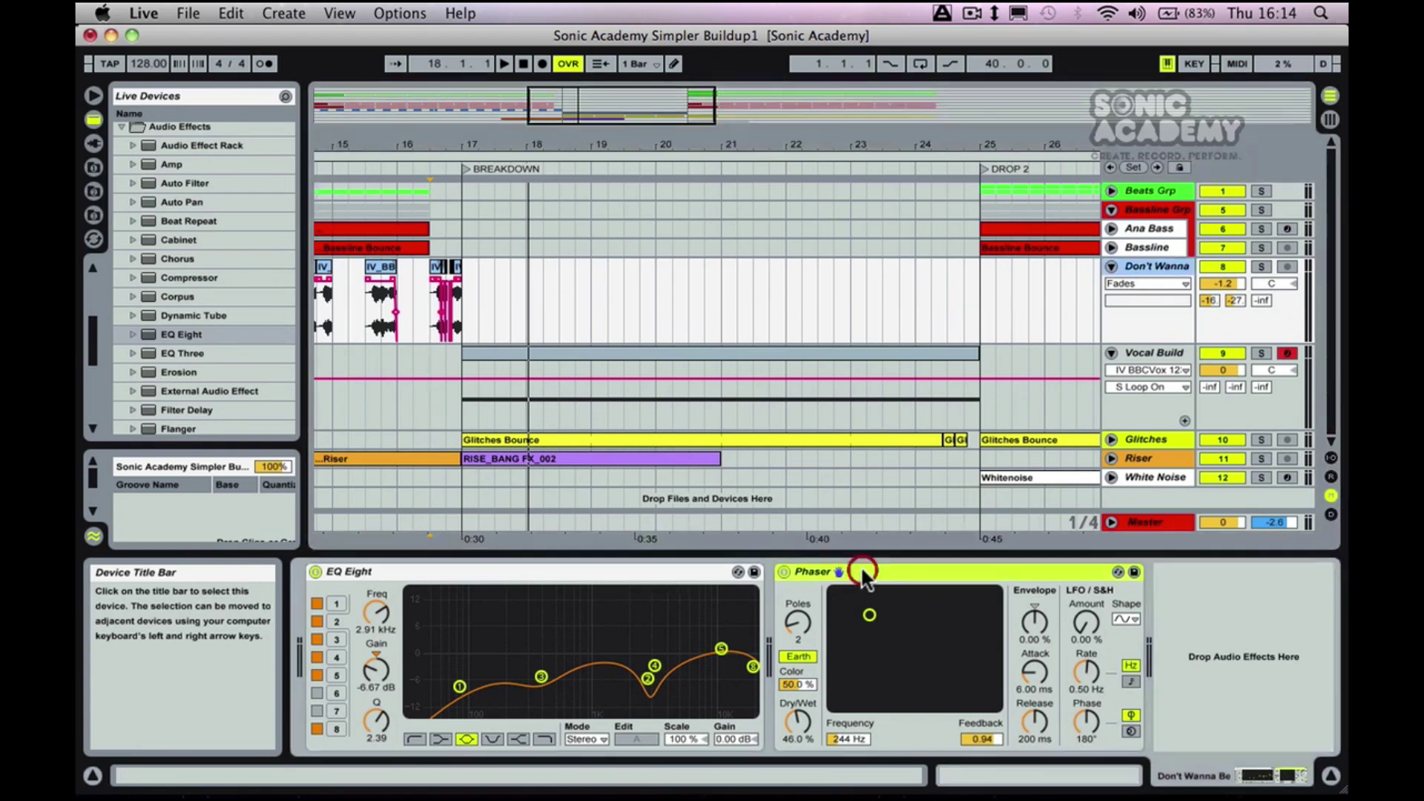
{"action": "left_click", "coordinate": [672, 578], "text": "shift"}
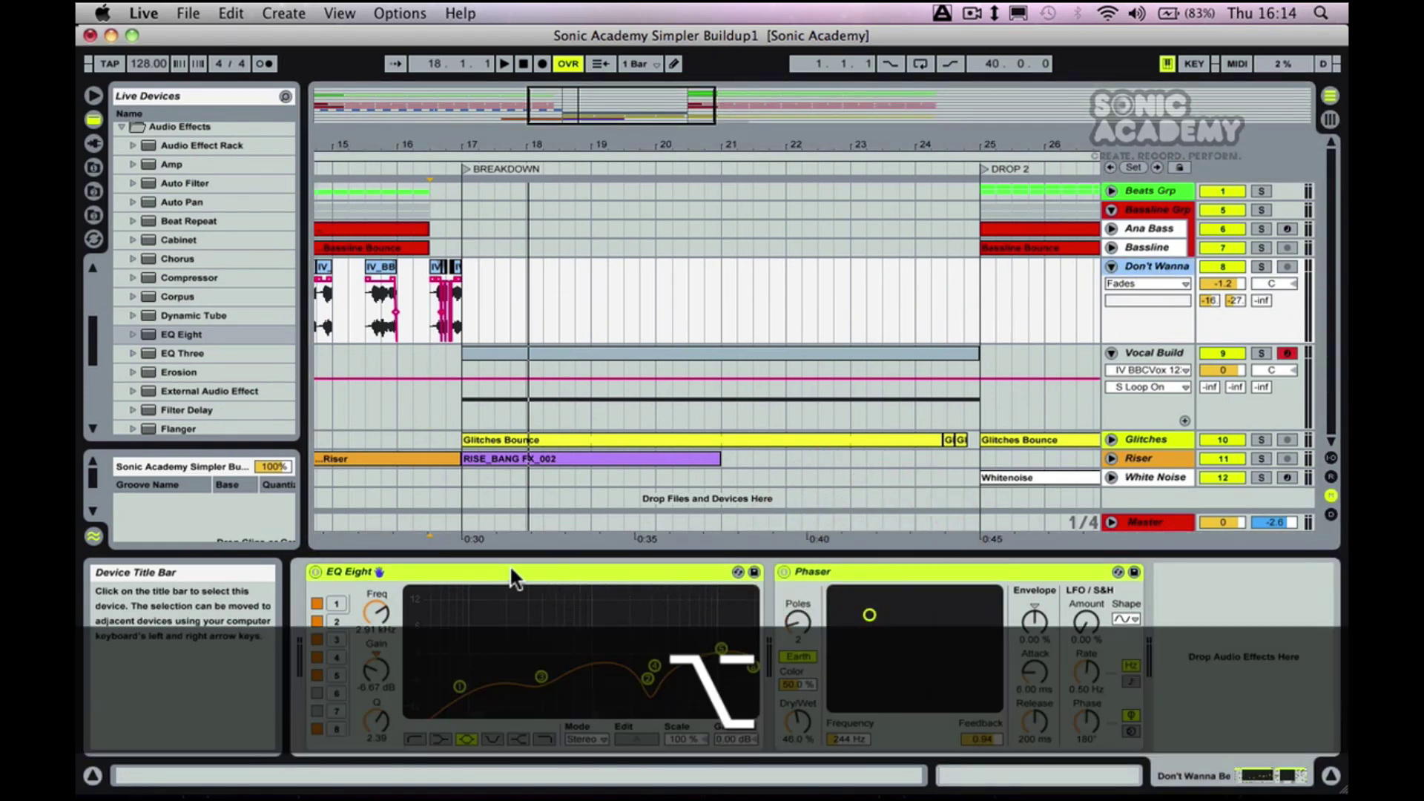
{"action": "left_click_drag", "start_coordinate": [509, 571], "coordinate": [1135, 361]}
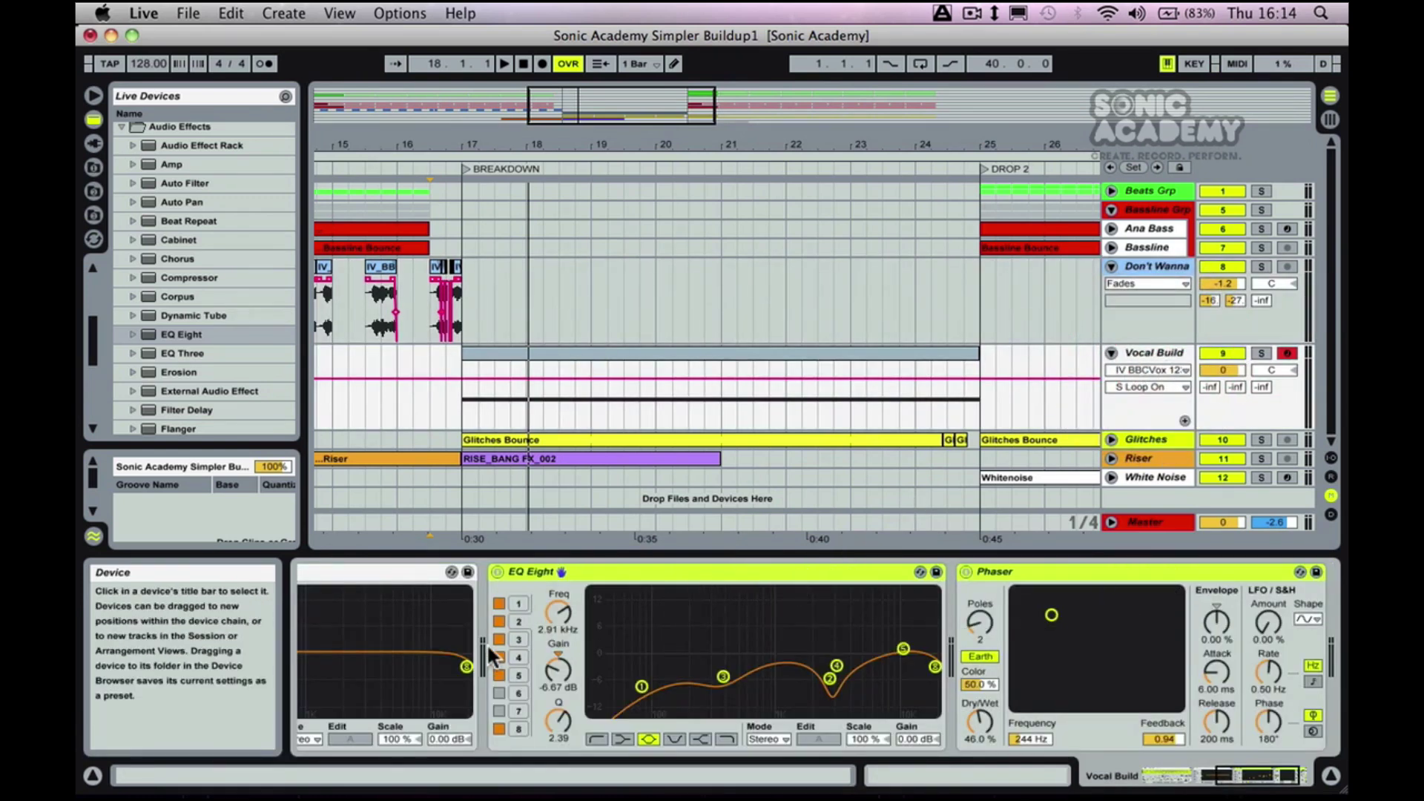
{"action": "left_click", "coordinate": [356, 571]}
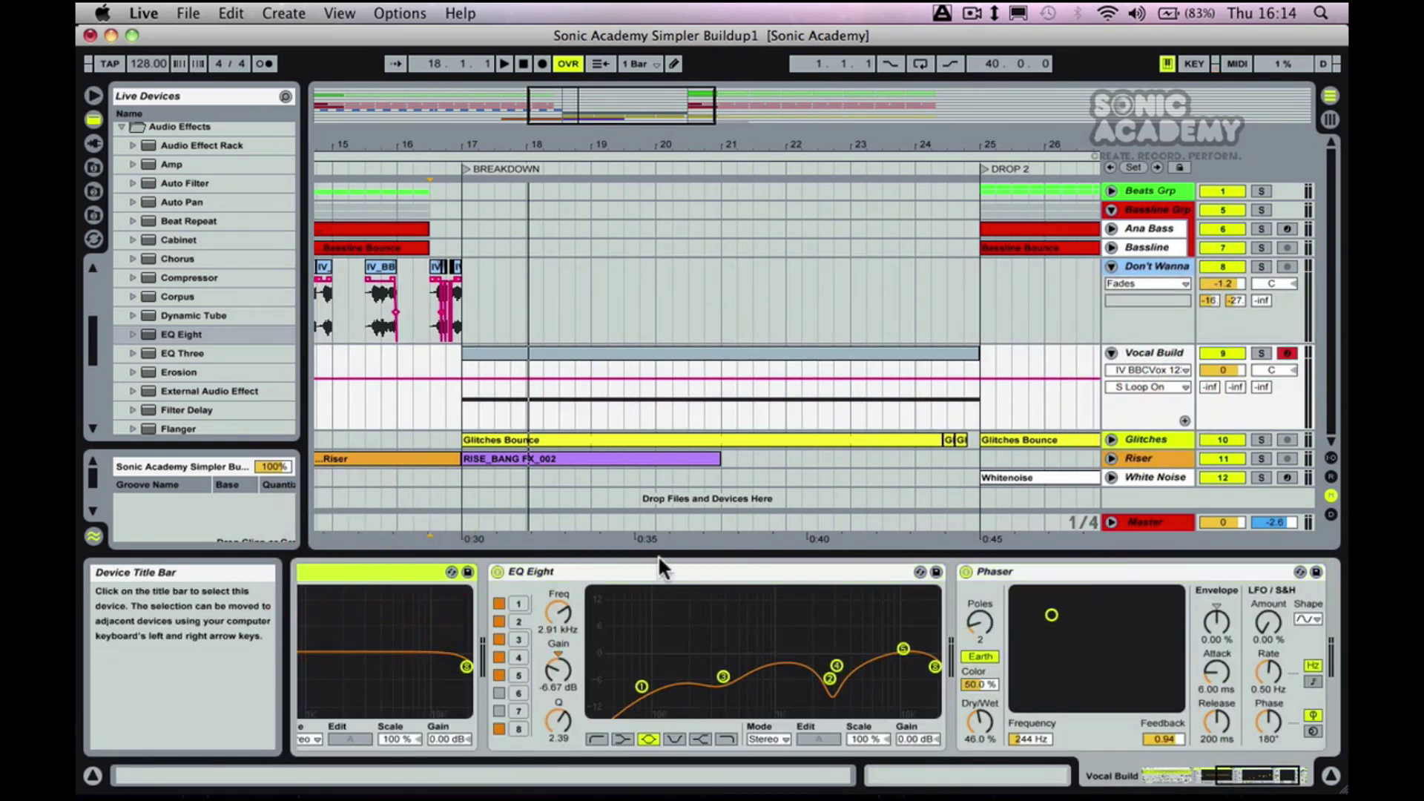
{"action": "key", "text": "Delete"}
Raise the EQ Eight output gain on Vocal Build to 3.75 dB, playing the start of the breakdown before and after.
{"action": "left_click", "coordinate": [399, 412]}
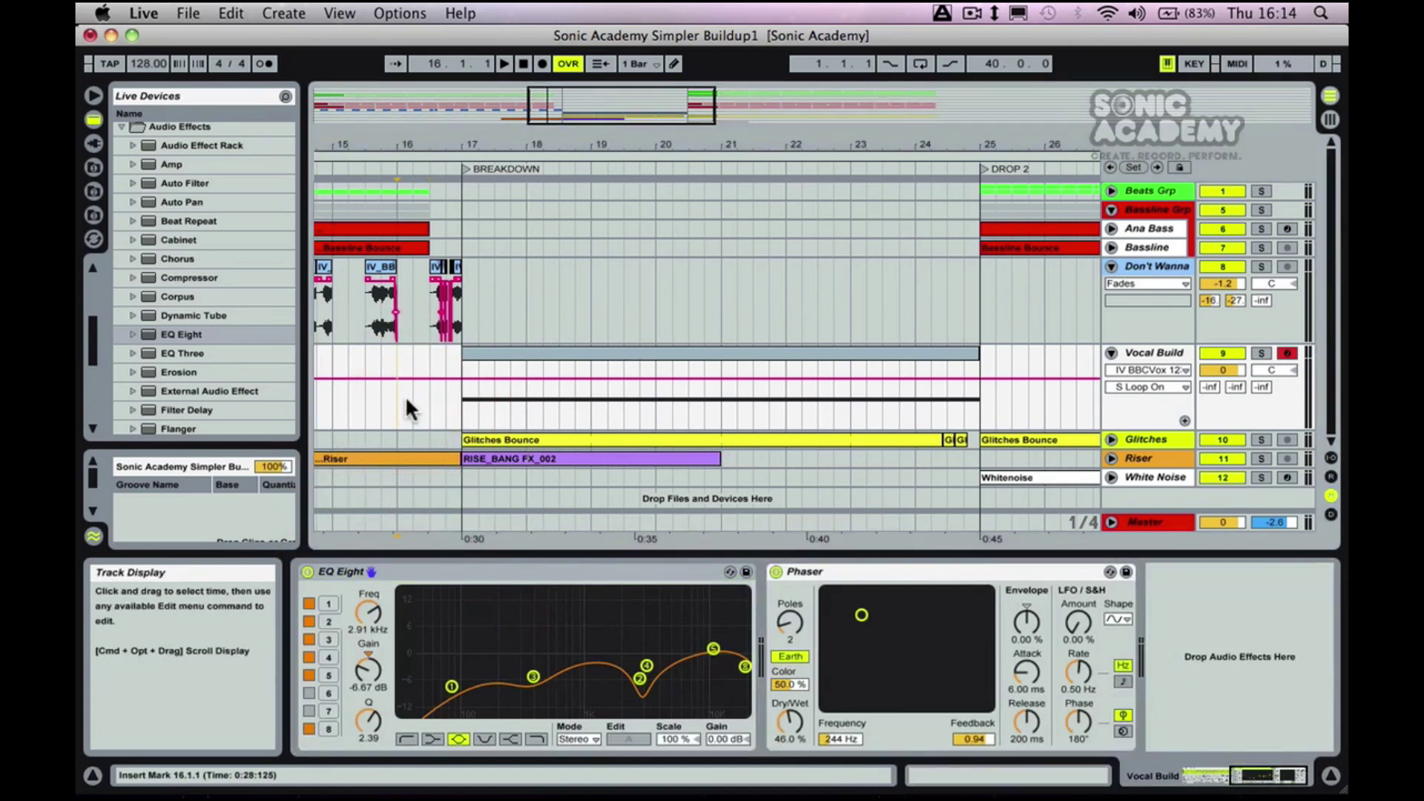
{"action": "key", "text": "space"}
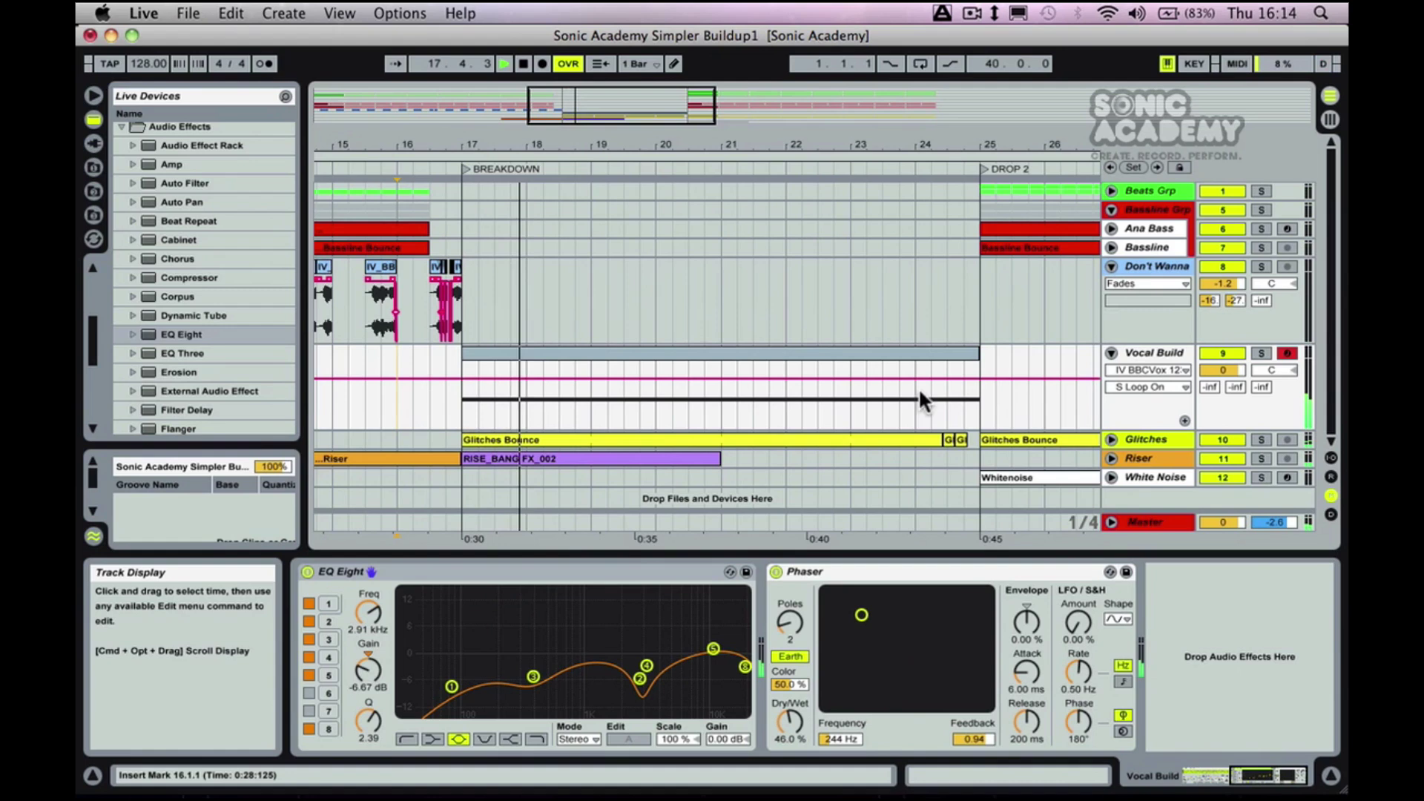
{"action": "key", "text": "space"}
{"action": "left_click_drag", "start_coordinate": [718, 732], "coordinate": [717, 716]}
{"action": "left_click", "coordinate": [425, 411]}
{"action": "key", "text": "space"}
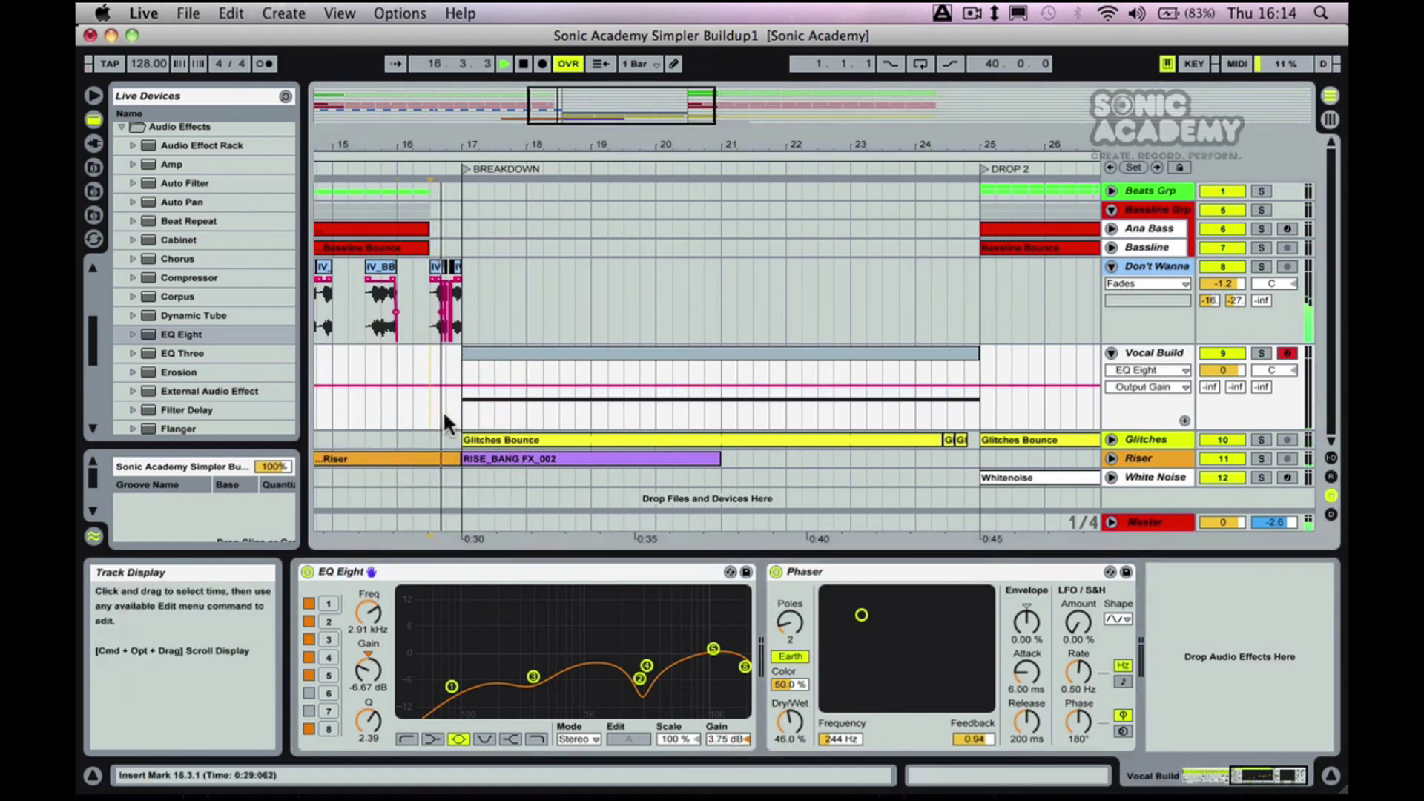
{"action": "key", "text": "space"}
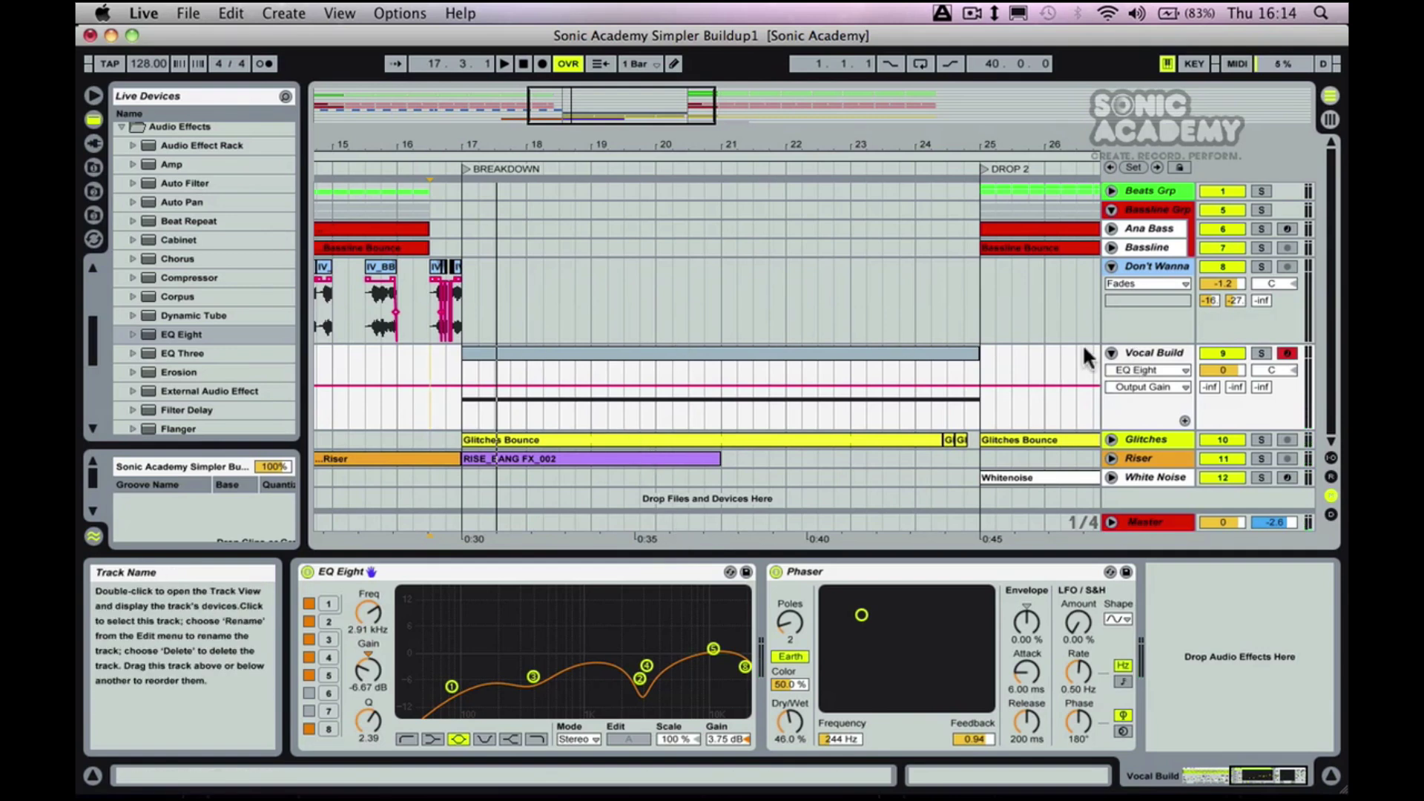
Show the automation lane for the Simpler's Length parameter on the Vocal Build track.
{"action": "left_click", "coordinate": [727, 355]}
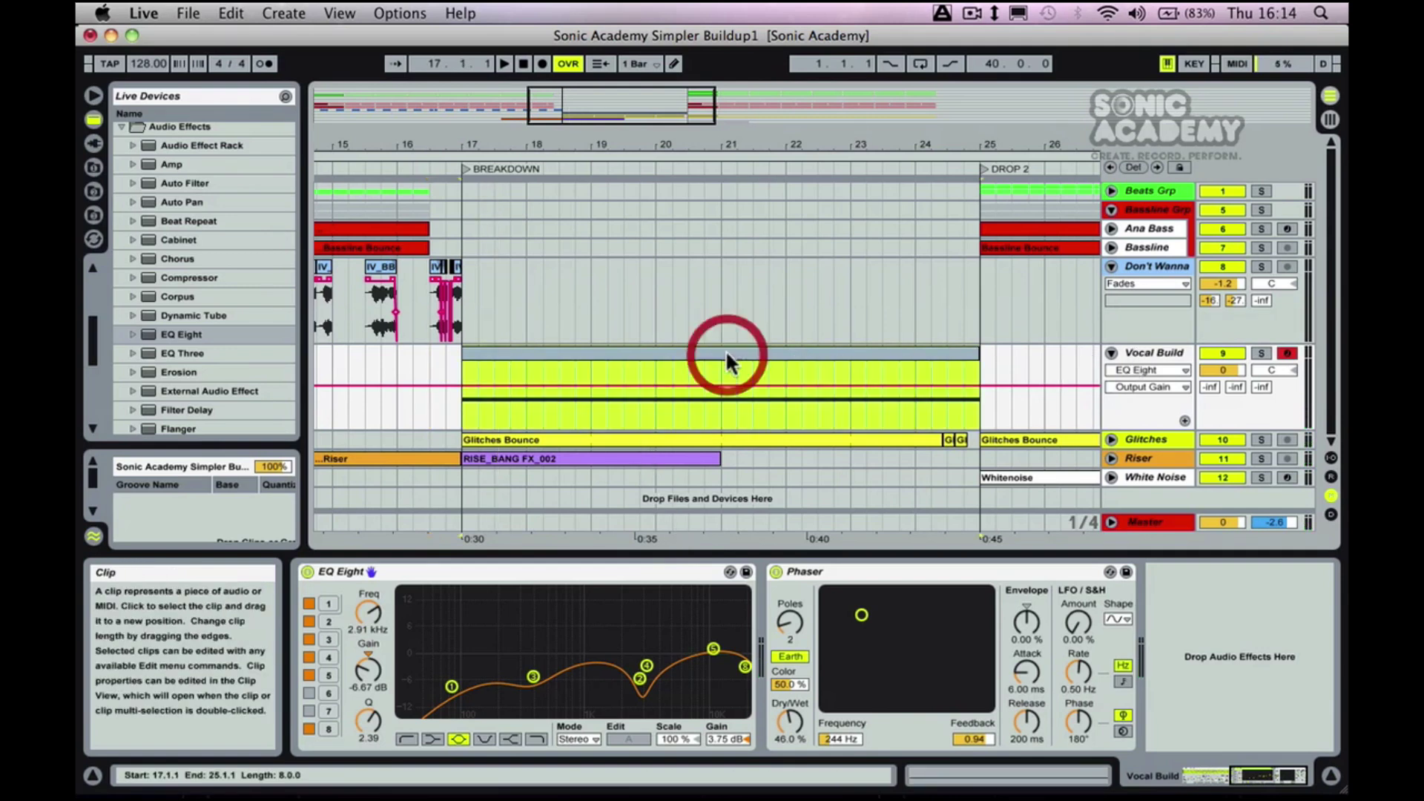
{"action": "left_click", "coordinate": [1163, 348]}
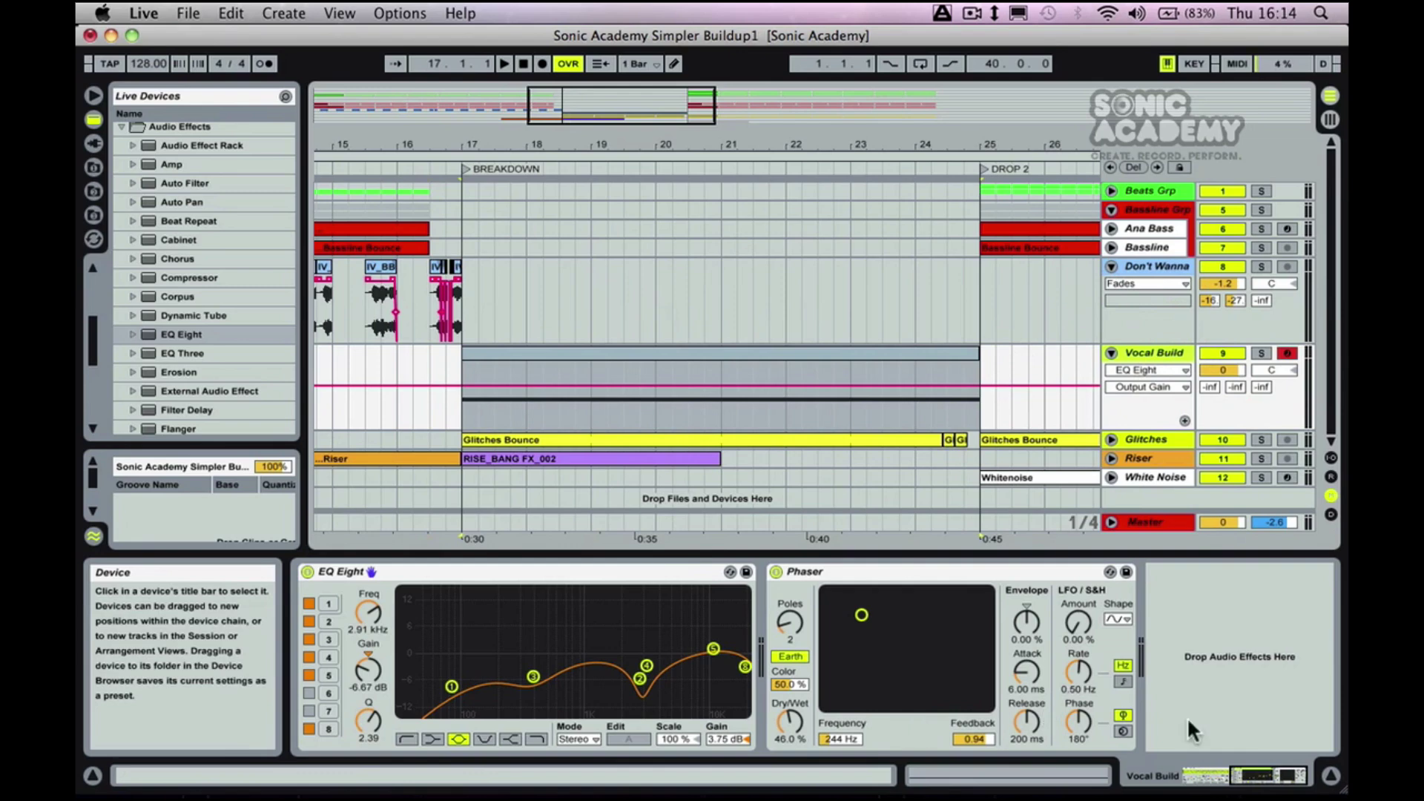
{"action": "left_click_drag", "start_coordinate": [1269, 777], "coordinate": [1192, 790]}
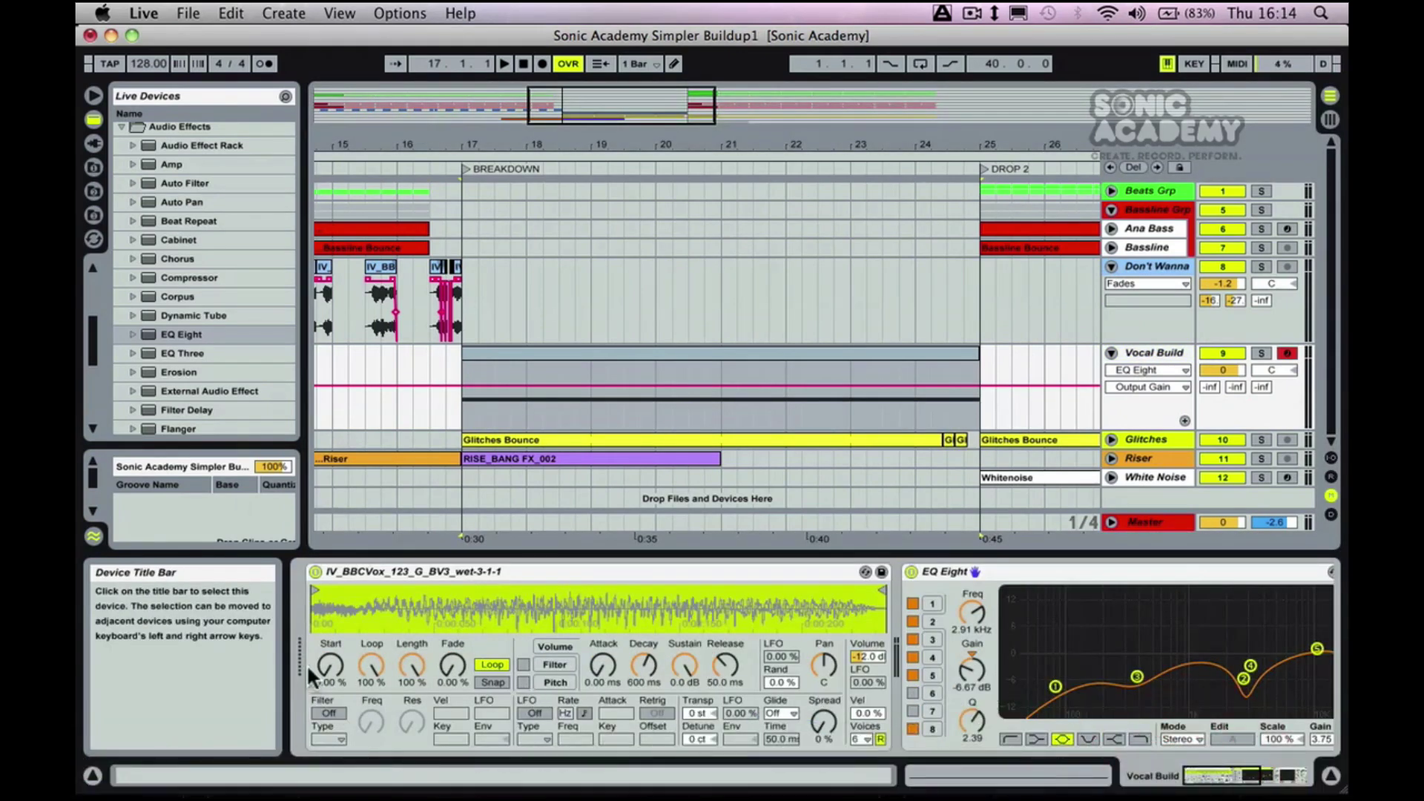
{"action": "left_click", "coordinate": [411, 661]}
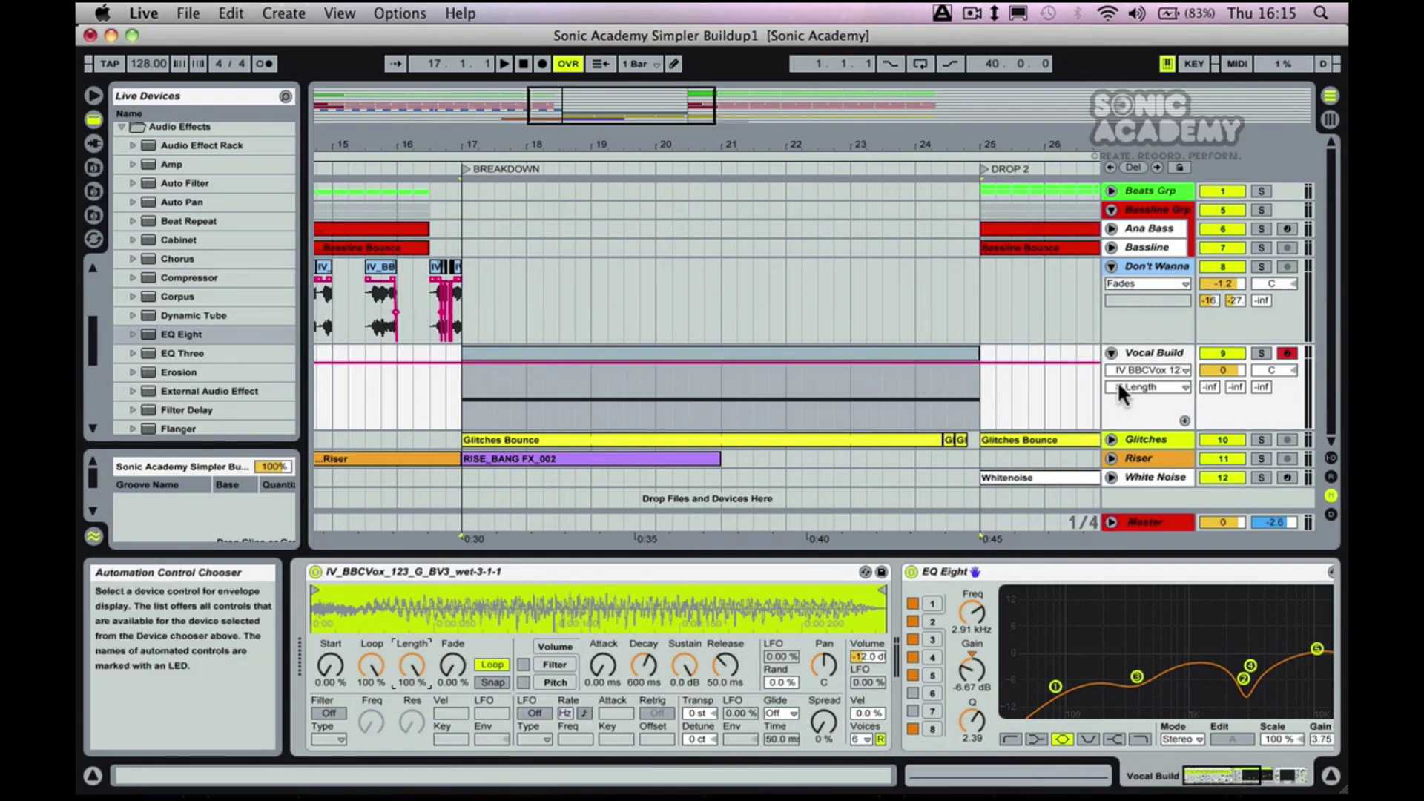
Draw a Length automation curve that falls gradually from 100% at bar 18 to near its minimum around bar 24.
{"action": "left_click", "coordinate": [524, 359]}
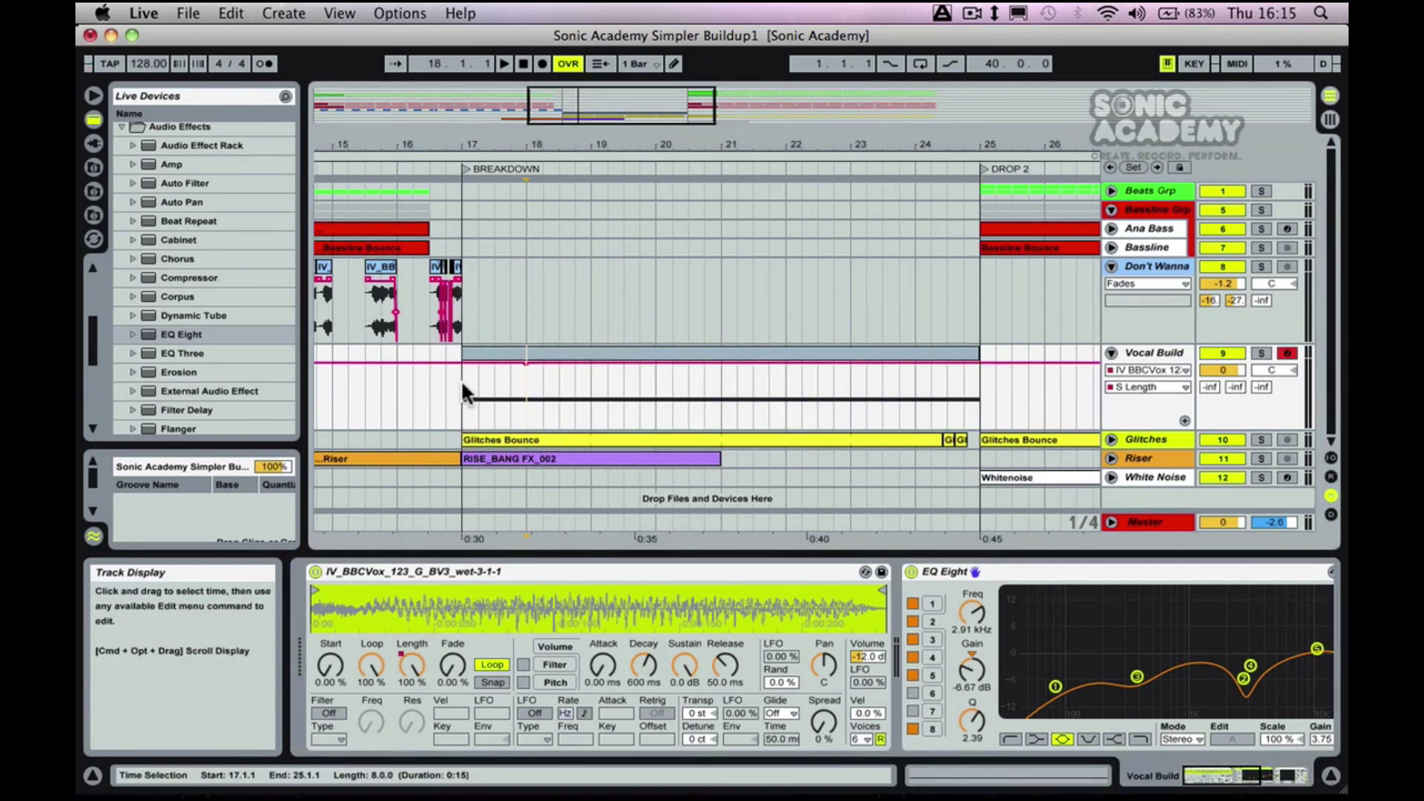
{"action": "mouse_move", "coordinate": [462, 379]}
{"action": "left_mouse_down"}
{"action": "mouse_move", "coordinate": [509, 390]}
{"action": "mouse_move", "coordinate": [466, 386]}
{"action": "mouse_move", "coordinate": [484, 387]}
{"action": "left_mouse_up"}
{"action": "left_click", "coordinate": [557, 361]}
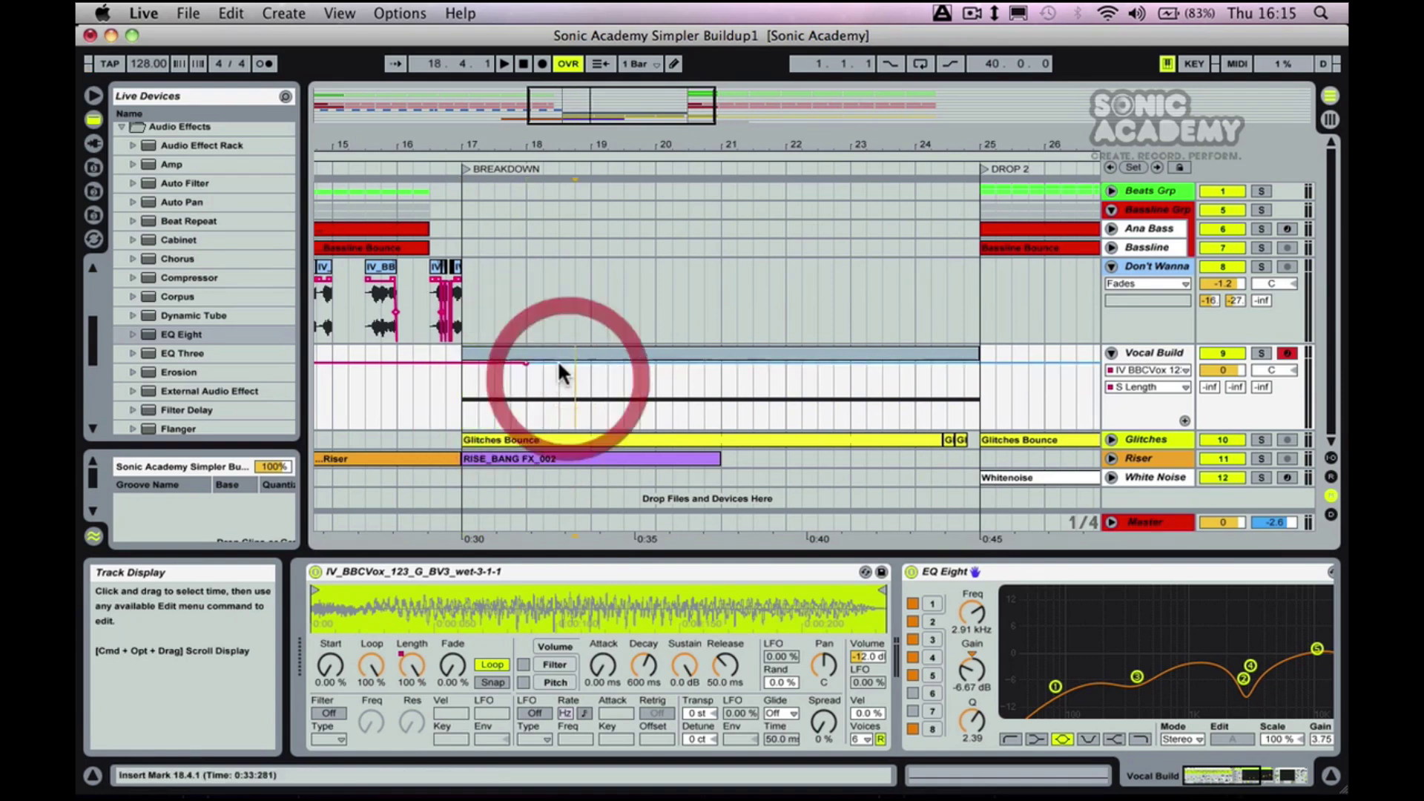
{"action": "left_click_drag", "start_coordinate": [558, 362], "coordinate": [914, 428]}
{"action": "left_click", "coordinate": [606, 367]}
{"action": "double_click", "coordinate": [864, 423]}
{"action": "double_click", "coordinate": [909, 424]}
Play from bar 16.3 while smoothing the Length curve's breakpoints, and bring it back up to full at bar 25.
{"action": "left_click", "coordinate": [429, 391]}
{"action": "key", "text": "space"}
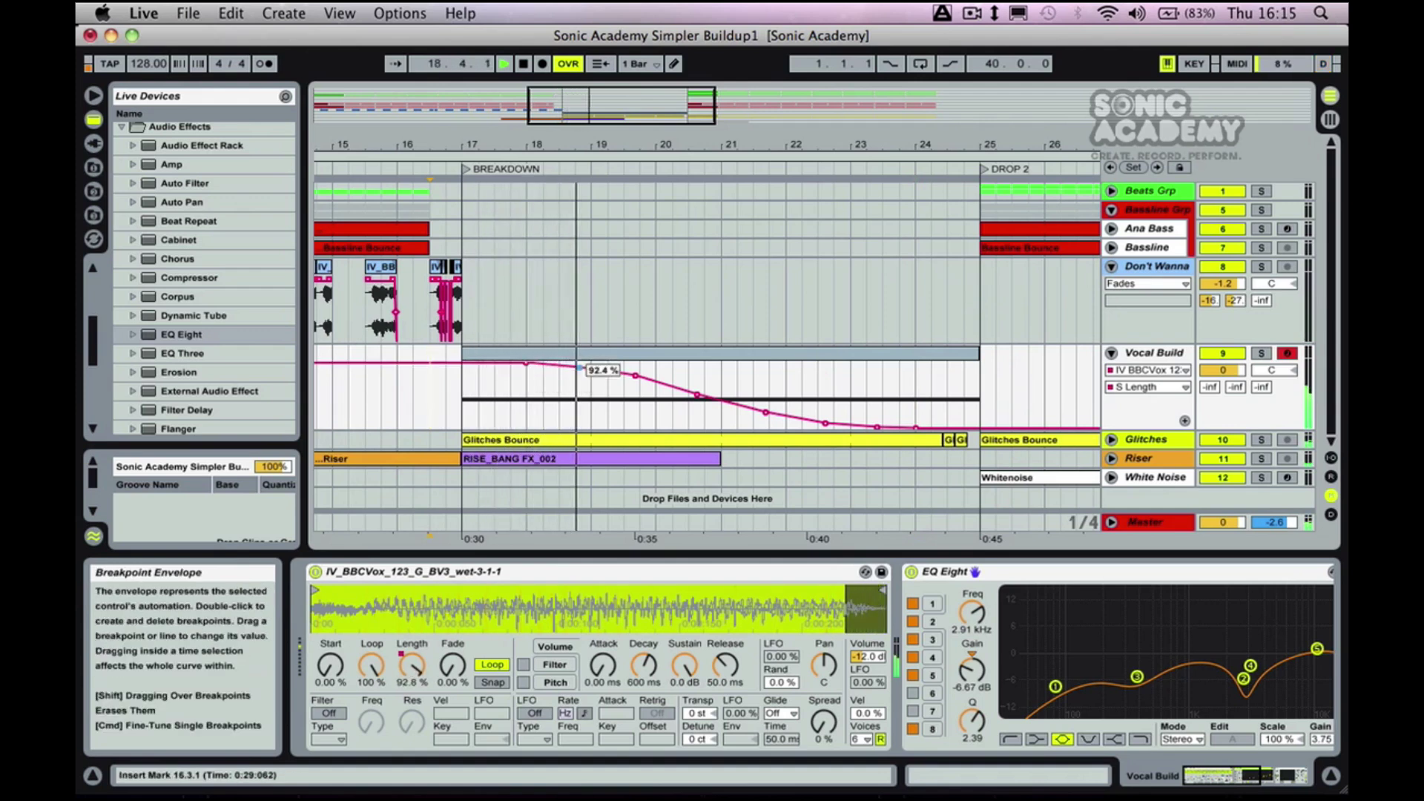
{"action": "left_click_drag", "start_coordinate": [576, 365], "coordinate": [771, 411]}
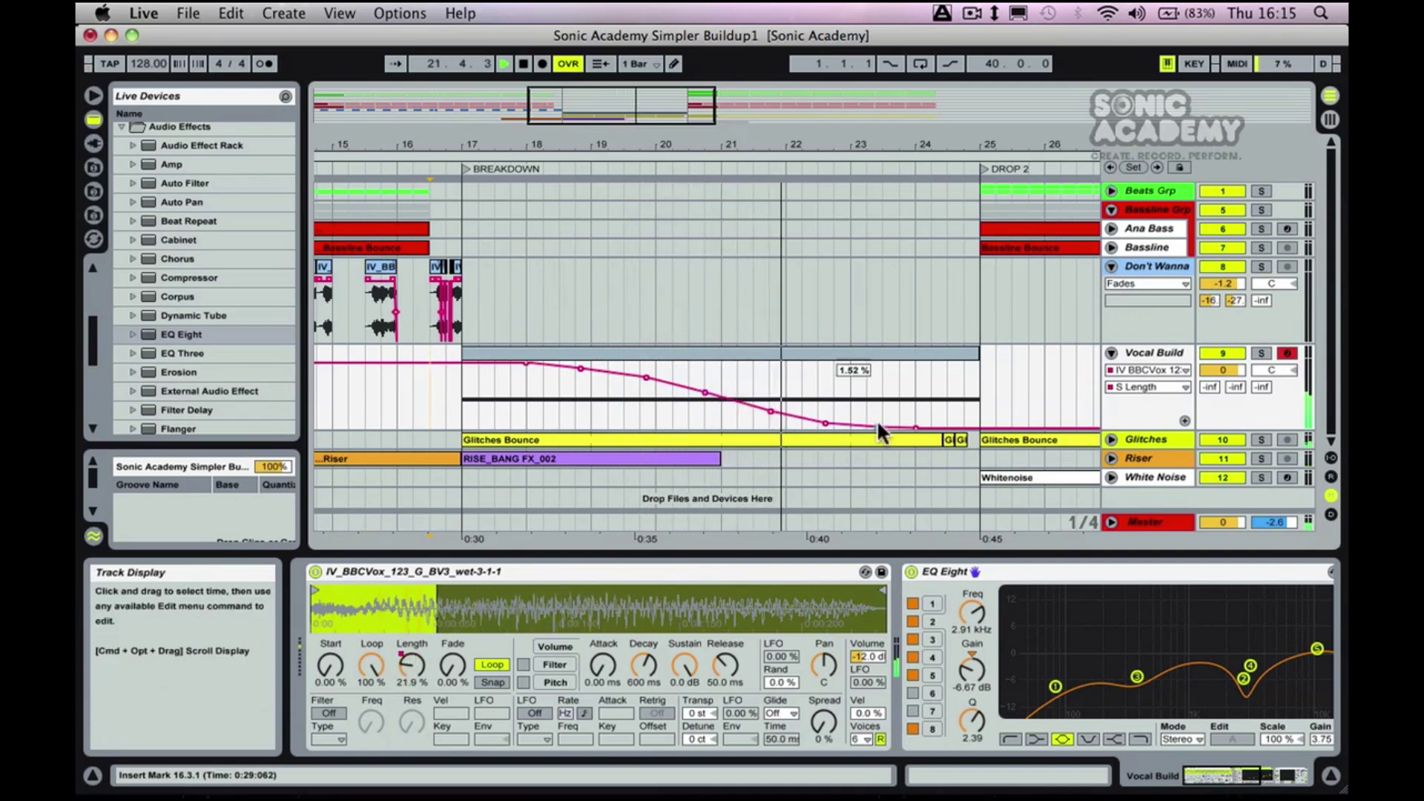
{"action": "mouse_move", "coordinate": [925, 427]}
{"action": "left_mouse_down"}
{"action": "mouse_move", "coordinate": [944, 365]}
{"action": "mouse_move", "coordinate": [975, 363]}
{"action": "mouse_move", "coordinate": [946, 410]}
{"action": "left_mouse_up"}
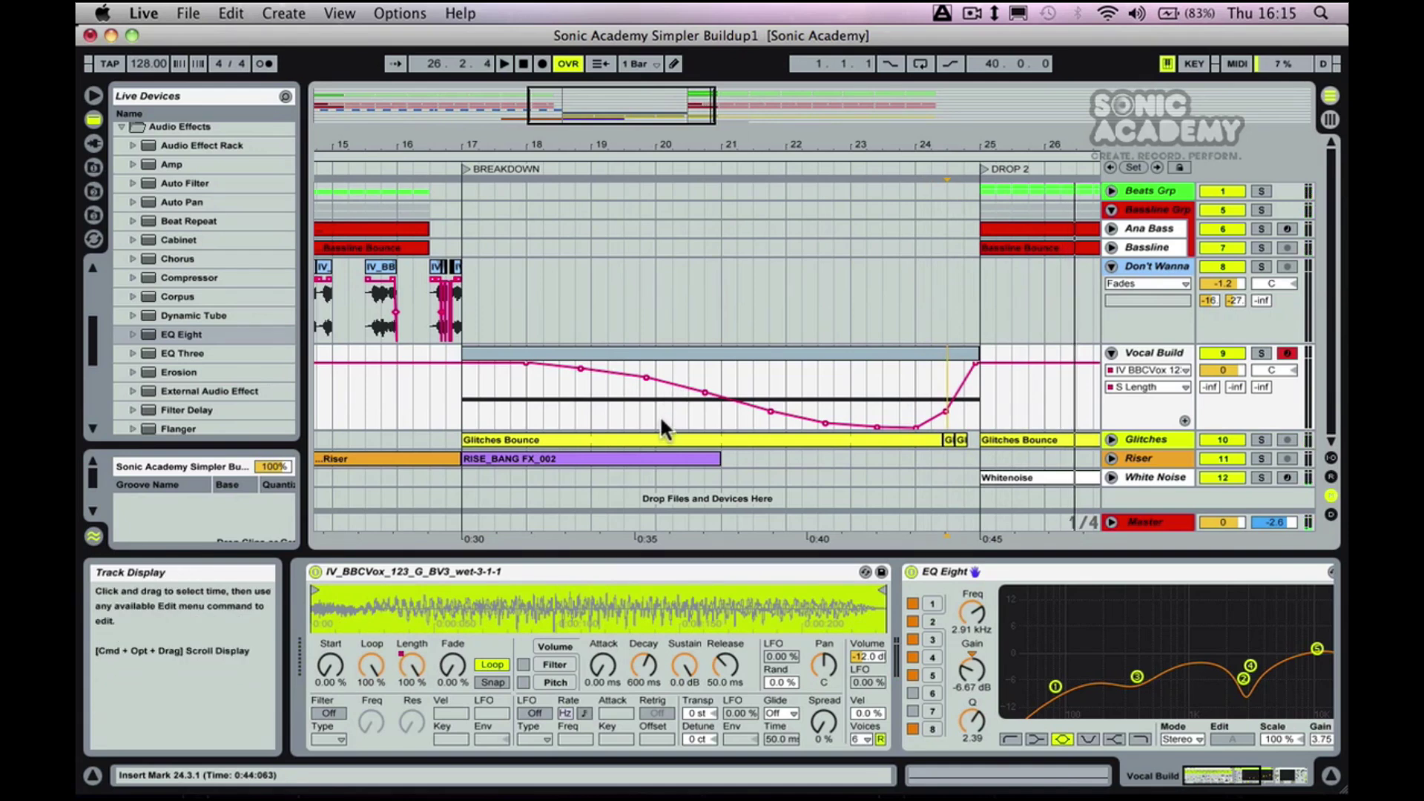
Open the Vocal Build clip's details and show its Pitch Bend envelope.
{"action": "left_click", "coordinate": [734, 355]}
{"action": "double_click", "coordinate": [733, 351]}
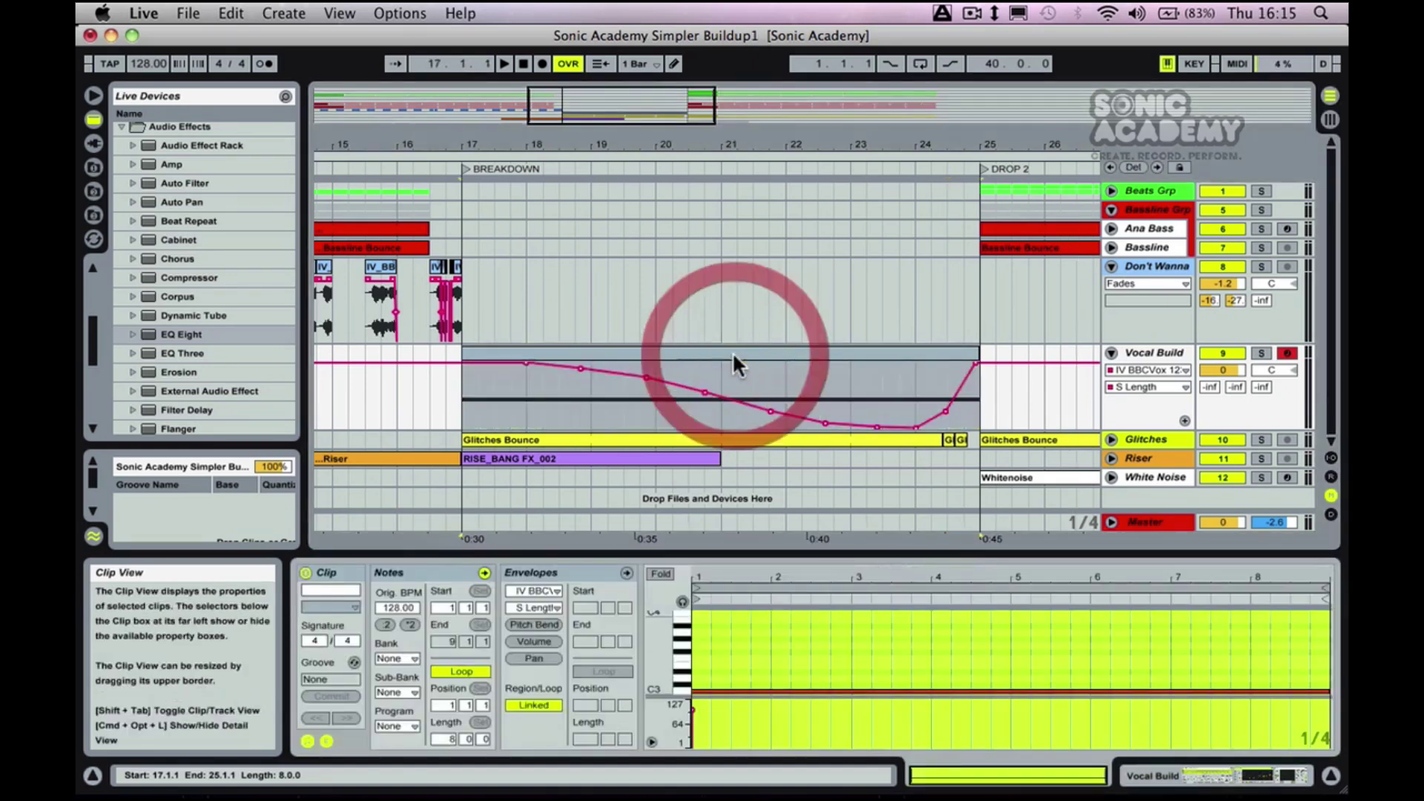
{"action": "left_click", "coordinate": [534, 625]}
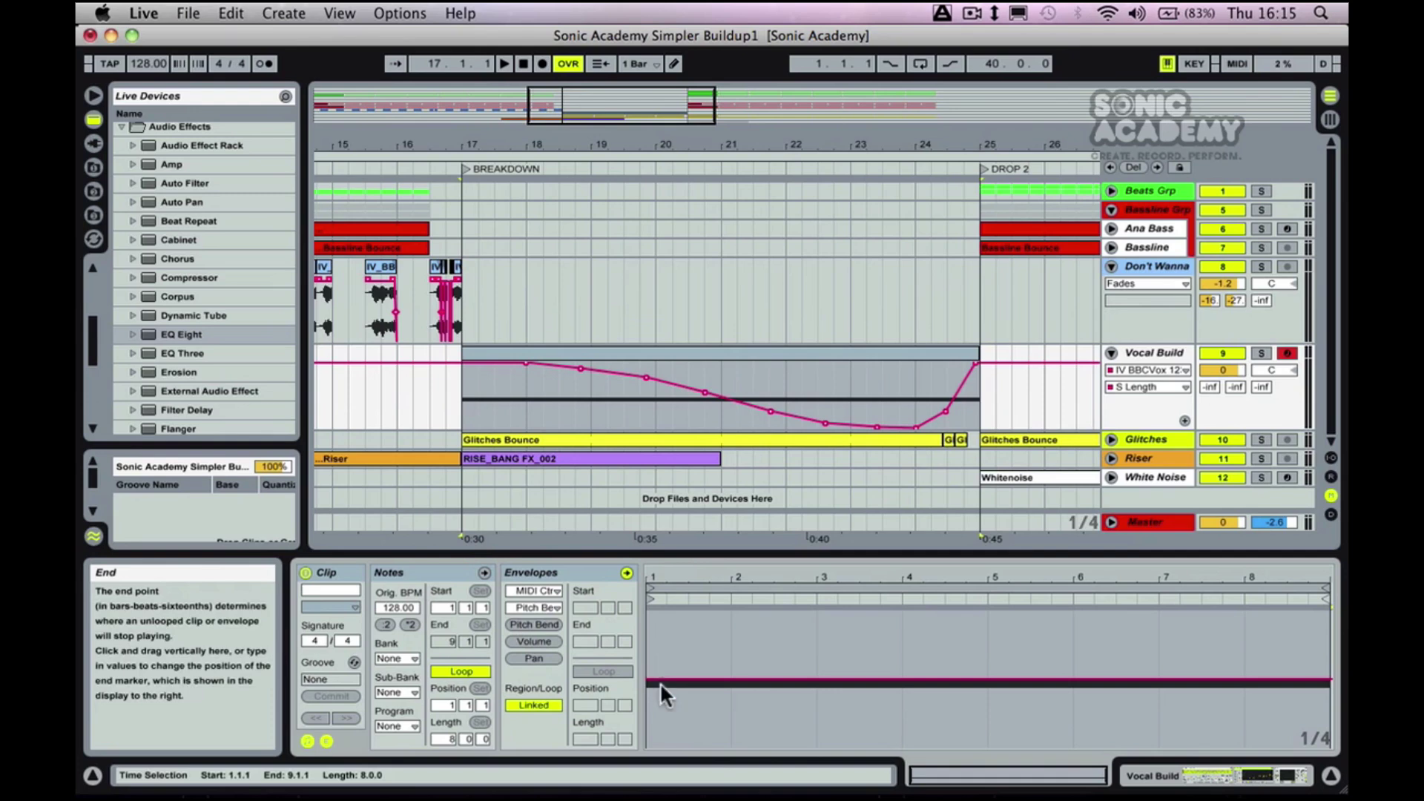
Draw a Pitch Bend curve rising from clip bar 5 to its maximum midway through bar 8, dropping to its minimum at the clip's end.
{"action": "left_click", "coordinate": [987, 678]}
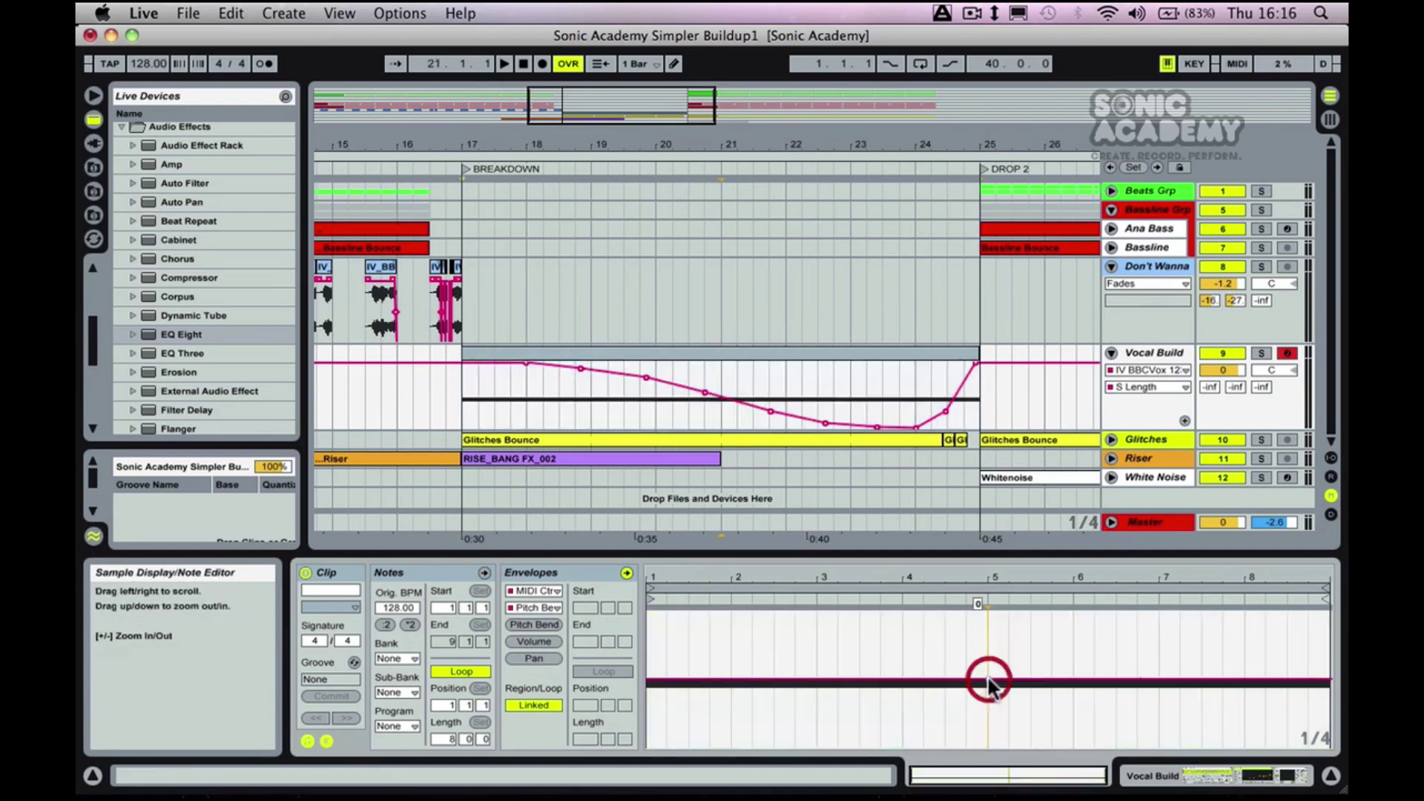
{"action": "left_click", "coordinate": [1061, 678]}
{"action": "left_click_drag", "start_coordinate": [1061, 677], "coordinate": [1328, 745]}
{"action": "double_click", "coordinate": [1137, 669]}
{"action": "double_click", "coordinate": [1200, 645]}
{"action": "double_click", "coordinate": [1272, 612]}
{"action": "double_click", "coordinate": [1306, 612]}
{"action": "left_click_drag", "start_coordinate": [1169, 644], "coordinate": [1170, 654]}
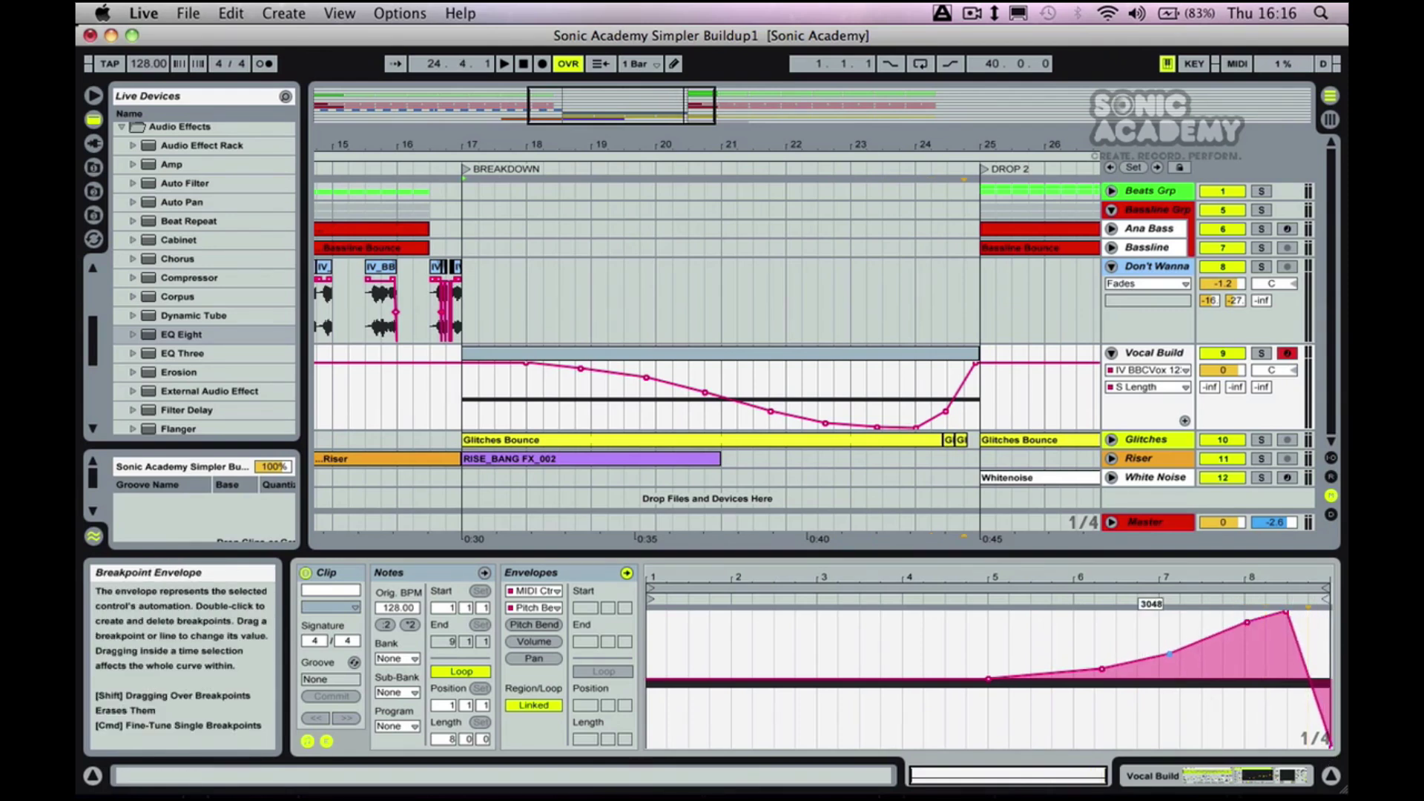
{"action": "left_click_drag", "start_coordinate": [1245, 622], "coordinate": [1249, 629]}
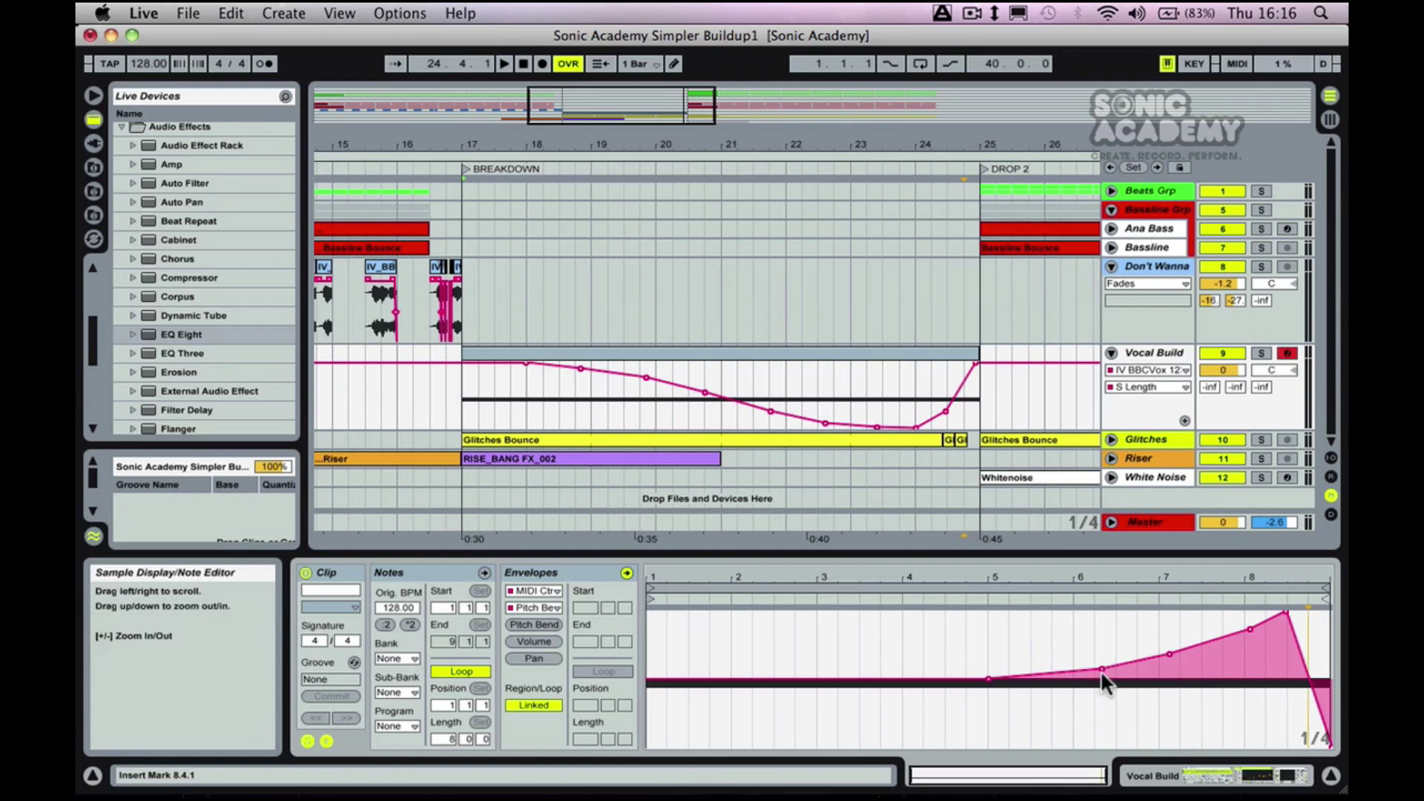
Automate Vocal Build's B-PingPong send to rise from about bar 20.2 to a peak near bar 24 and drop to zero at bar 25.
{"action": "left_click", "coordinate": [1137, 369]}
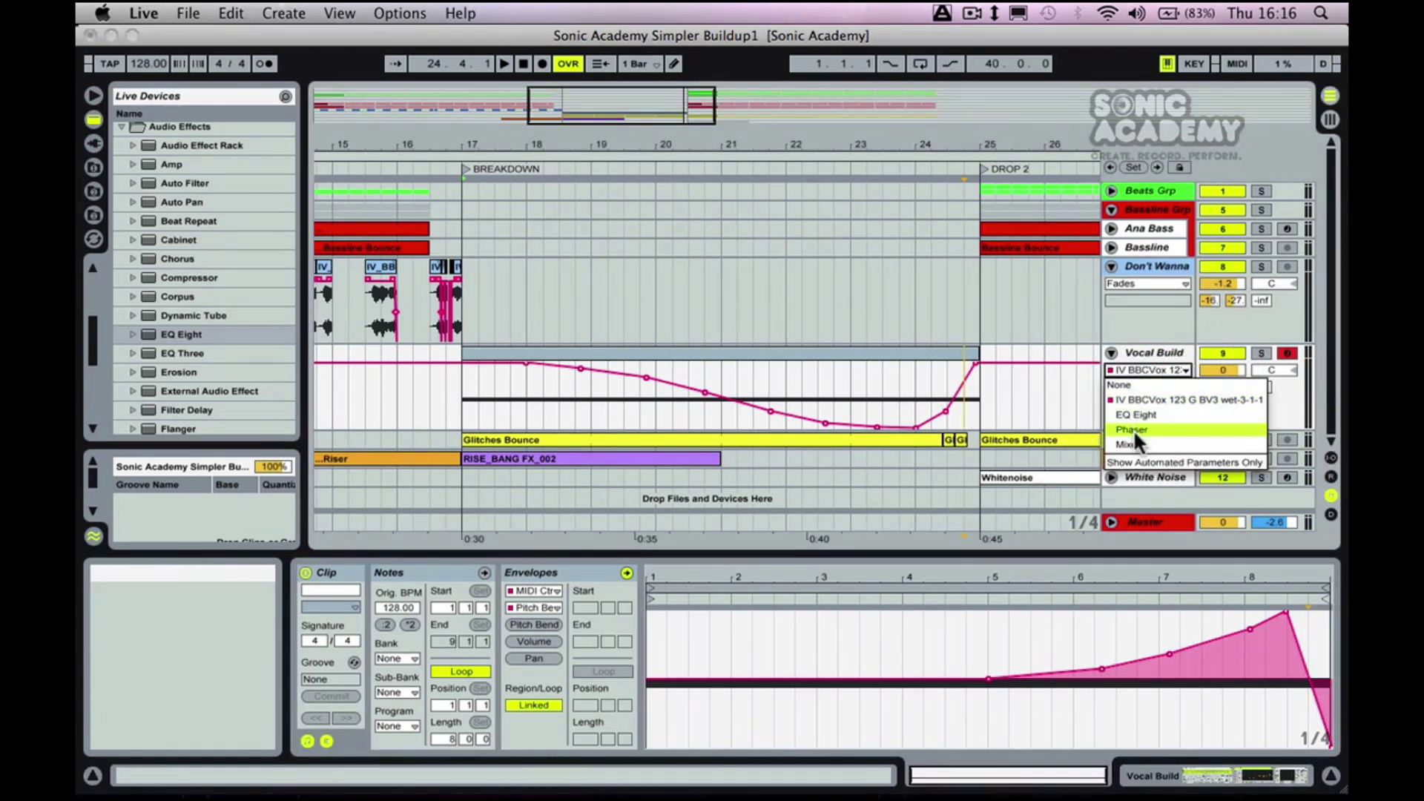
{"action": "left_click", "coordinate": [1133, 445]}
{"action": "left_click", "coordinate": [1127, 387]}
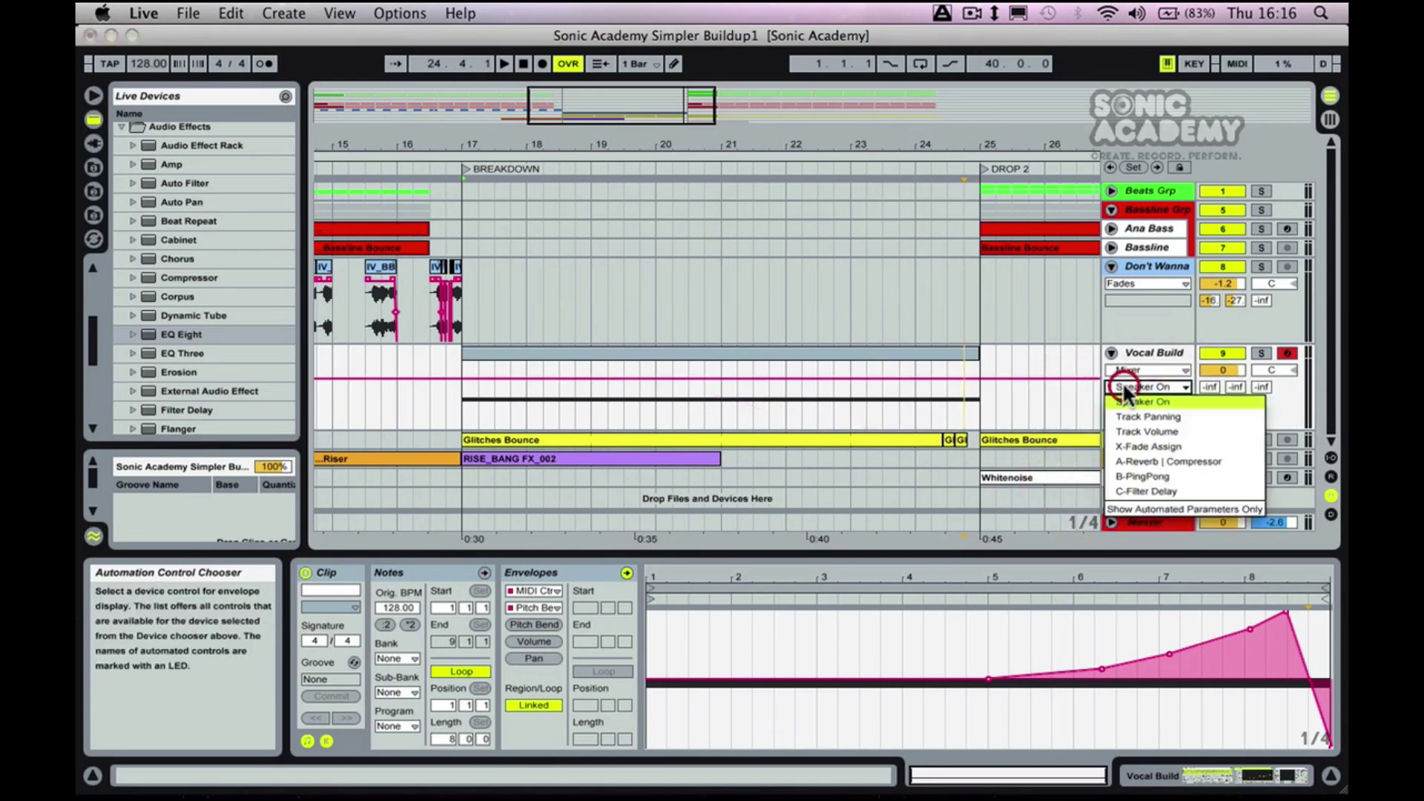
{"action": "left_click", "coordinate": [1149, 478]}
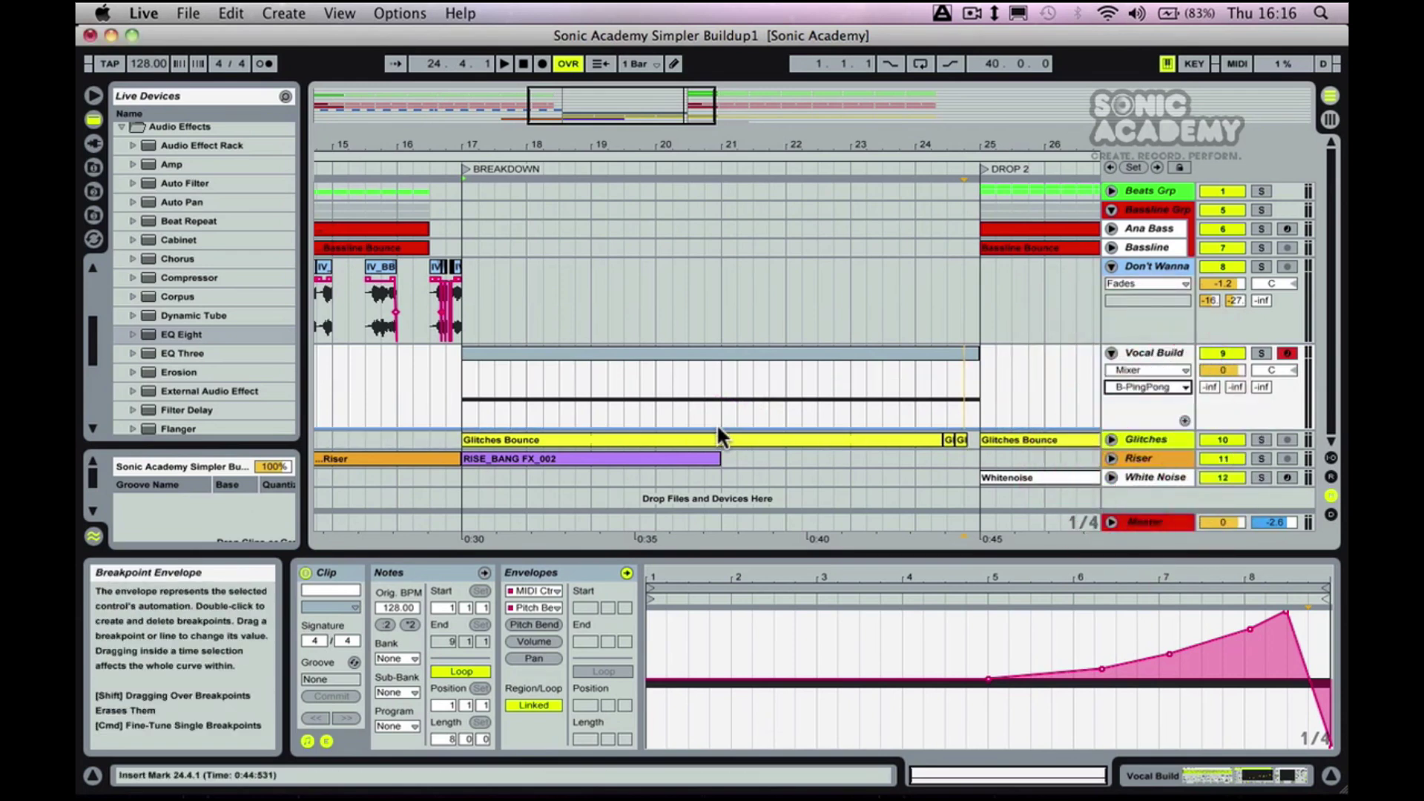
{"action": "left_click", "coordinate": [672, 428]}
{"action": "left_click_drag", "start_coordinate": [688, 424], "coordinate": [977, 428]}
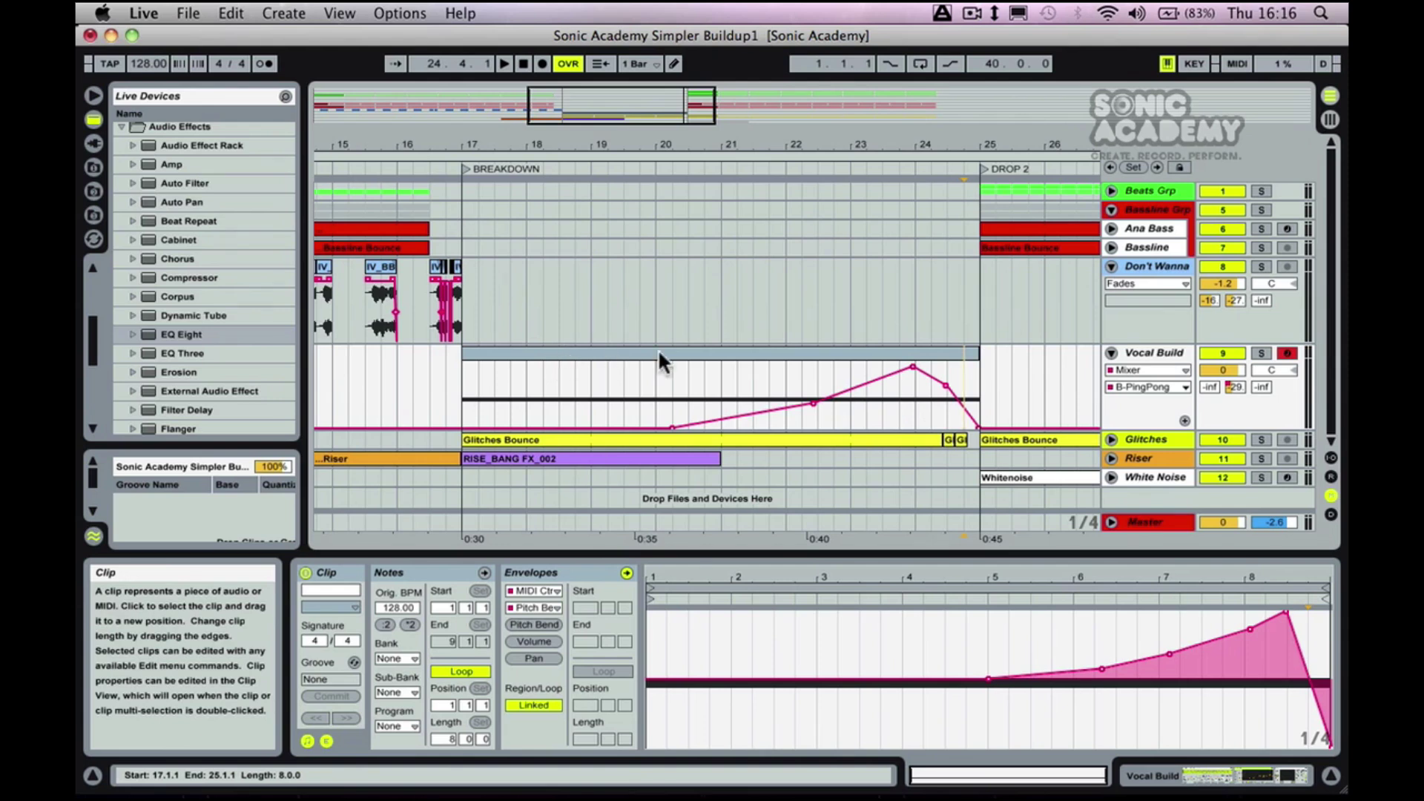
{"action": "left_click_drag", "start_coordinate": [808, 399], "coordinate": [872, 392]}
Automate Vocal Build's A-Reverb send to rise from midway through bar 21 to a peak just after bar 24, returning to zero at bar 25.
{"action": "left_click", "coordinate": [1128, 384]}
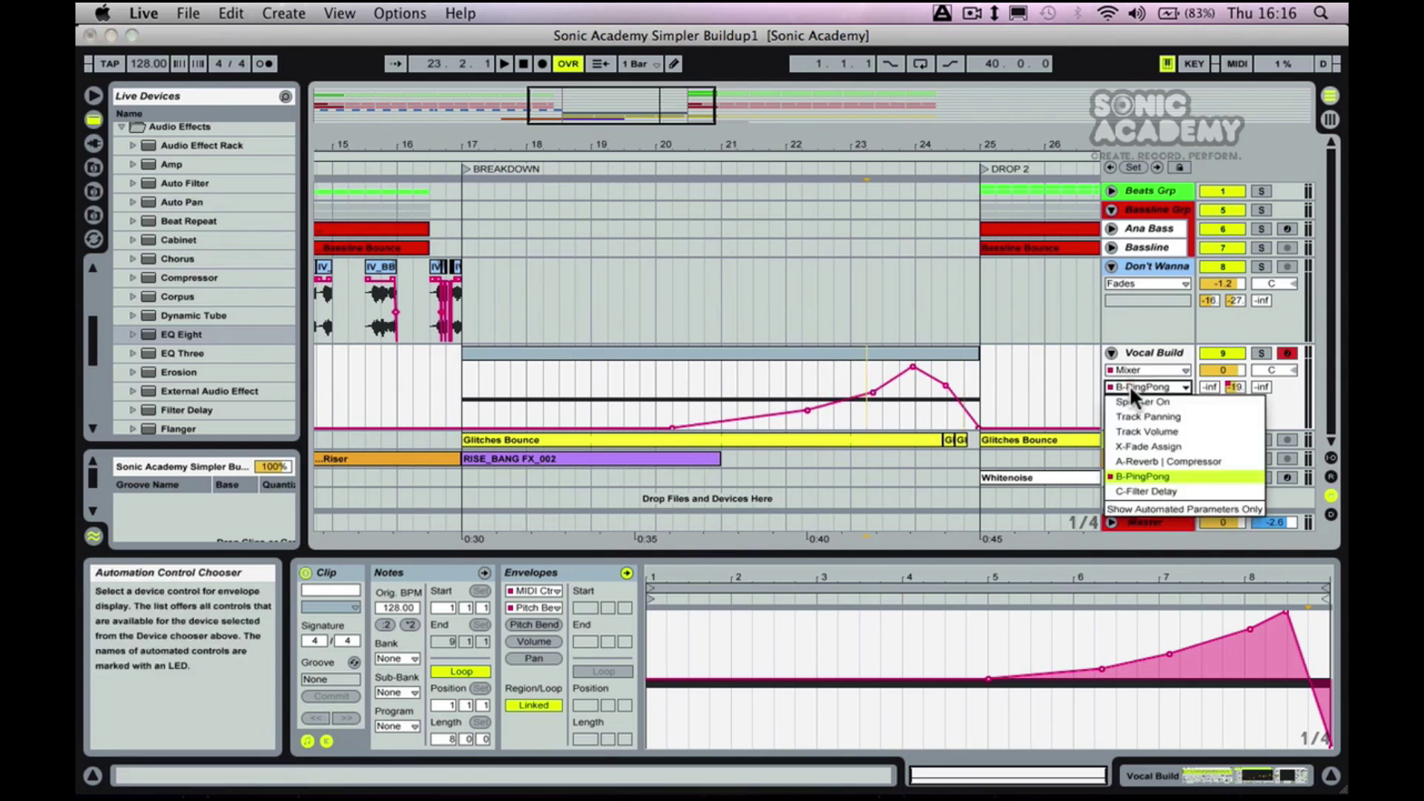
{"action": "left_click", "coordinate": [1132, 461]}
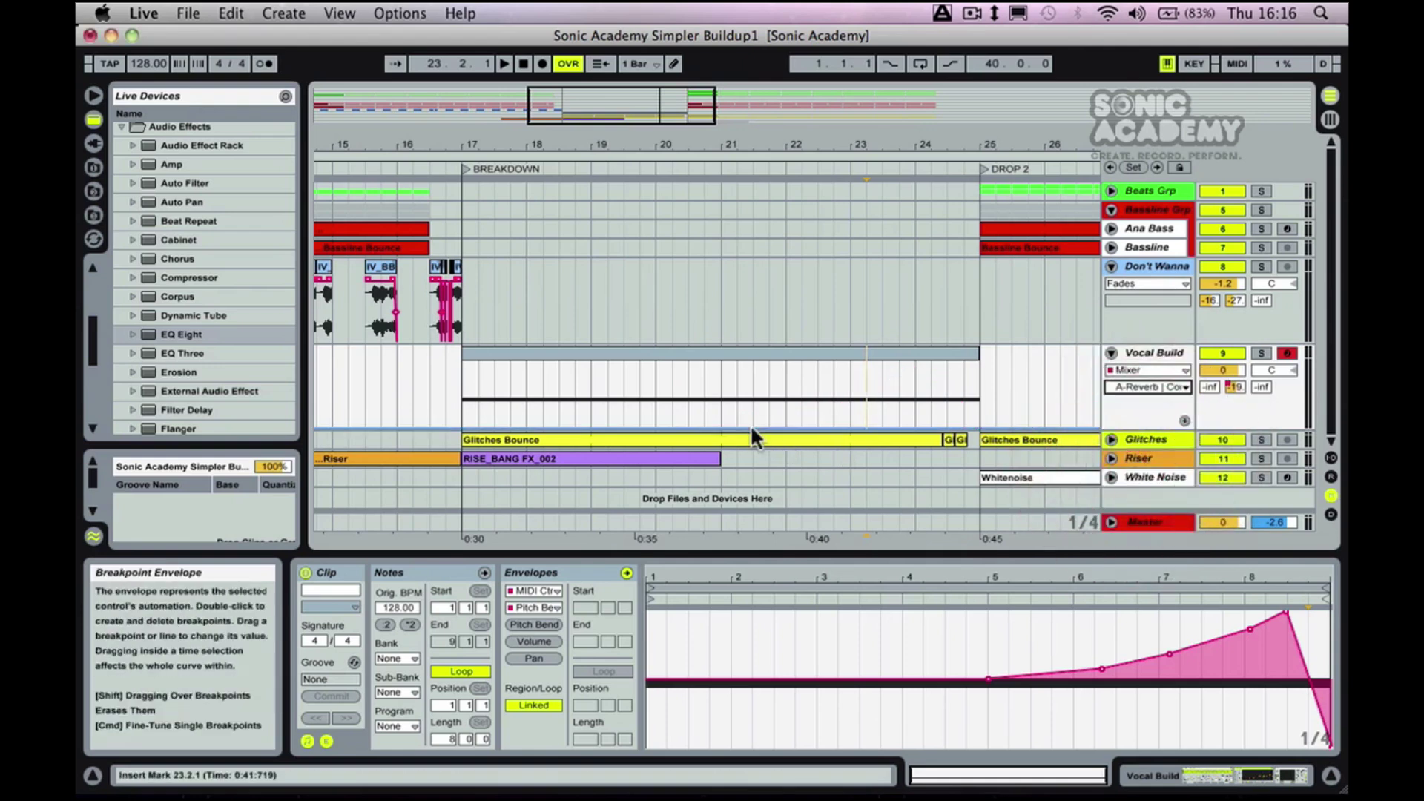
{"action": "left_click", "coordinate": [751, 427]}
{"action": "left_click_drag", "start_coordinate": [773, 424], "coordinate": [979, 428]}
{"action": "left_click", "coordinate": [957, 366]}
{"action": "left_click_drag", "start_coordinate": [958, 365], "coordinate": [957, 381]}
Play the automated build-up from bar 15.2 into Drop 2, and select the Vocal Build clip.
{"action": "left_click", "coordinate": [346, 402]}
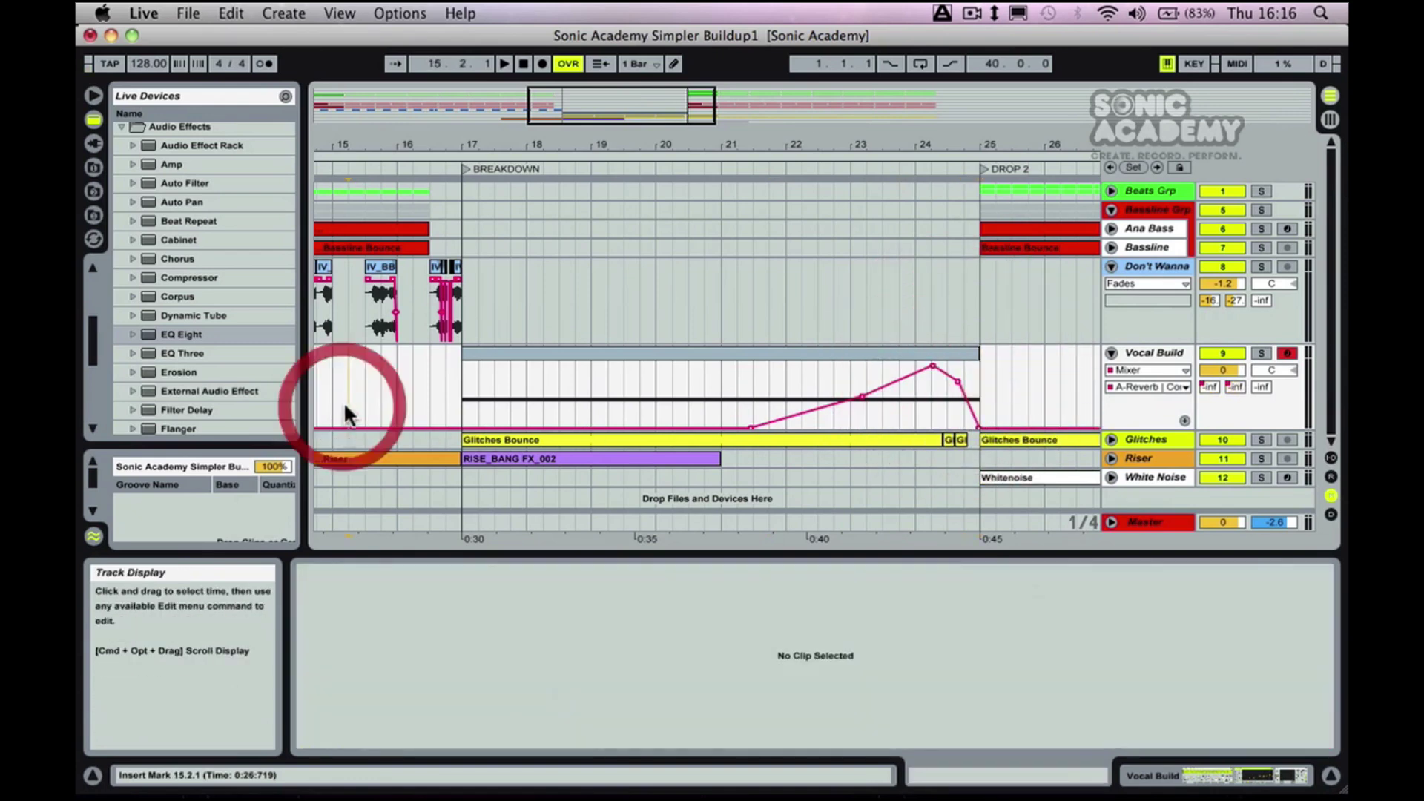
{"action": "key", "text": "space"}
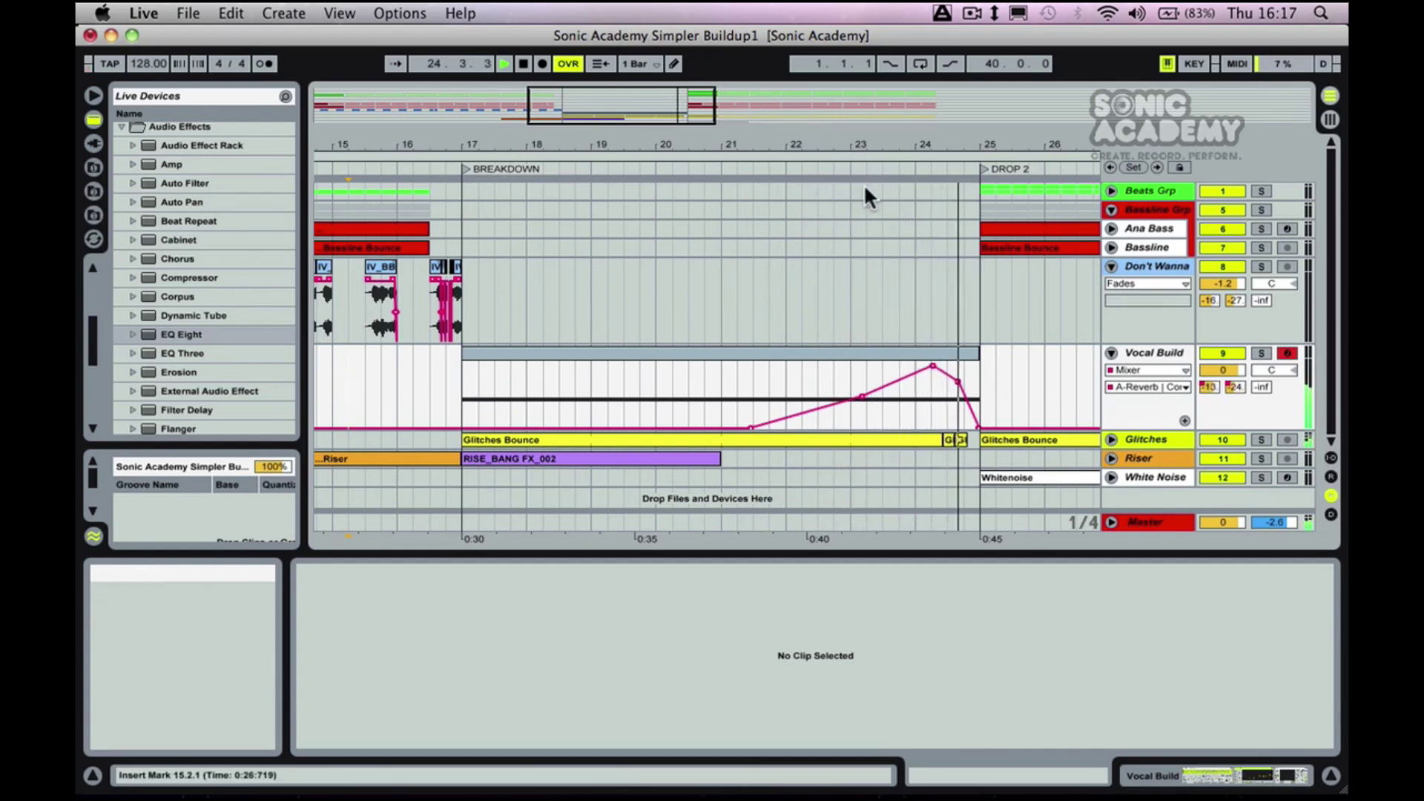
{"action": "left_click_drag", "start_coordinate": [836, 141], "coordinate": [744, 143]}
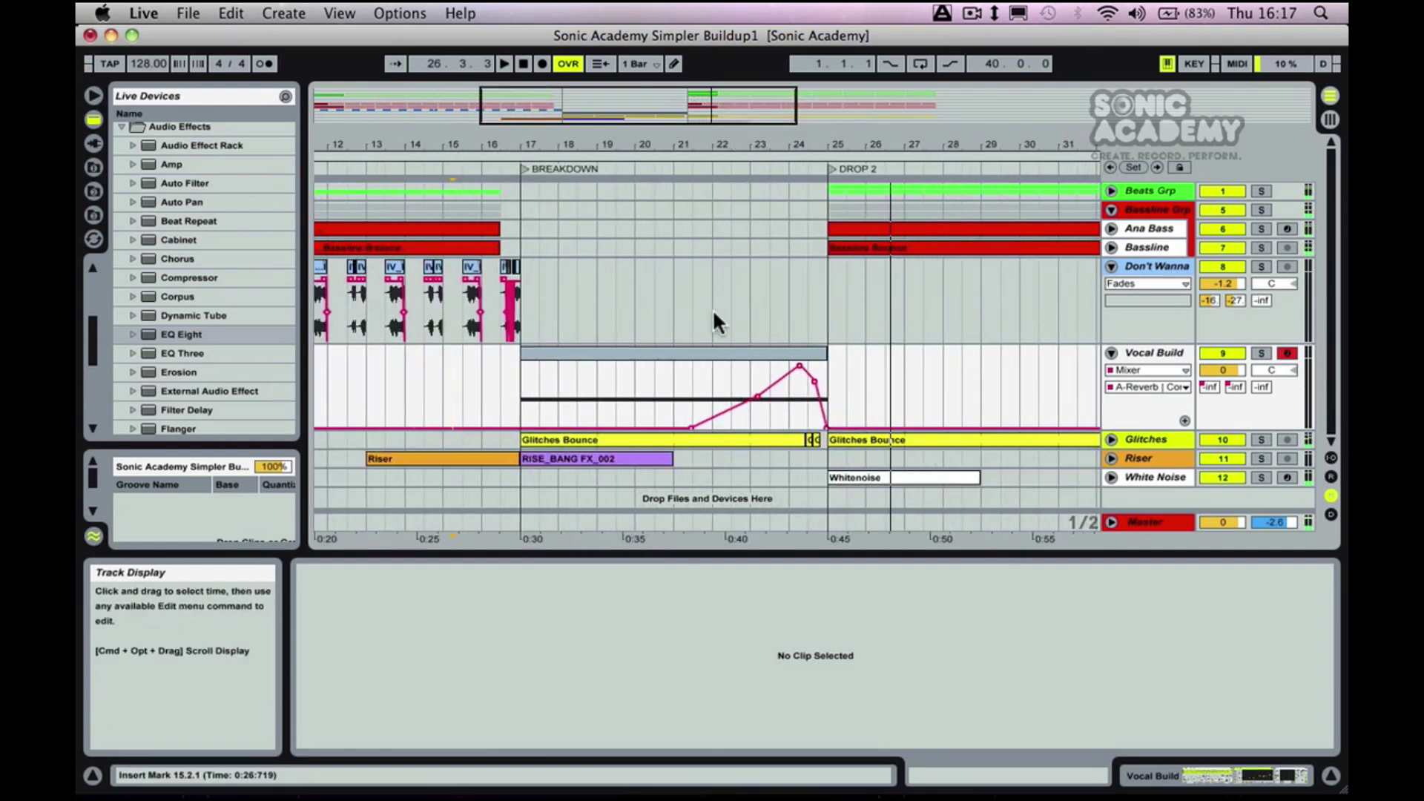
{"action": "left_click", "coordinate": [679, 350]}
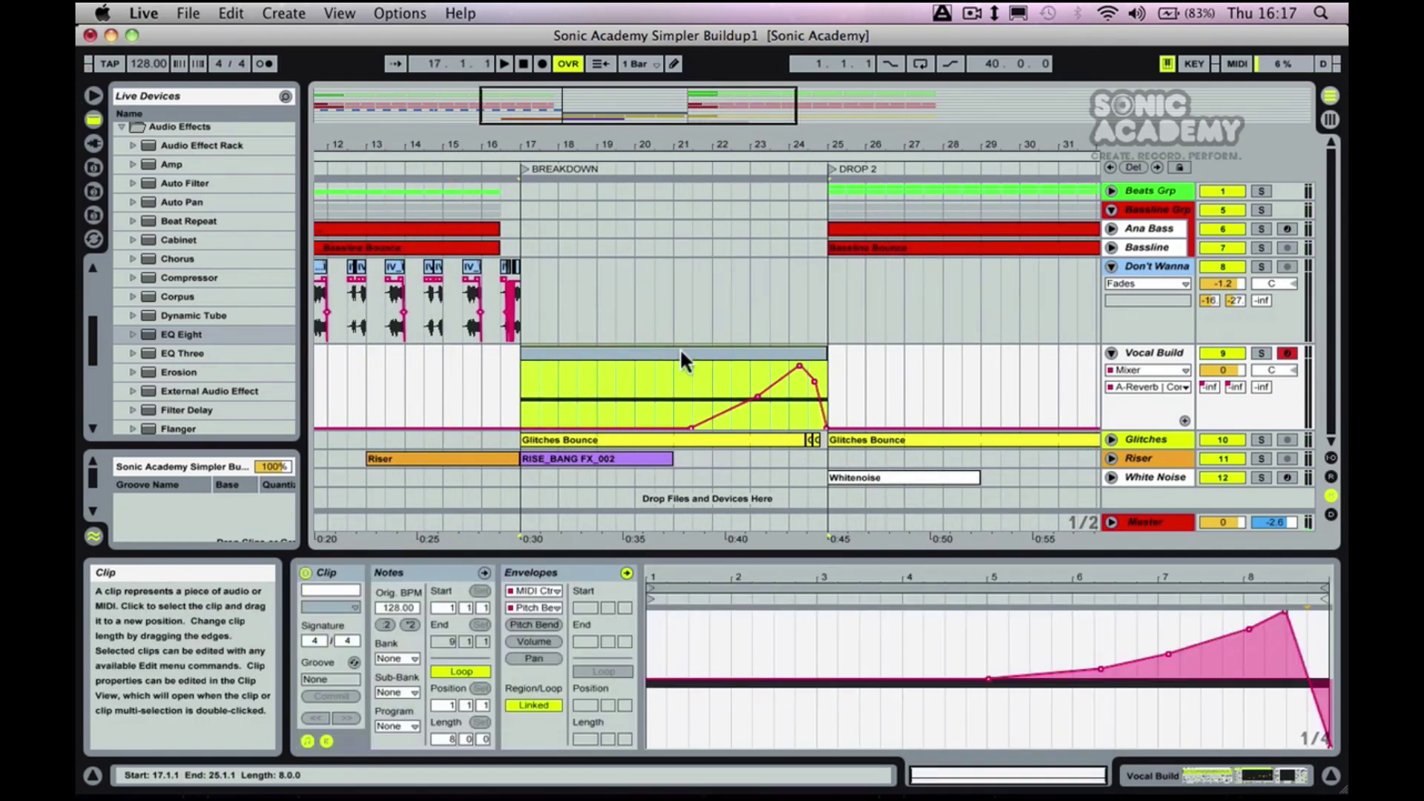